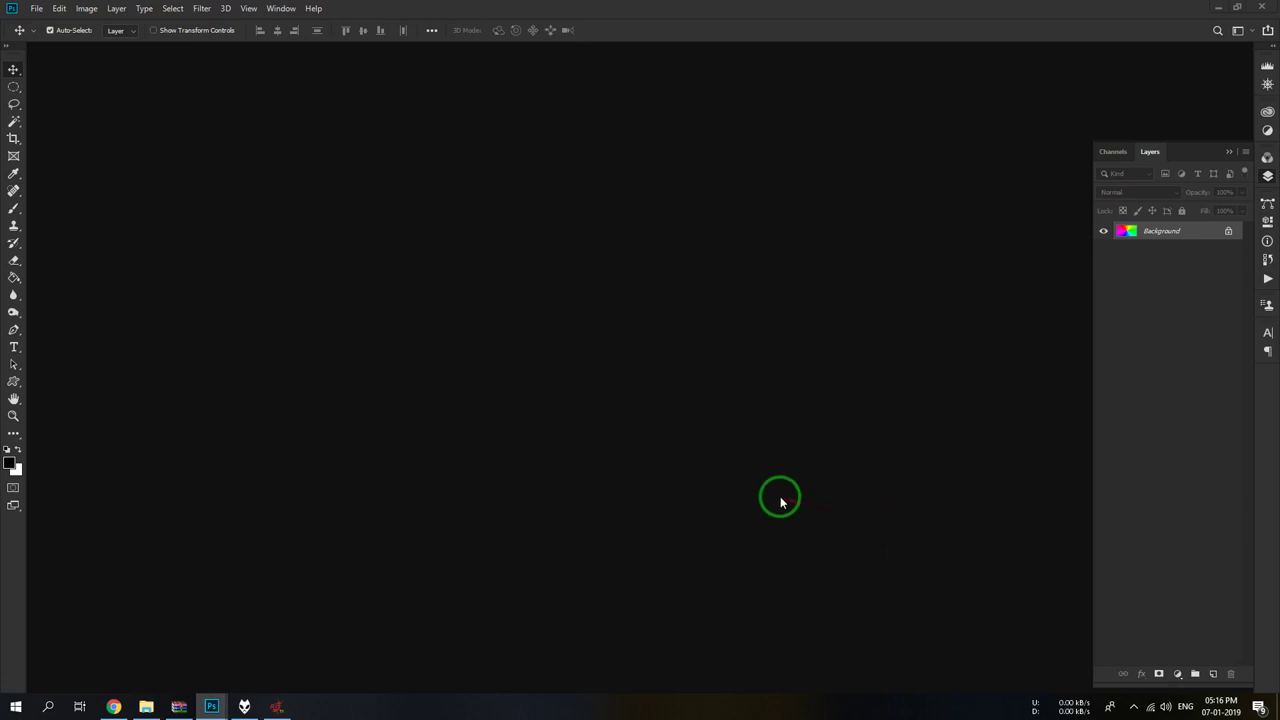
- Collapse the Layers/Channels panel so only the empty workspace shows
{"action": "left_click", "coordinate": [1230, 152]}
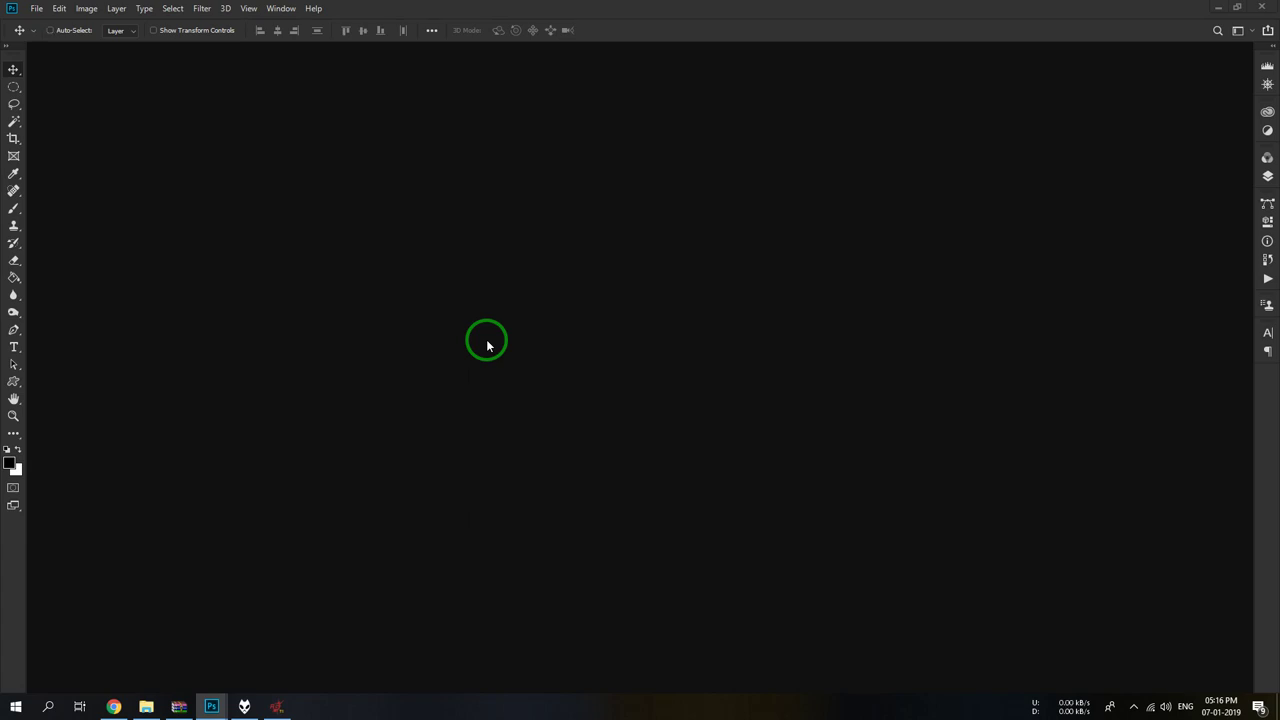
- Create a new document from the Film & Video DVCPRO HD 1080p preset
{"action": "key", "text": "ctrl+n"}
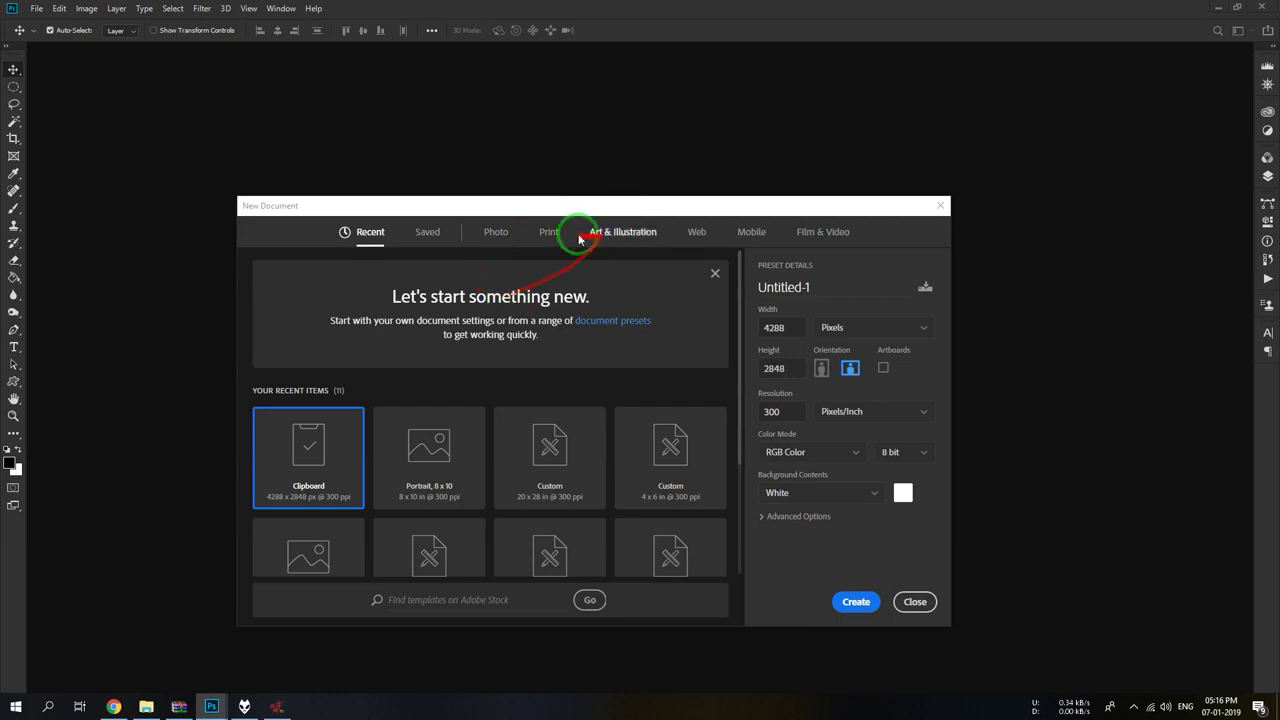
{"action": "left_click", "coordinate": [497, 234]}
{"action": "left_click", "coordinate": [548, 233]}
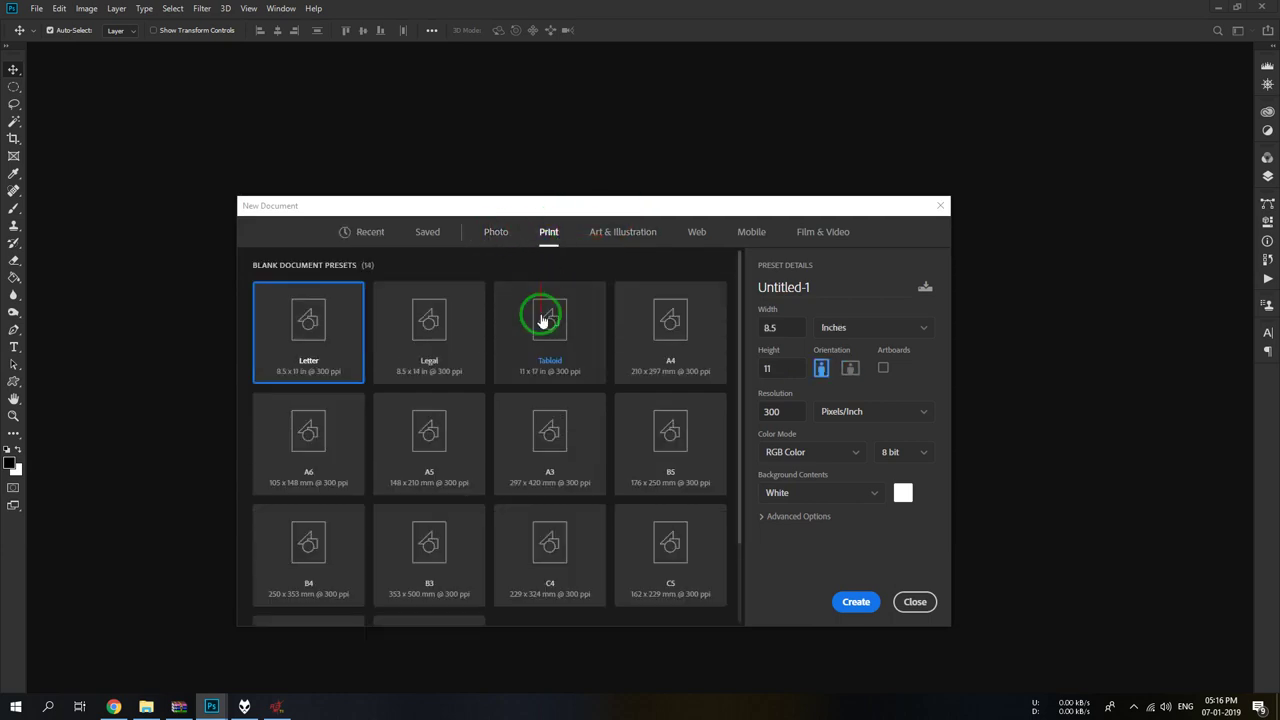
{"action": "left_click", "coordinate": [512, 234]}
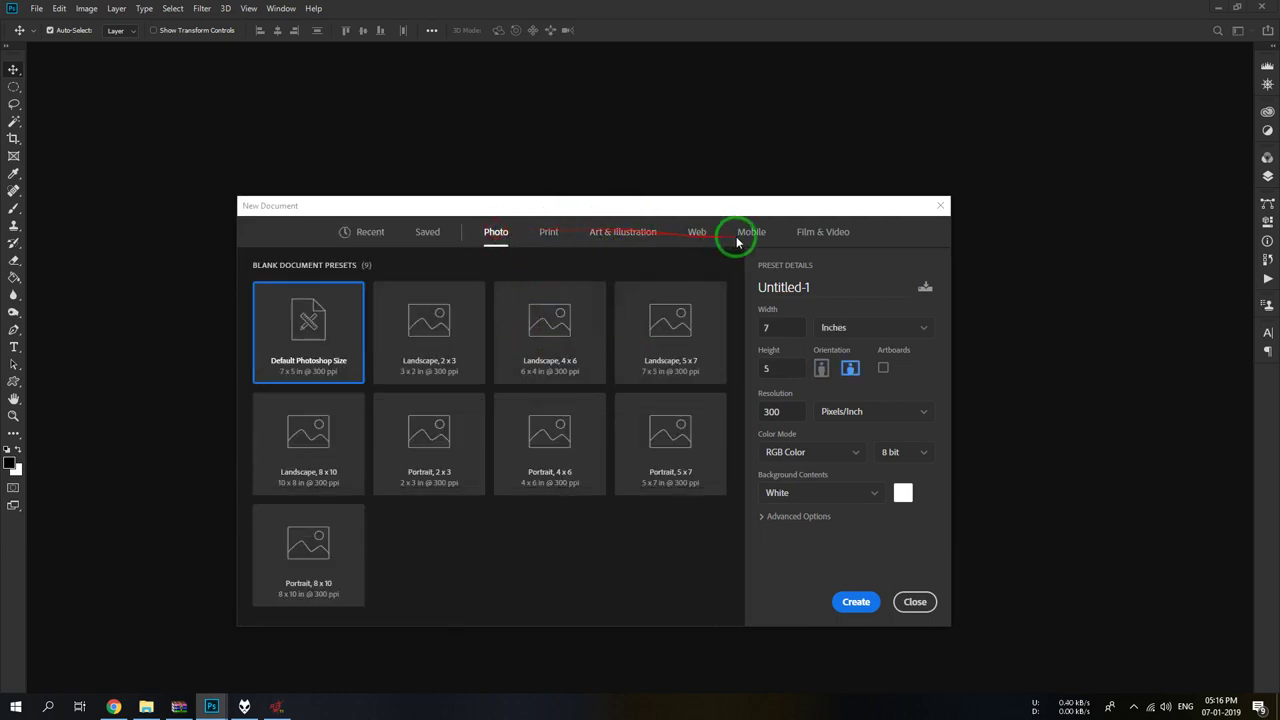
{"action": "left_click", "coordinate": [812, 234]}
{"action": "left_click", "coordinate": [663, 328]}
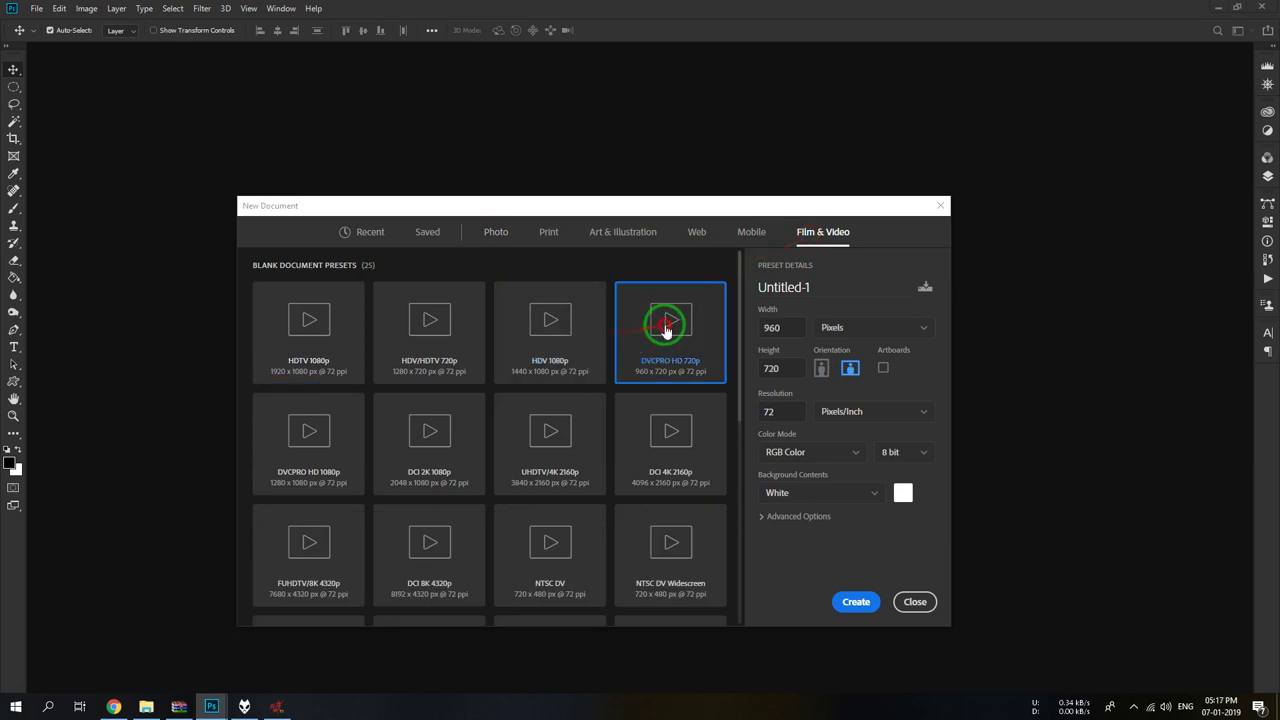
{"action": "left_click", "coordinate": [280, 425]}
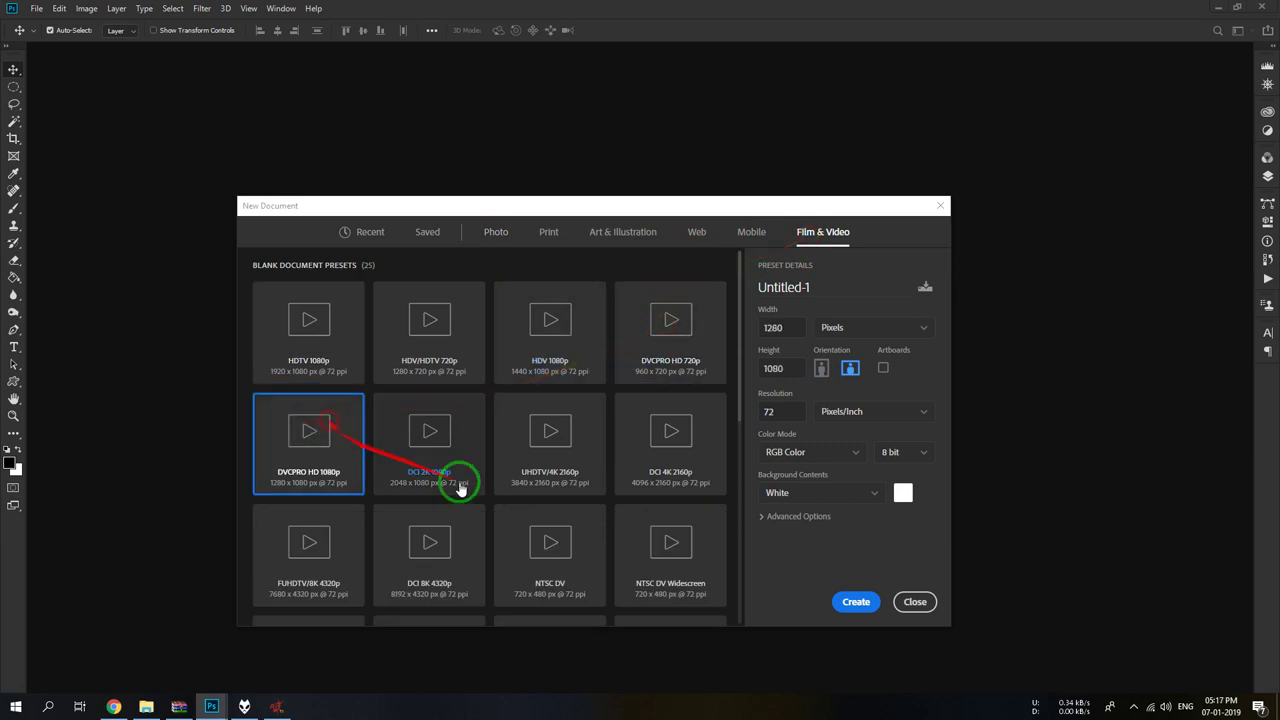
{"action": "left_click", "coordinate": [855, 603]}
{"action": "left_click", "coordinate": [632, 264]}
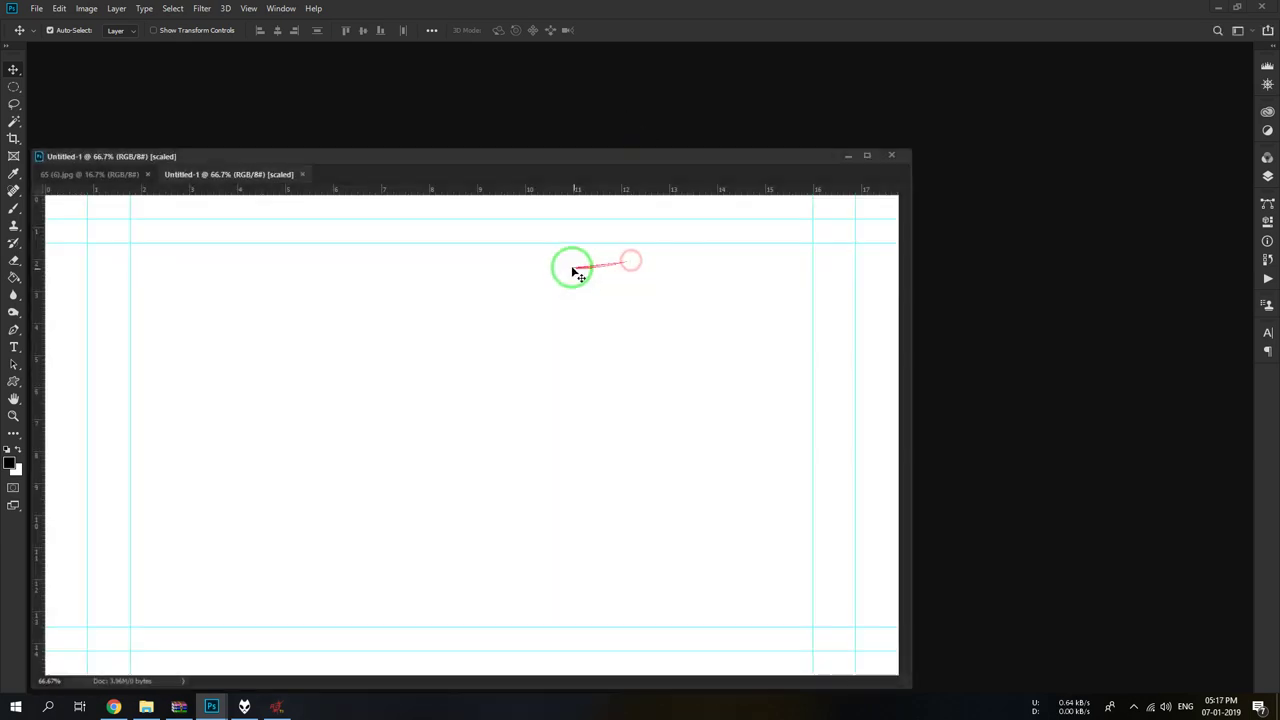
- Float Untitled-1 in its own window, then close that unwanted document
{"action": "left_click_drag", "start_coordinate": [191, 171], "coordinate": [309, 199]}
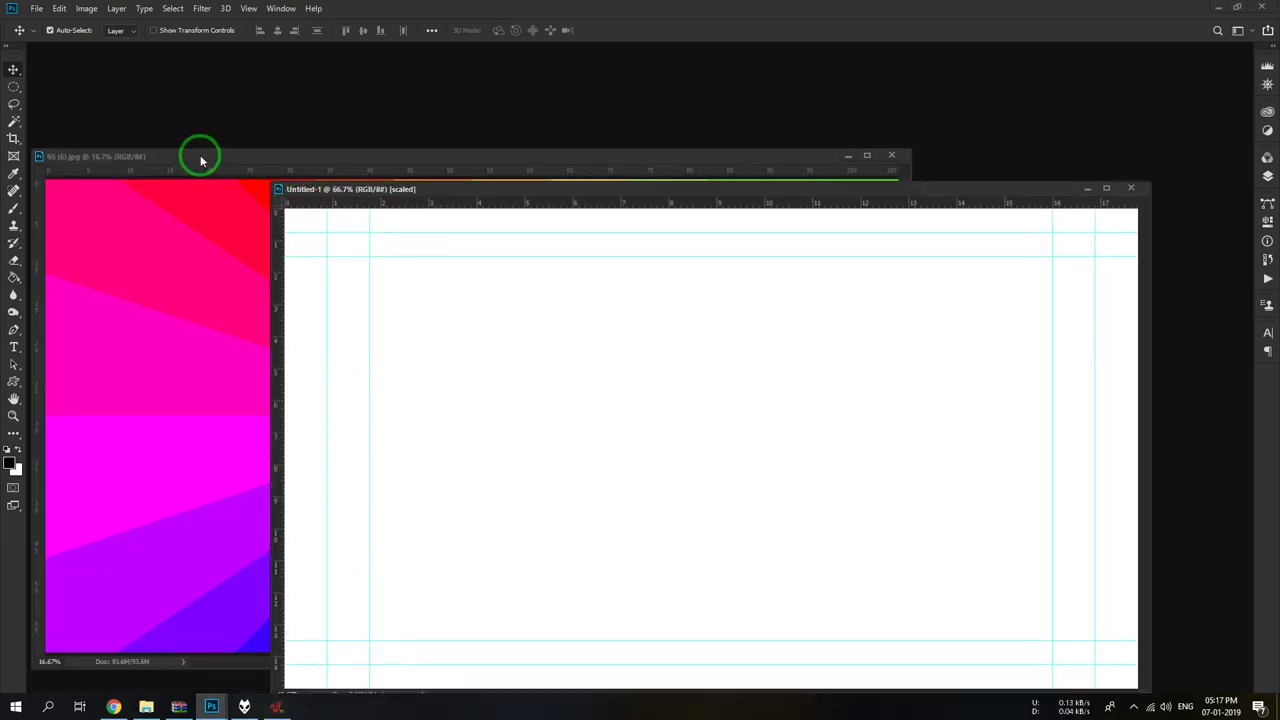
{"action": "left_click_drag", "start_coordinate": [200, 158], "coordinate": [209, 120]}
{"action": "left_click", "coordinate": [1057, 294]}
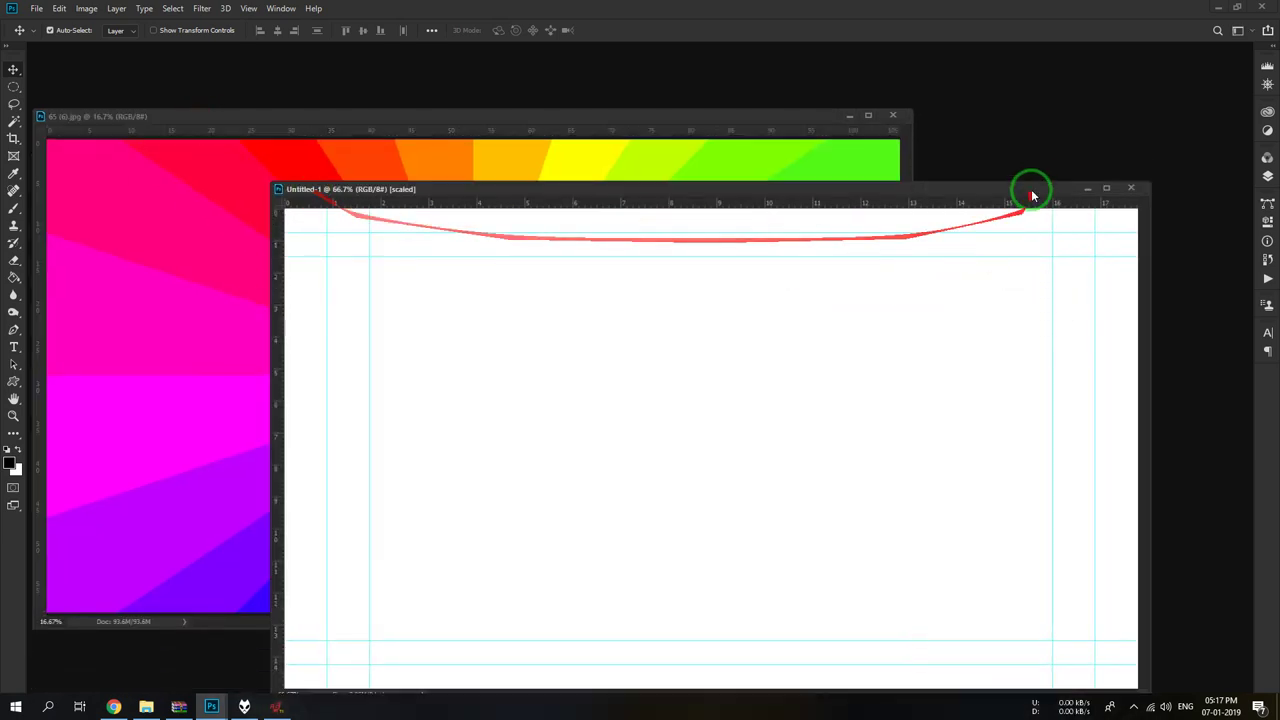
{"action": "left_click", "coordinate": [1131, 188]}
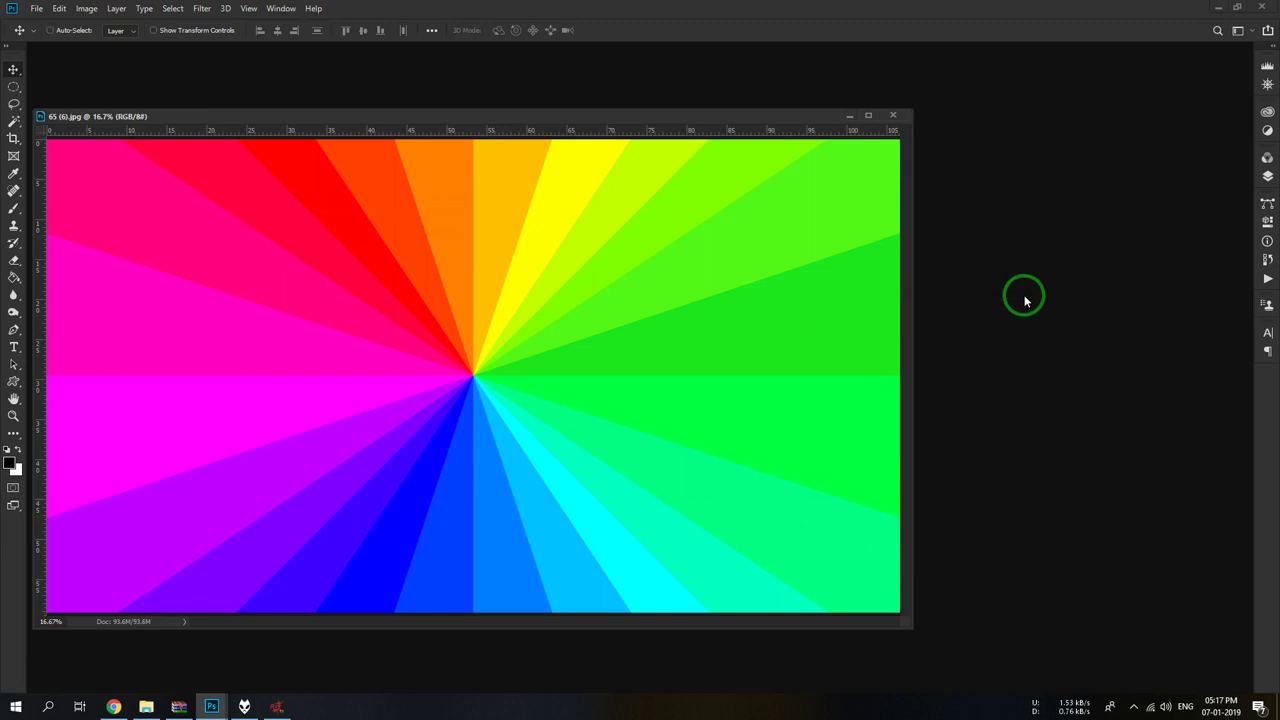
- Create a new Letter-size (8.5 × 11 in) print document floating in its own window
{"action": "key", "text": "ctrl+n"}
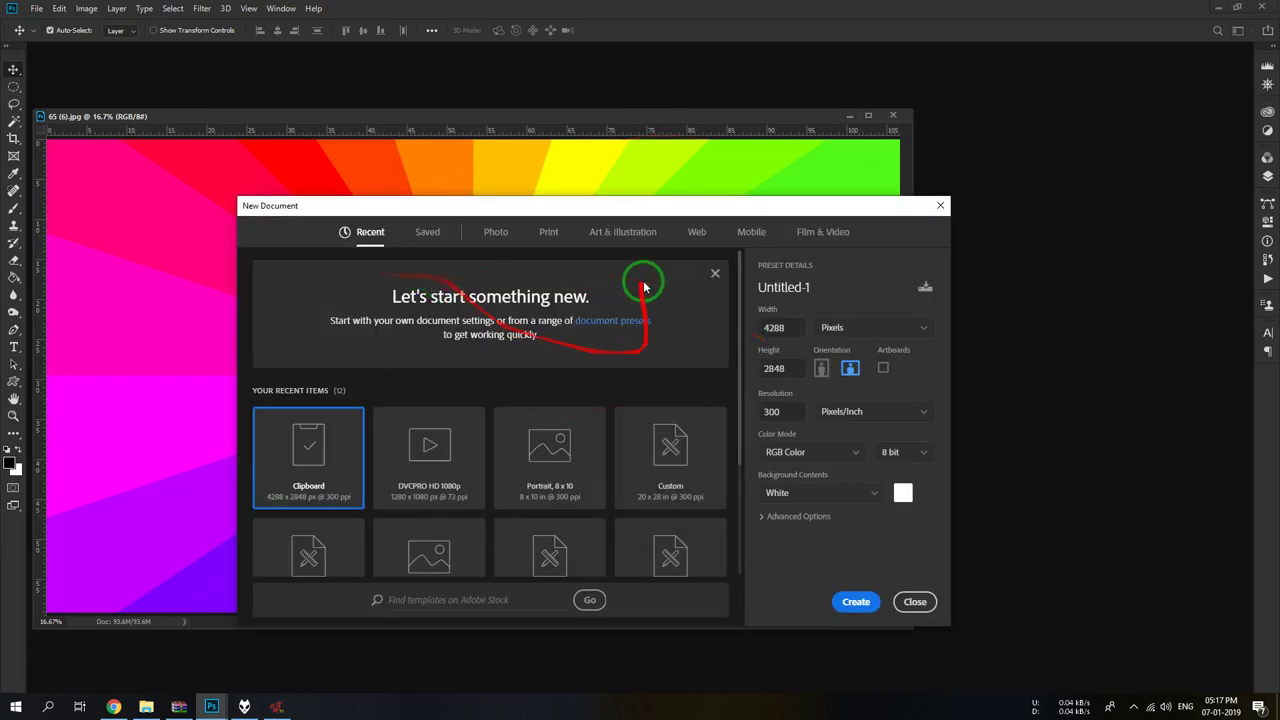
{"action": "left_click", "coordinate": [549, 231]}
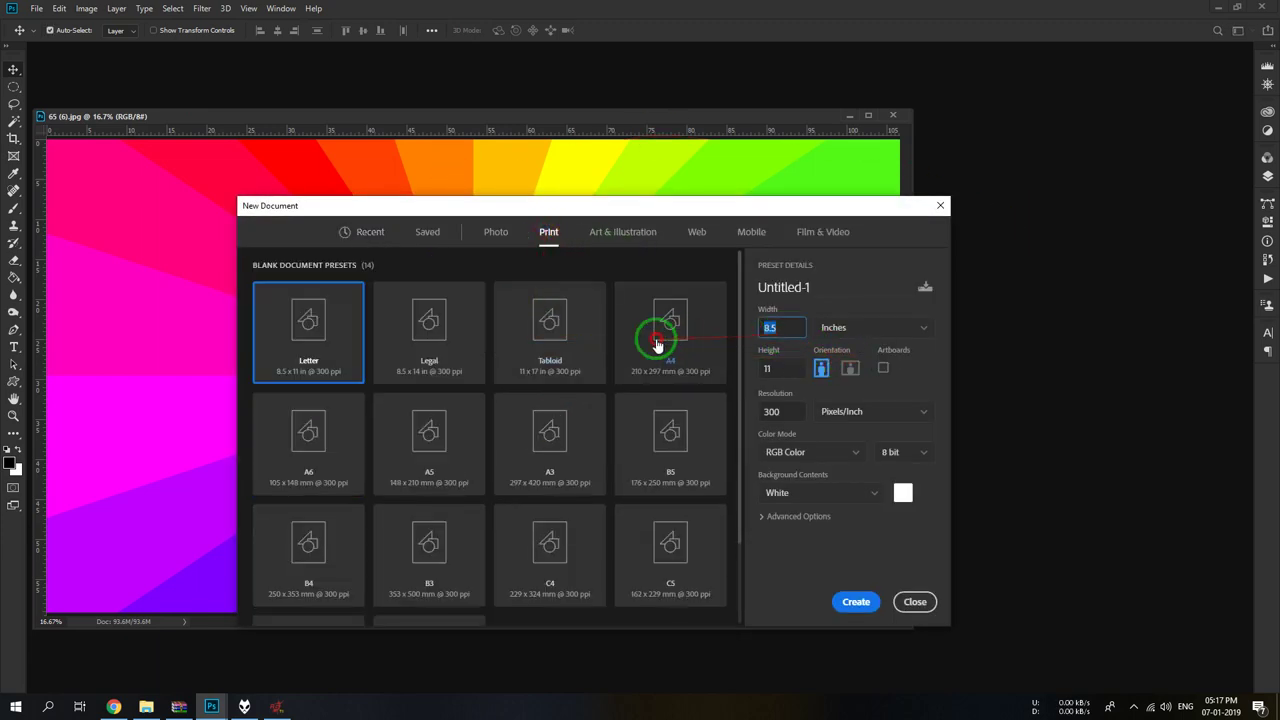
{"action": "left_click", "coordinate": [857, 603]}
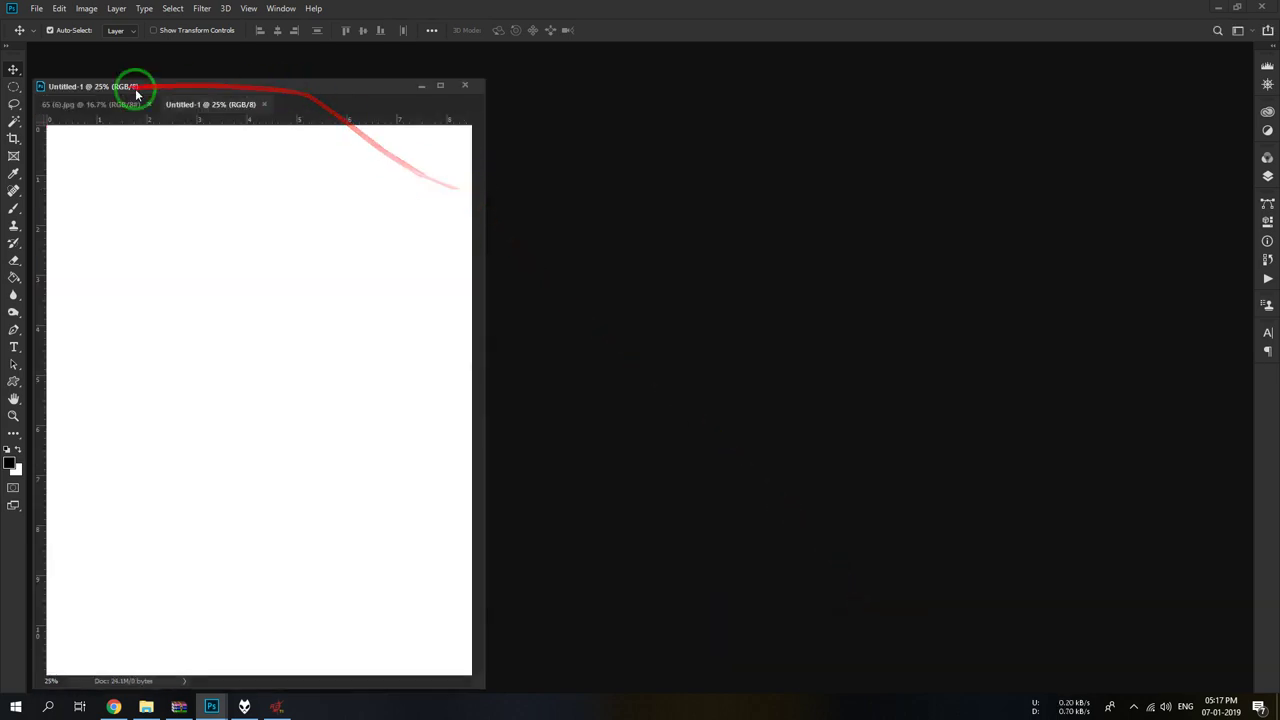
{"action": "left_click_drag", "start_coordinate": [137, 86], "coordinate": [389, 138]}
- Rotate the page 90° clockwise to landscape and drag the sunburst image in as a layer
{"action": "left_click", "coordinate": [86, 8]}
{"action": "mouse_move", "coordinate": [111, 134]}
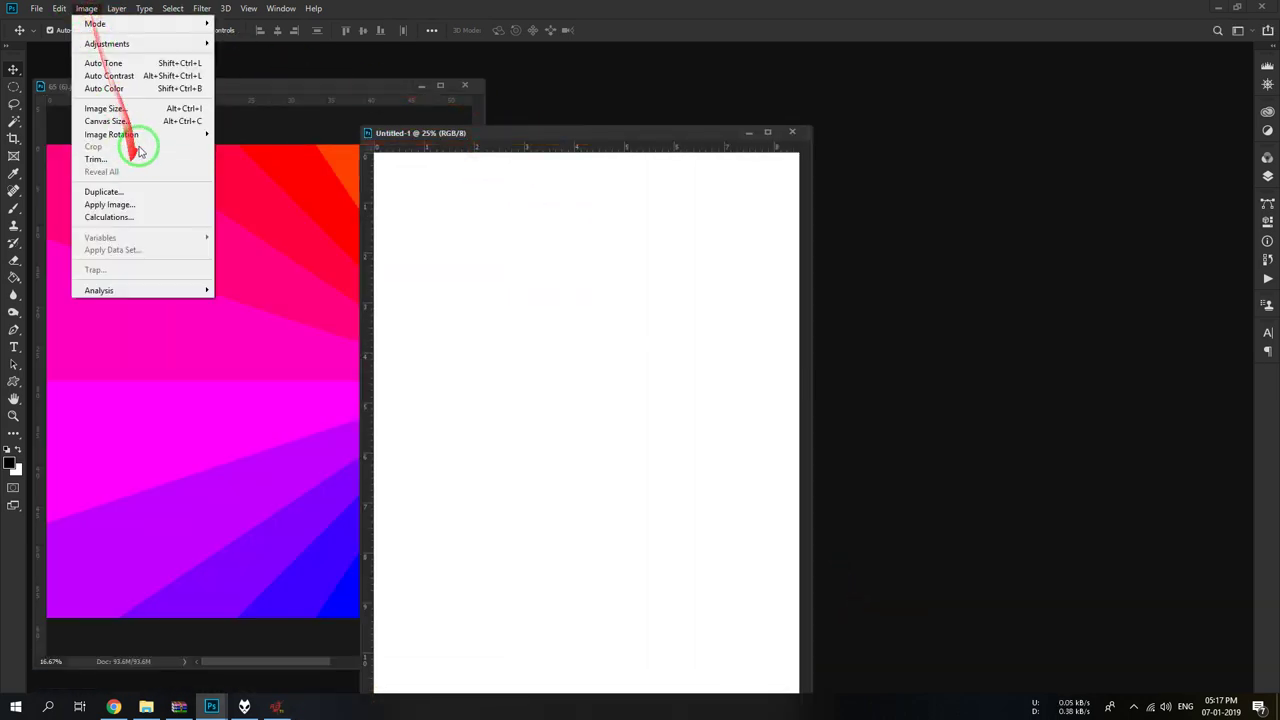
{"action": "left_click", "coordinate": [228, 146]}
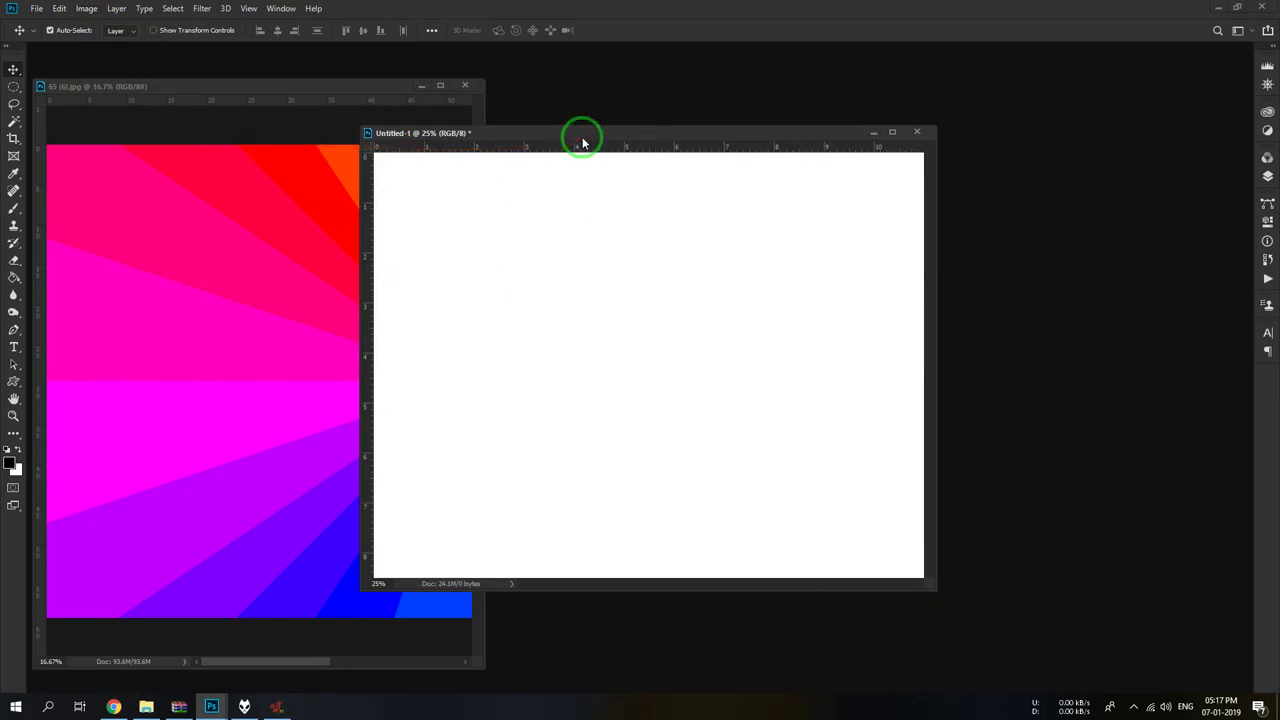
{"action": "key", "text": "ctrl+minus"}
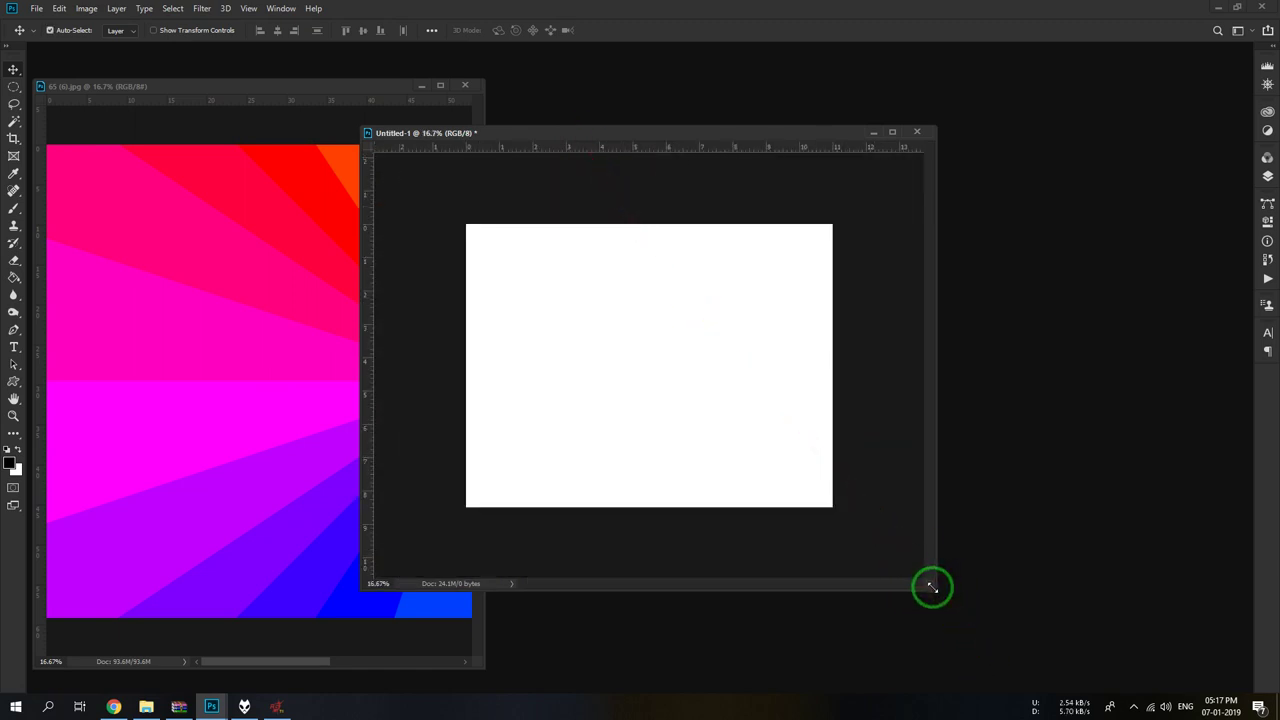
{"action": "left_click_drag", "start_coordinate": [931, 587], "coordinate": [1141, 660]}
{"action": "left_click", "coordinate": [184, 428]}
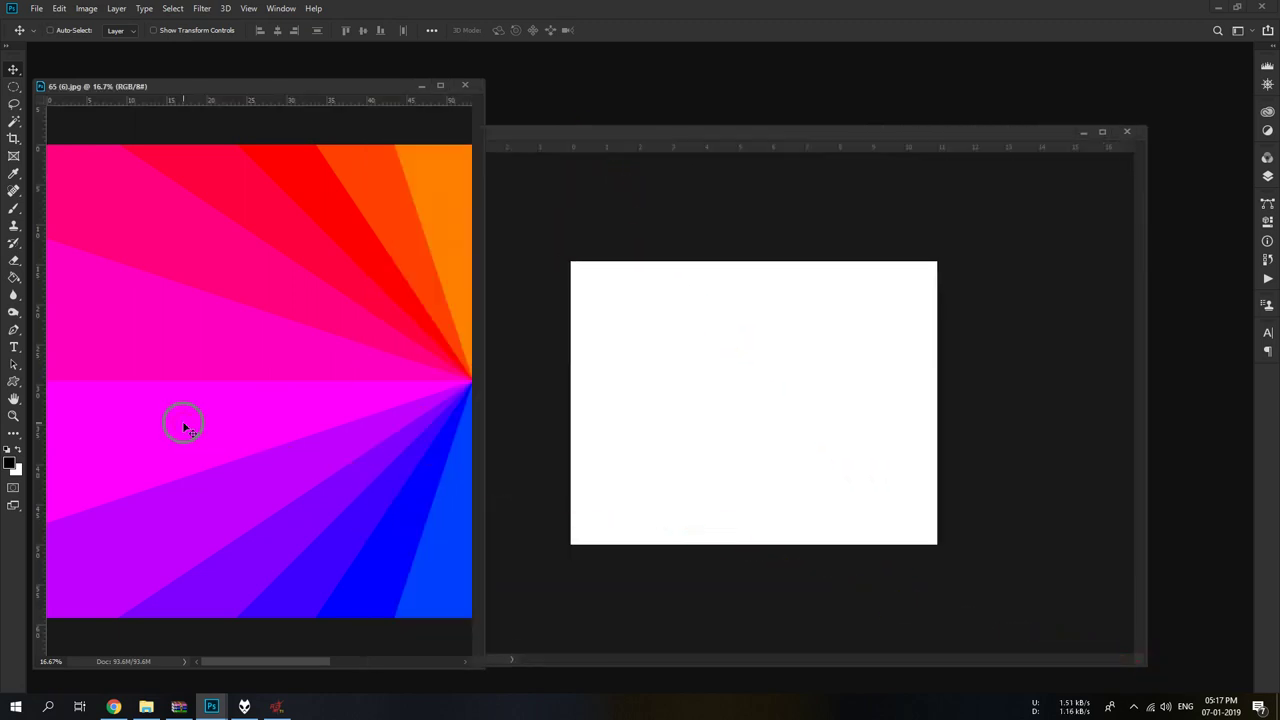
{"action": "left_click_drag", "start_coordinate": [185, 465], "coordinate": [712, 368]}
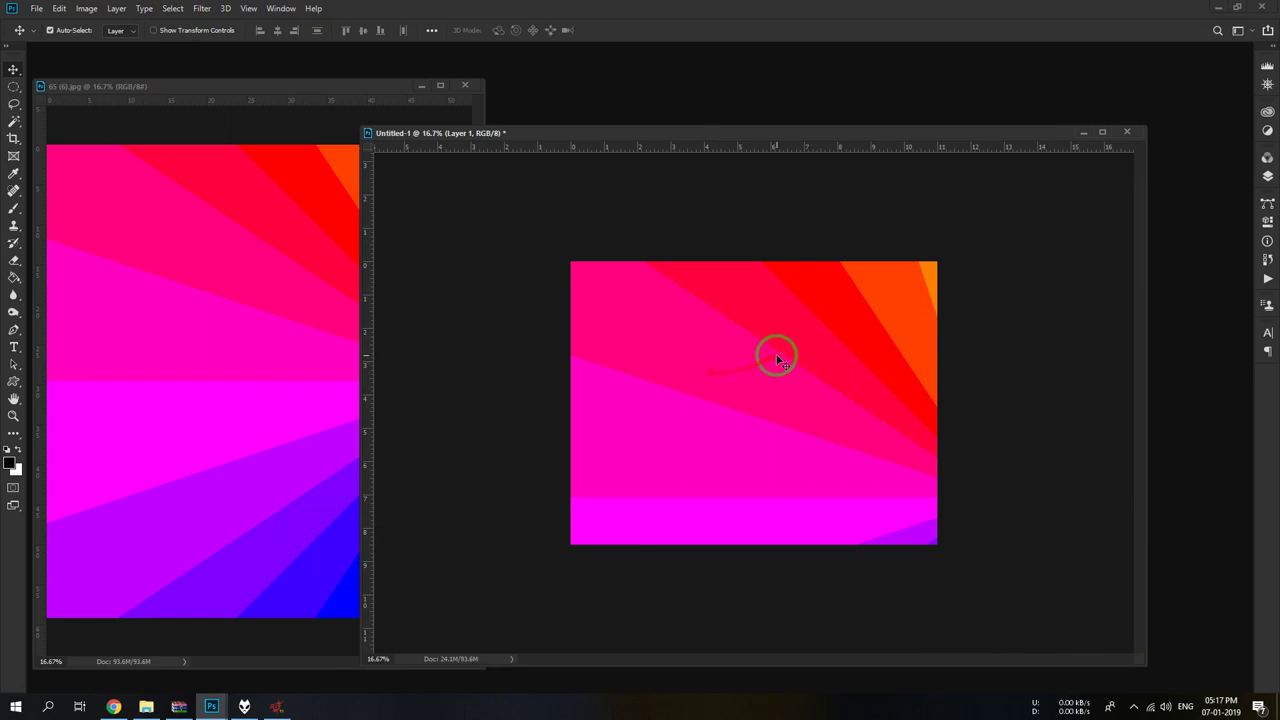
- Free-transform the sunburst layer so it stretches across the entire canvas
{"action": "key", "text": "ctrl+t"}
{"action": "mouse_move", "coordinate": [571, 259]}
{"action": "left_mouse_down"}
{"action": "mouse_move", "coordinate": [1032, 519]}
{"action": "mouse_move", "coordinate": [591, 322]}
{"action": "left_mouse_up"}
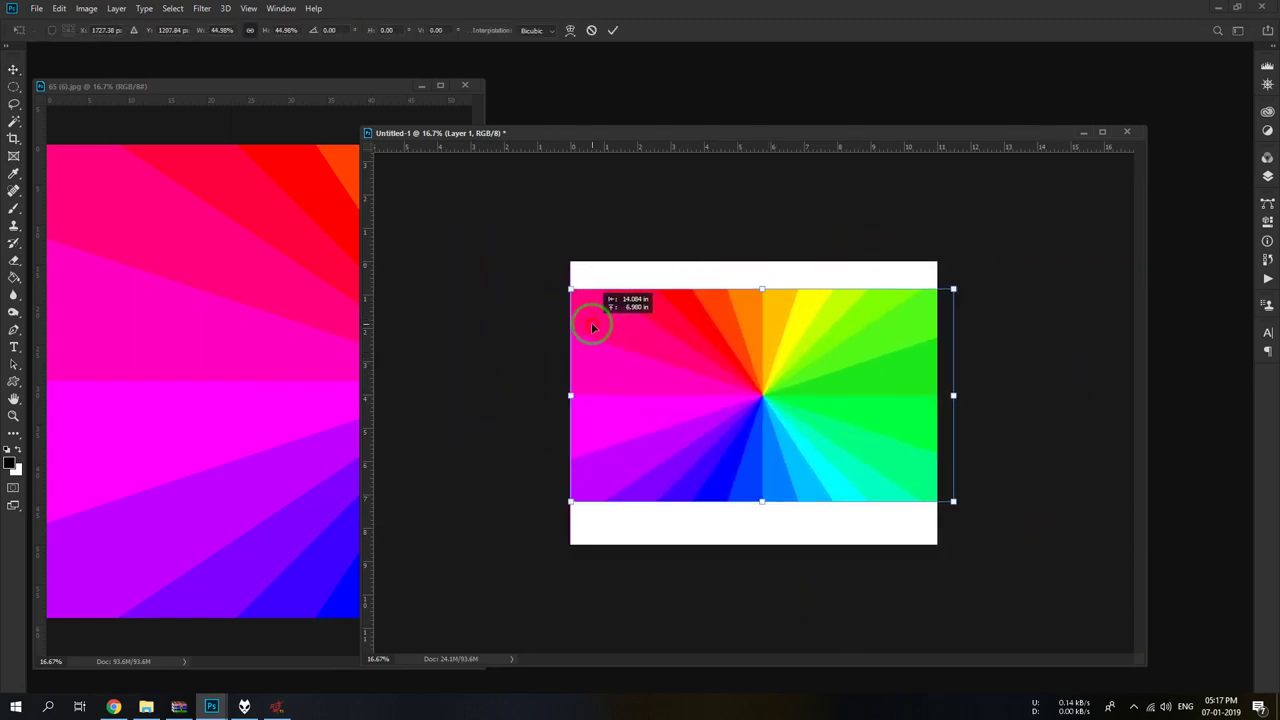
{"action": "left_click_drag", "start_coordinate": [951, 288], "coordinate": [923, 266]}
{"action": "left_click_drag", "start_coordinate": [755, 294], "coordinate": [754, 262]}
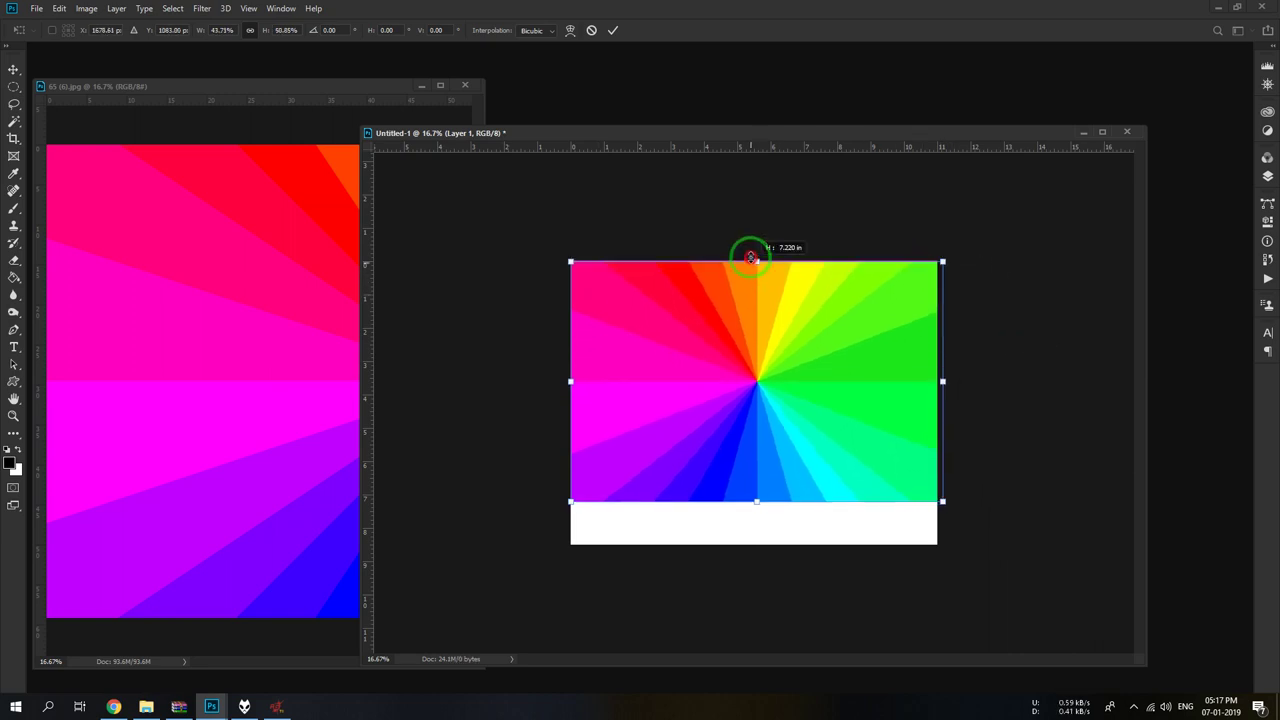
{"action": "left_click_drag", "start_coordinate": [936, 385], "coordinate": [934, 380]}
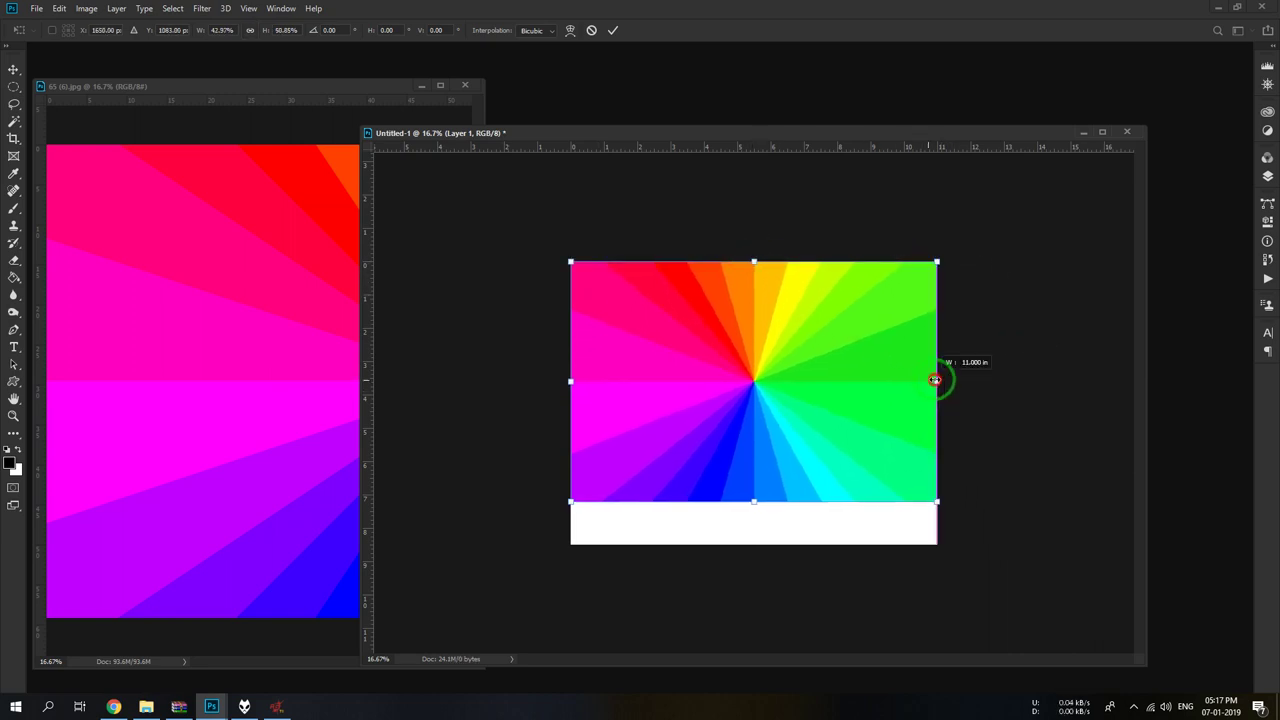
{"action": "left_click_drag", "start_coordinate": [754, 501], "coordinate": [754, 544]}
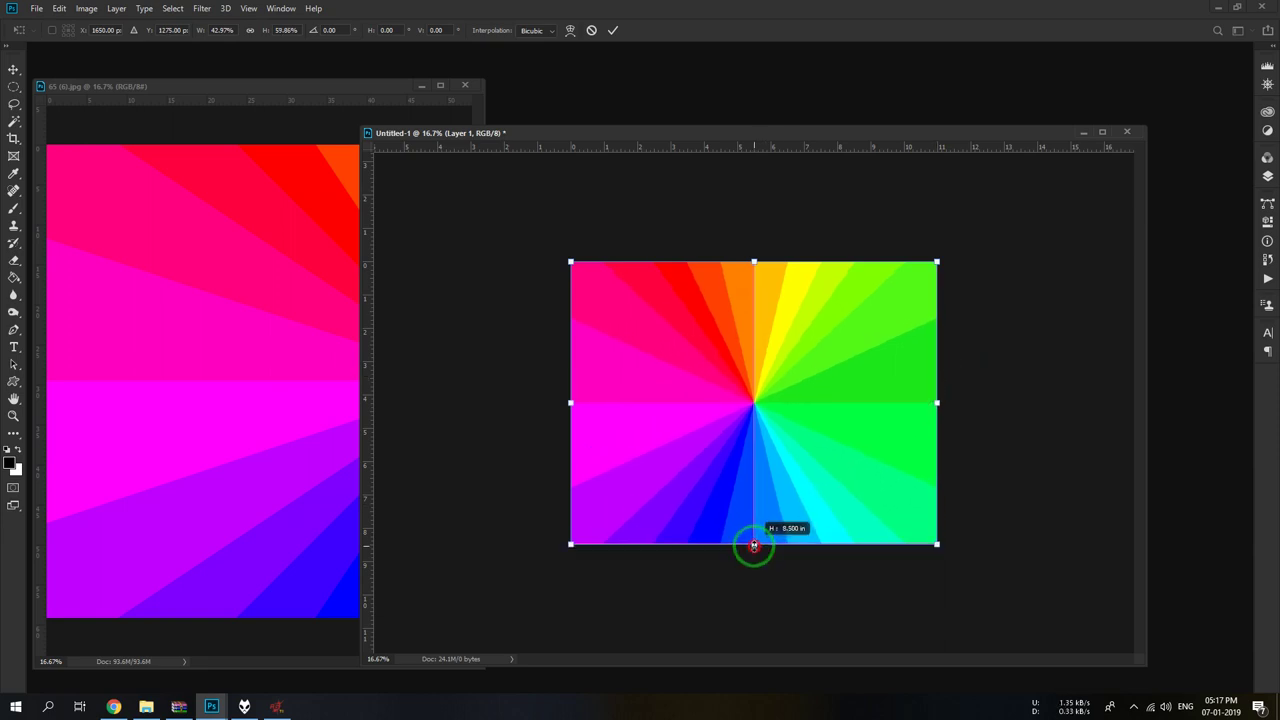
{"action": "key", "text": "Return"}
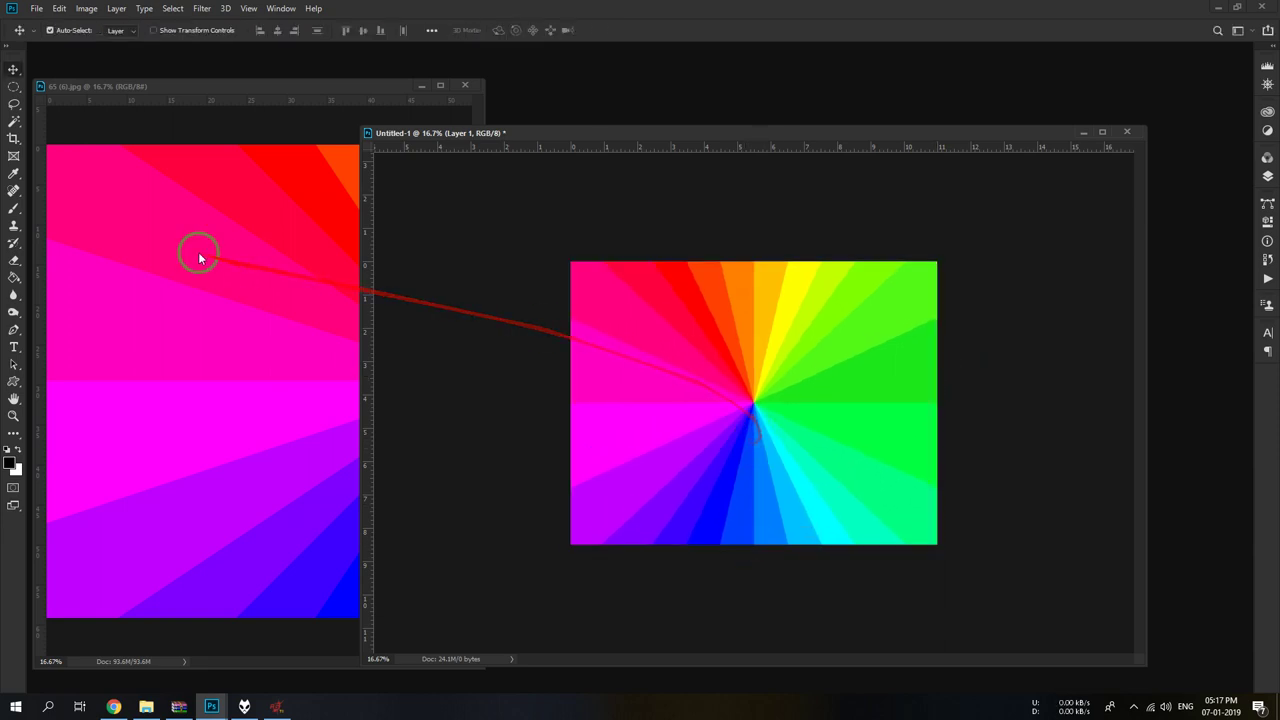
- Minimize the sunburst window and open DSC_0510.JPG in its own floating window
{"action": "left_click", "coordinate": [194, 251]}
{"action": "key", "text": "ctrl+a"}
{"action": "left_click", "coordinate": [422, 85]}
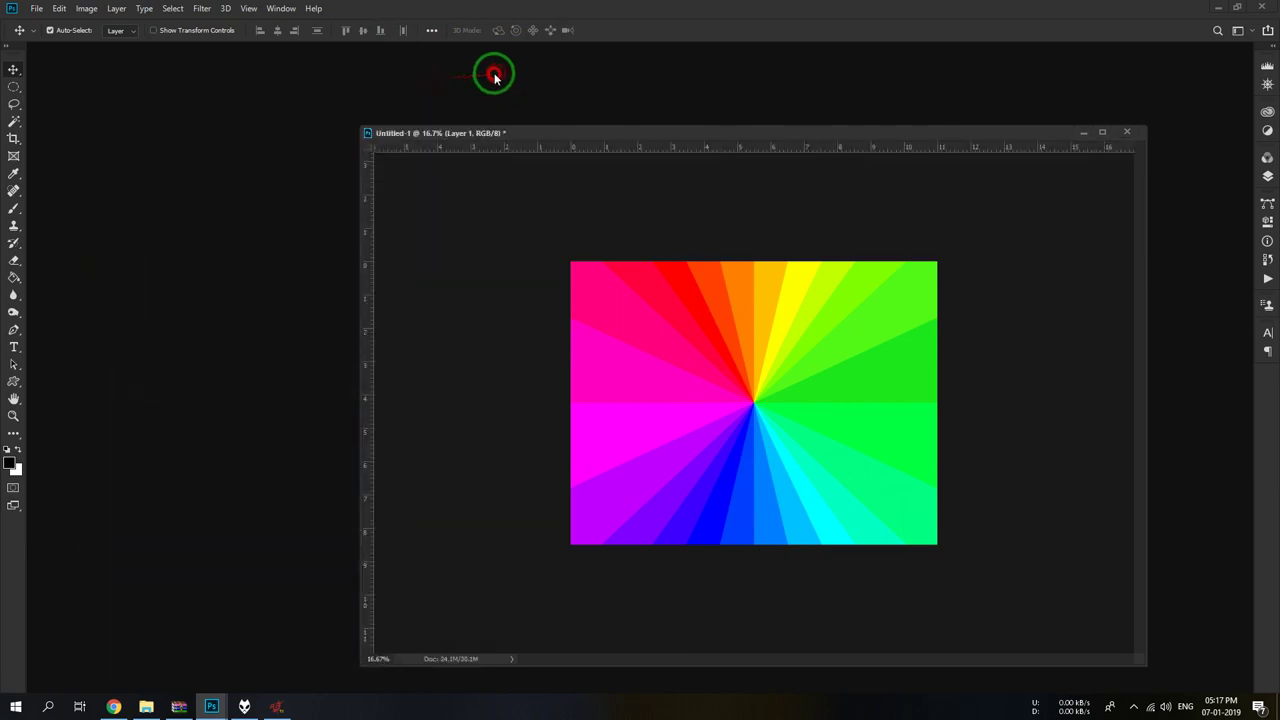
{"action": "double_click", "coordinate": [491, 71]}
{"action": "scroll", "coordinate": [914, 480], "scroll_direction": "down", "scroll_amount": 5}
{"action": "scroll", "coordinate": [917, 503], "scroll_direction": "up", "scroll_amount": 5}
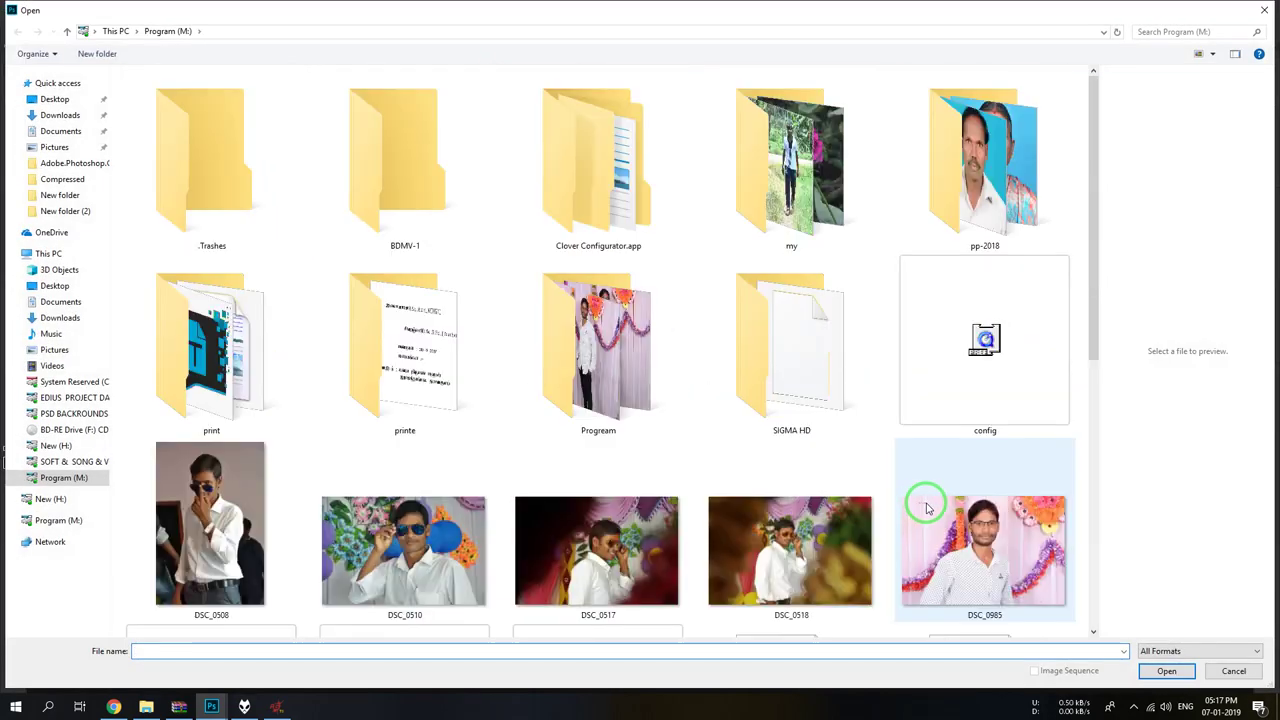
{"action": "scroll", "coordinate": [870, 525], "scroll_direction": "down", "scroll_amount": 3}
{"action": "double_click", "coordinate": [420, 215]}
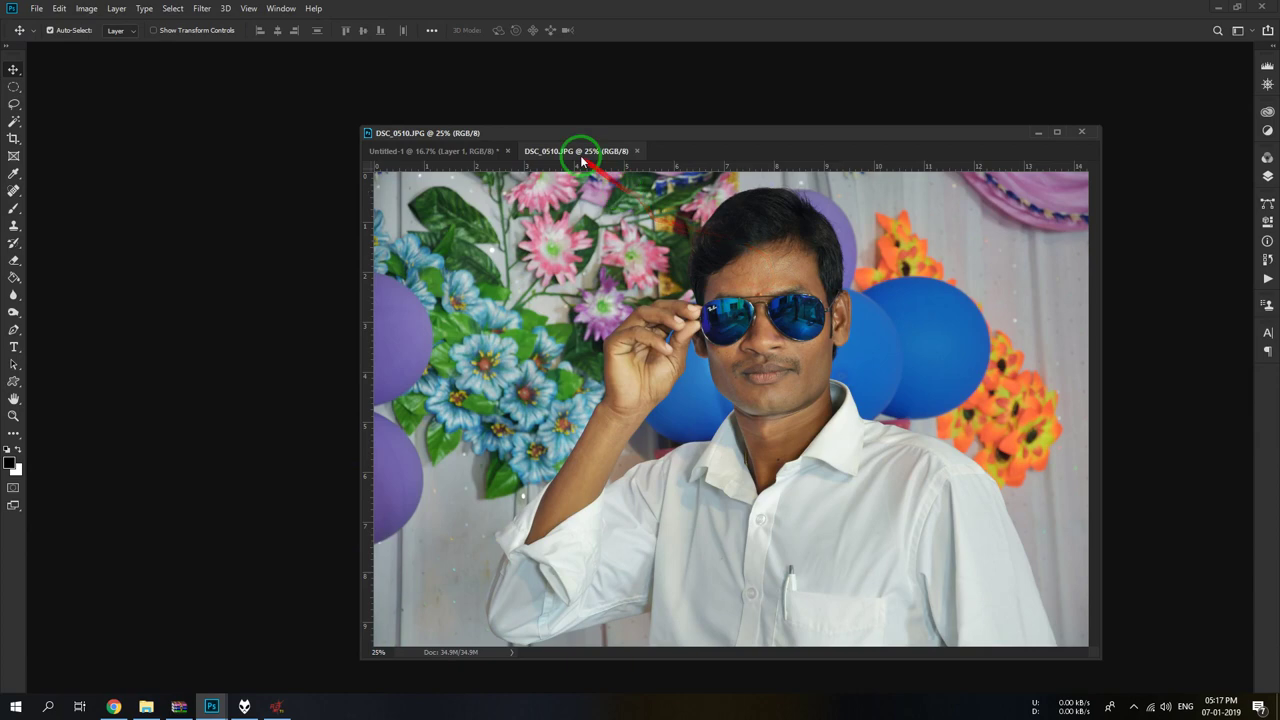
{"action": "mouse_move", "coordinate": [576, 151]}
{"action": "left_mouse_down"}
{"action": "mouse_move", "coordinate": [171, 134]}
{"action": "mouse_move", "coordinate": [169, 120]}
{"action": "left_mouse_up"}
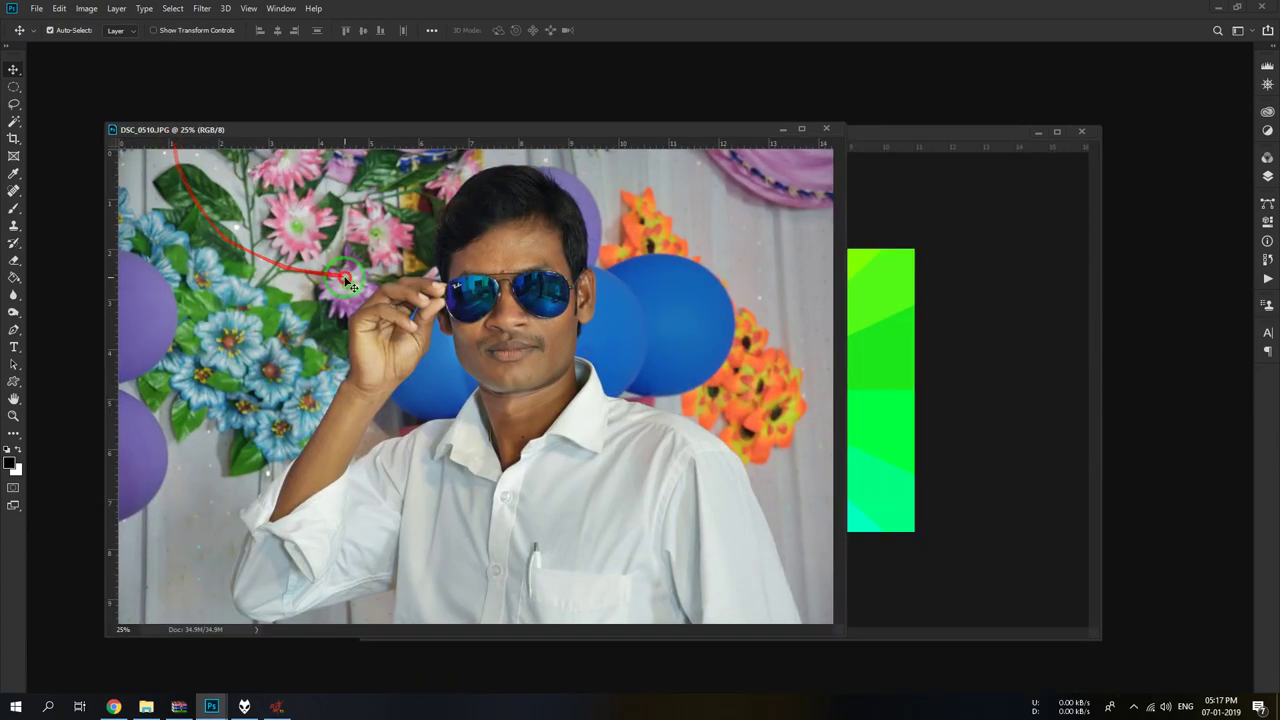
- Brighten the portrait with Auto Levels and the white slider moved slightly left
{"action": "key", "text": "ctrl+l"}
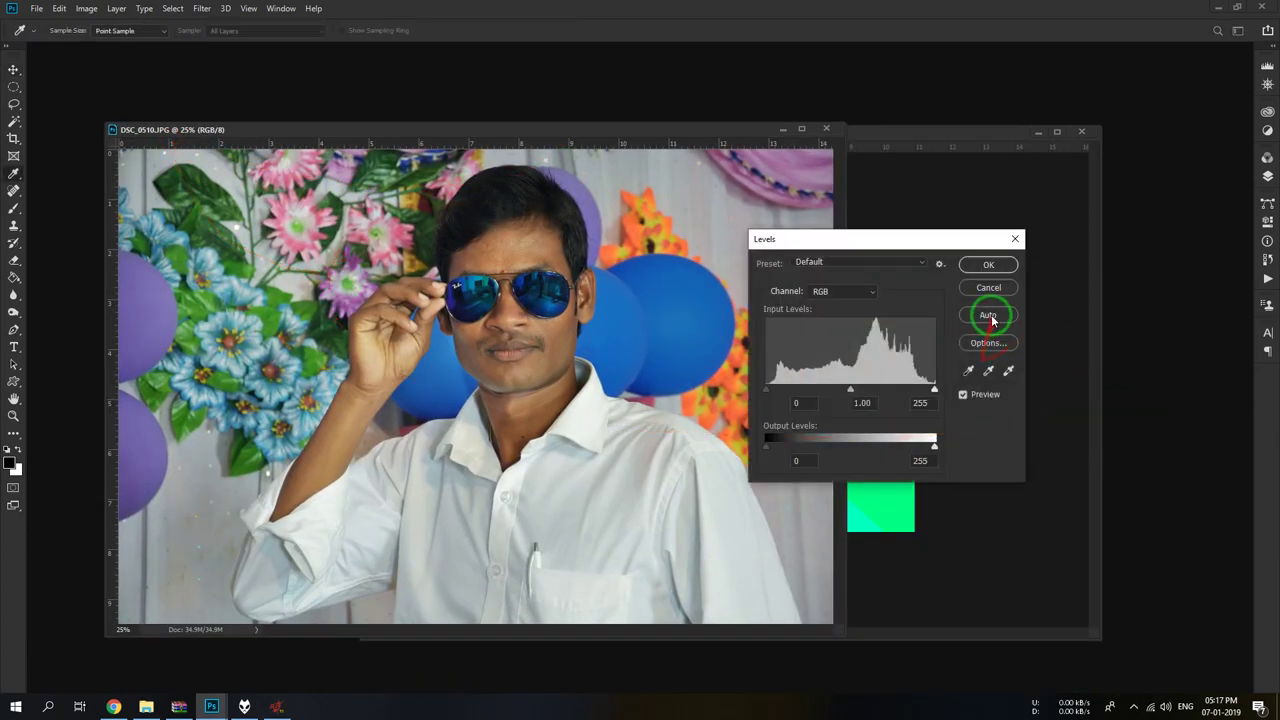
{"action": "left_click", "coordinate": [988, 315]}
{"action": "left_click_drag", "start_coordinate": [934, 388], "coordinate": [926, 391]}
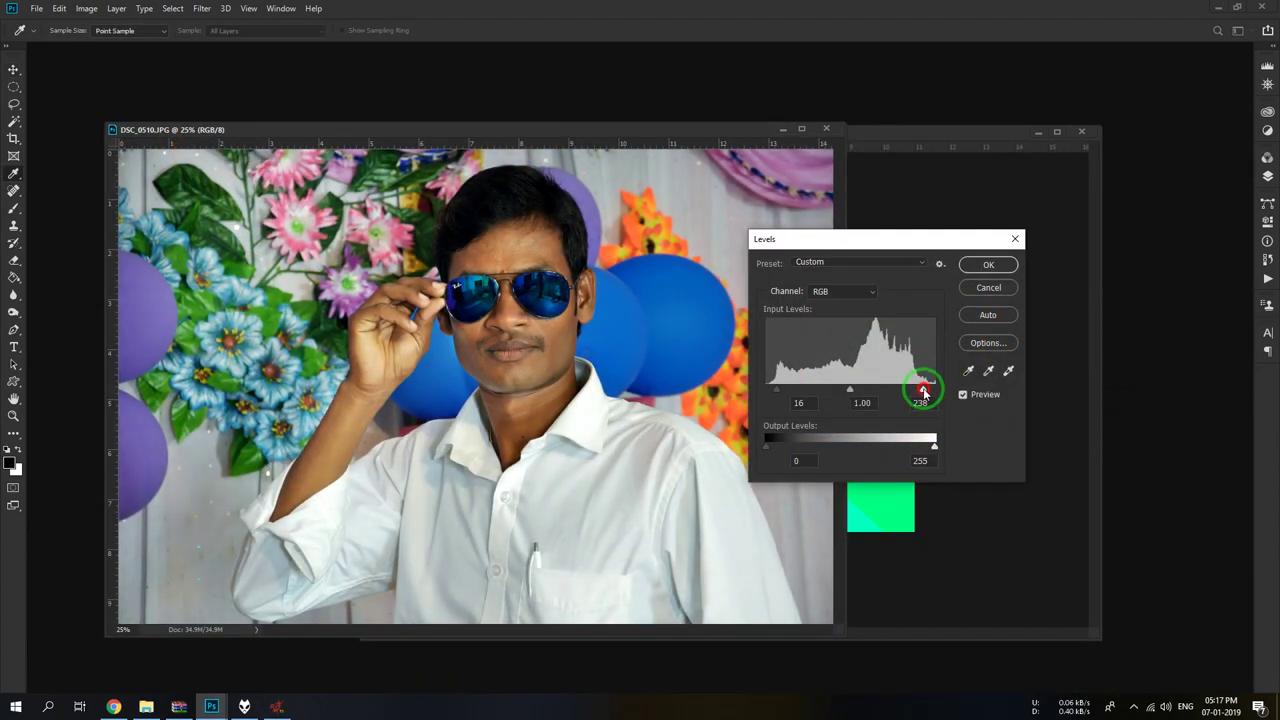
{"action": "left_click", "coordinate": [987, 264]}
- Copy the whole photo, close it without saving, and paste it into Untitled-1
{"action": "key", "text": "ctrl+a"}
{"action": "key", "text": "v"}
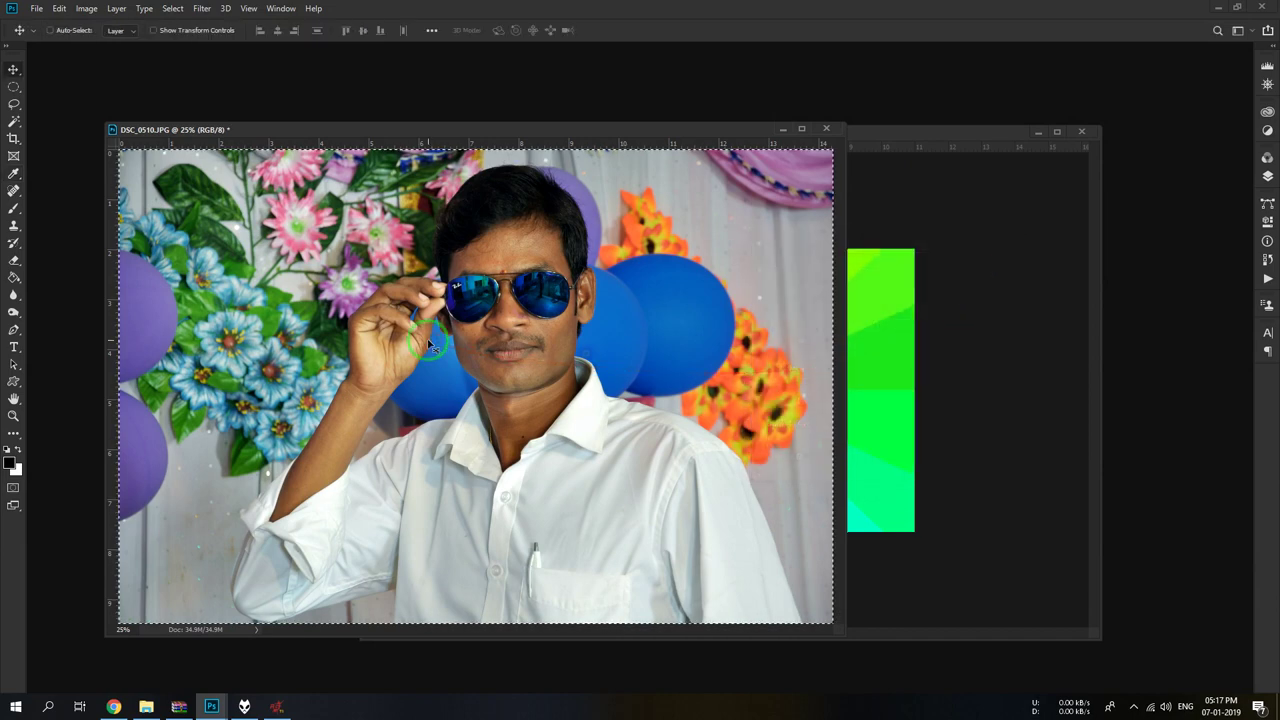
{"action": "left_click", "coordinate": [826, 128]}
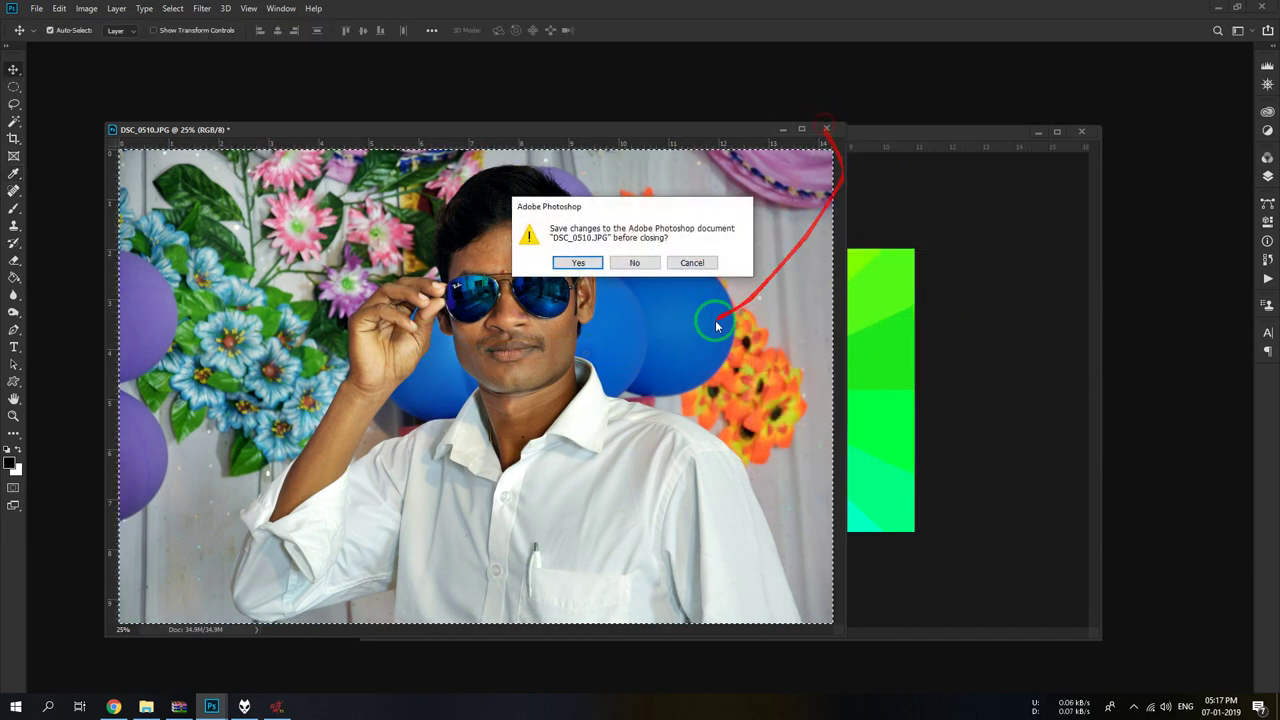
{"action": "left_click", "coordinate": [636, 264]}
{"action": "key", "text": "ctrl+v"}
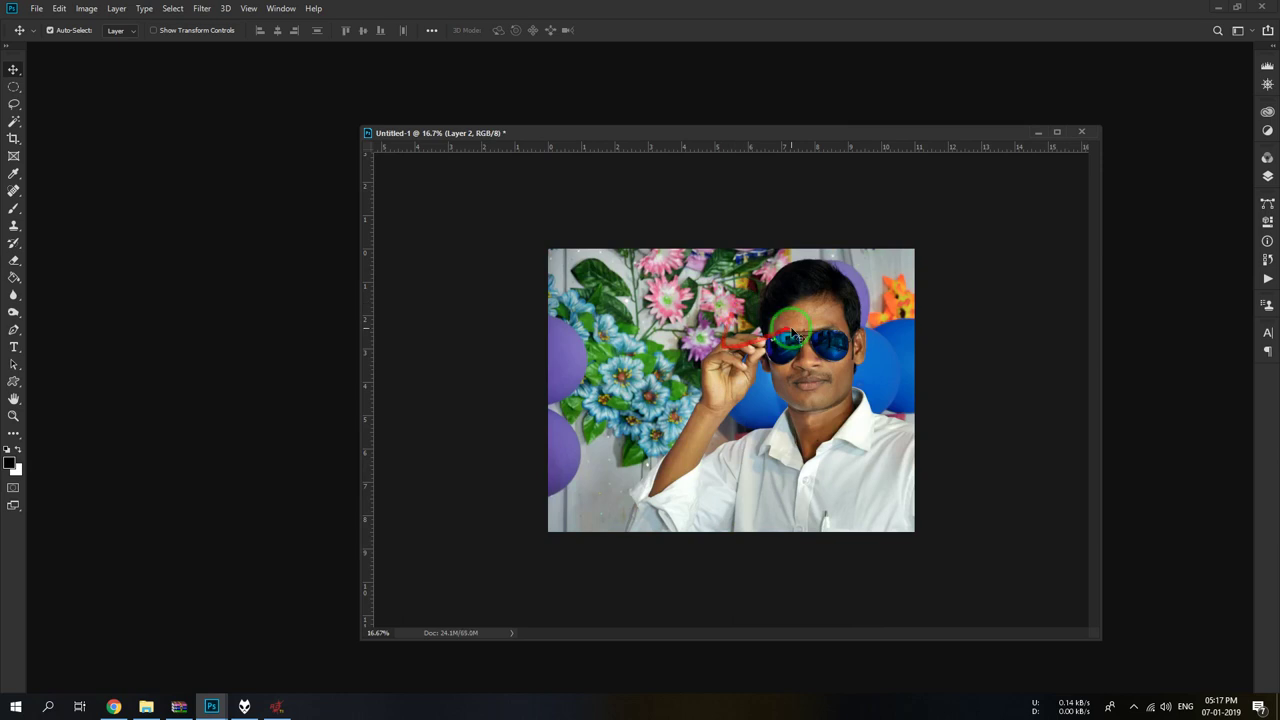
- Scale the portrait down and centre it so the sunburst frames it on every side
{"action": "key", "text": "ctrl+t"}
{"action": "left_click_drag", "start_coordinate": [546, 247], "coordinate": [686, 316]}
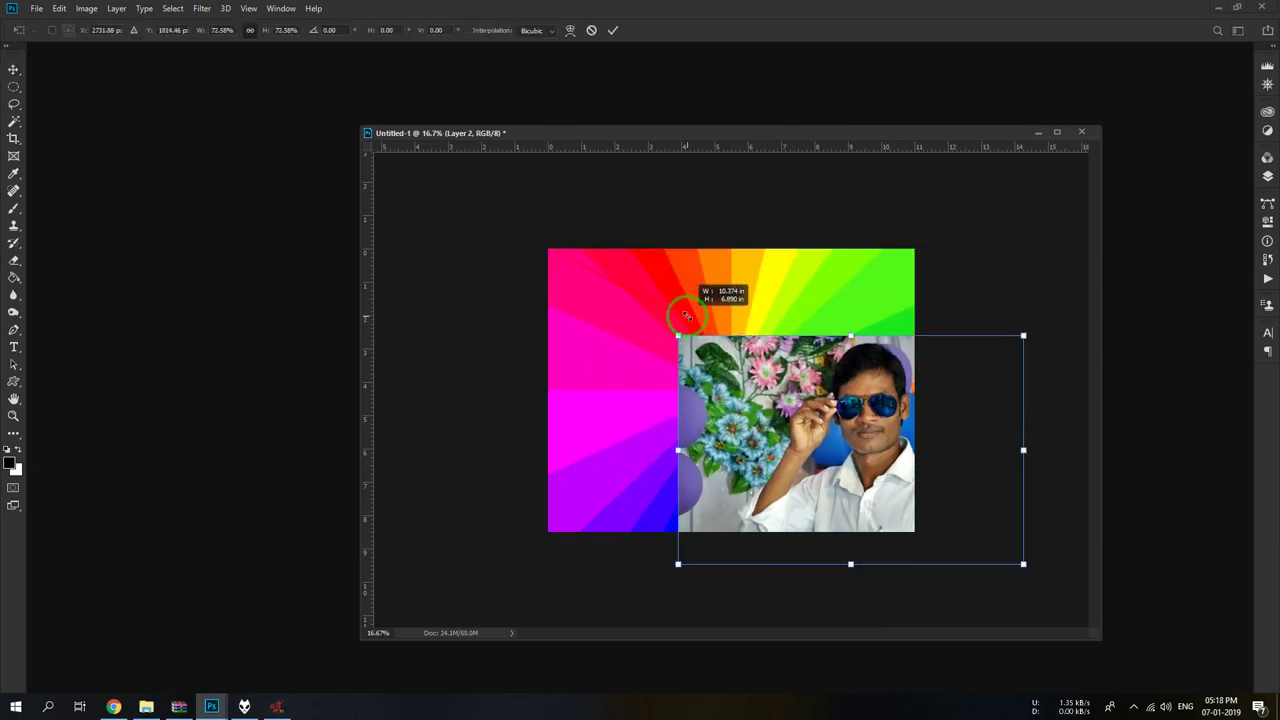
{"action": "left_click_drag", "start_coordinate": [760, 420], "coordinate": [628, 335]}
{"action": "mouse_move", "coordinate": [785, 356]}
{"action": "left_mouse_down"}
{"action": "mouse_move", "coordinate": [806, 365]}
{"action": "mouse_move", "coordinate": [797, 357]}
{"action": "left_mouse_up"}
{"action": "key", "text": "Return"}
{"action": "left_click", "coordinate": [1267, 131]}
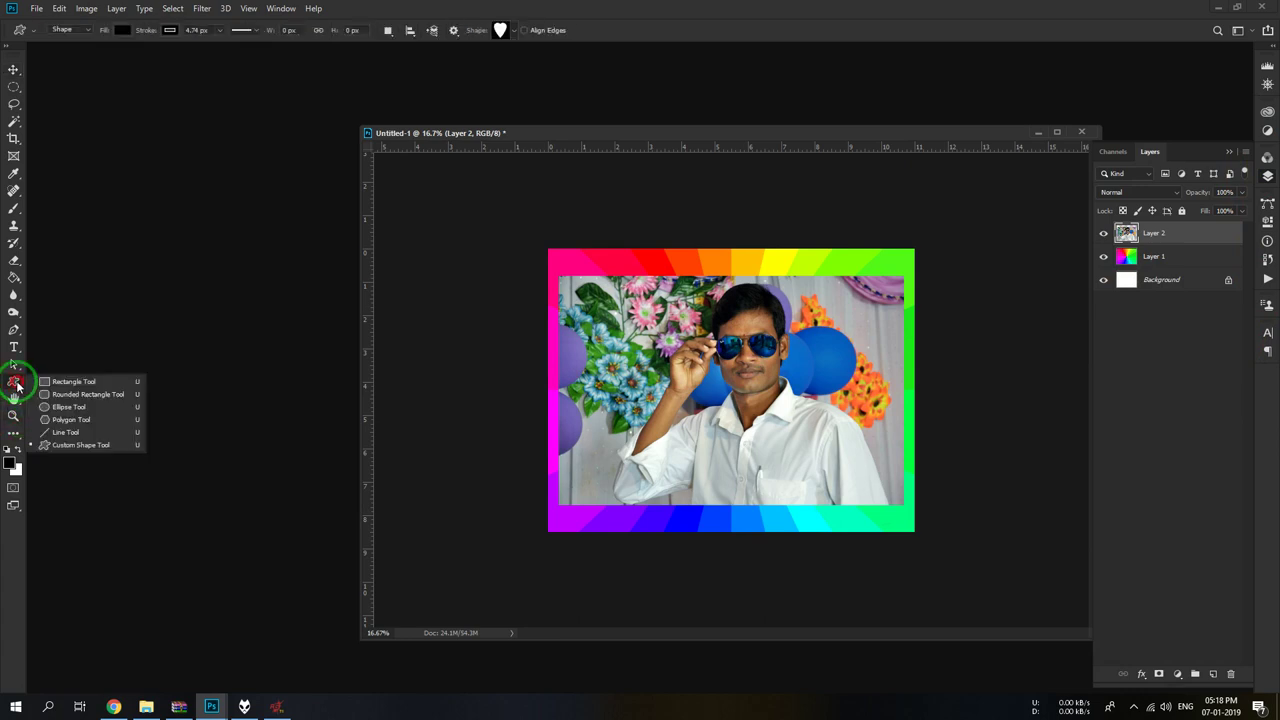
- Draw a black heart with the Custom Shape Tool and nudge it left over the portrait
{"action": "left_click_drag", "start_coordinate": [17, 385], "coordinate": [70, 388]}
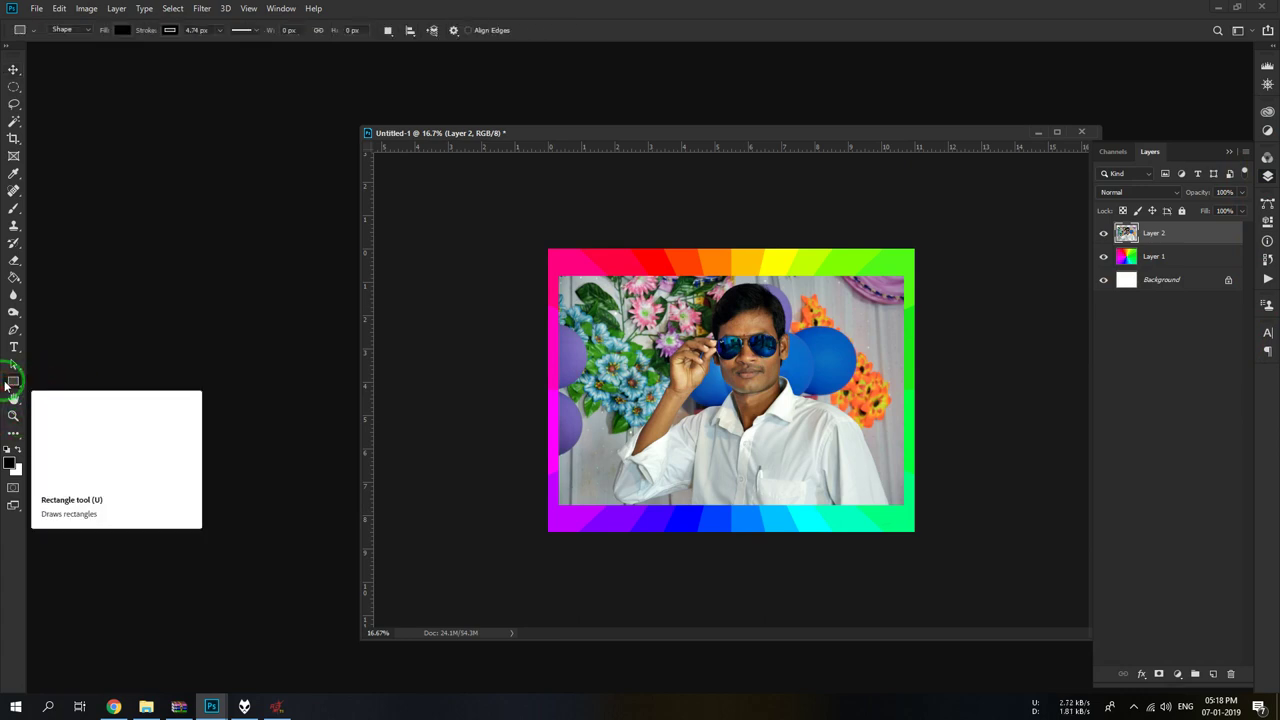
{"action": "left_click", "coordinate": [14, 381]}
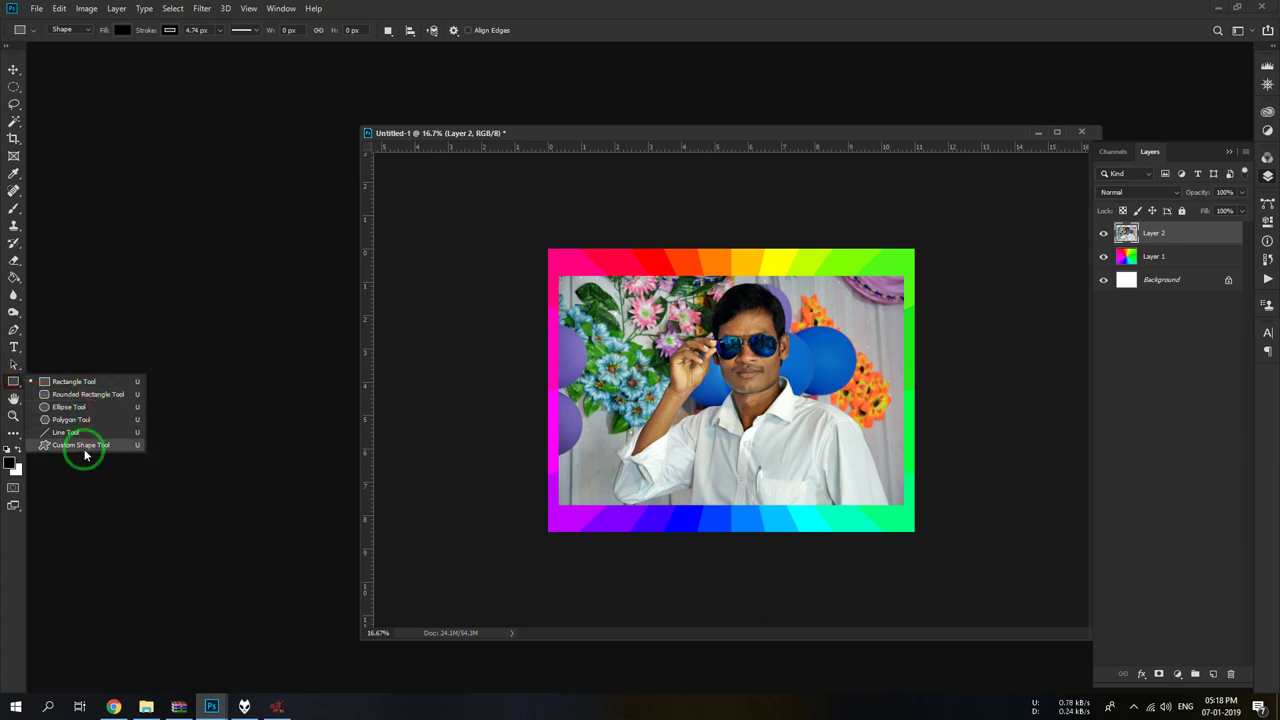
{"action": "left_click", "coordinate": [85, 451]}
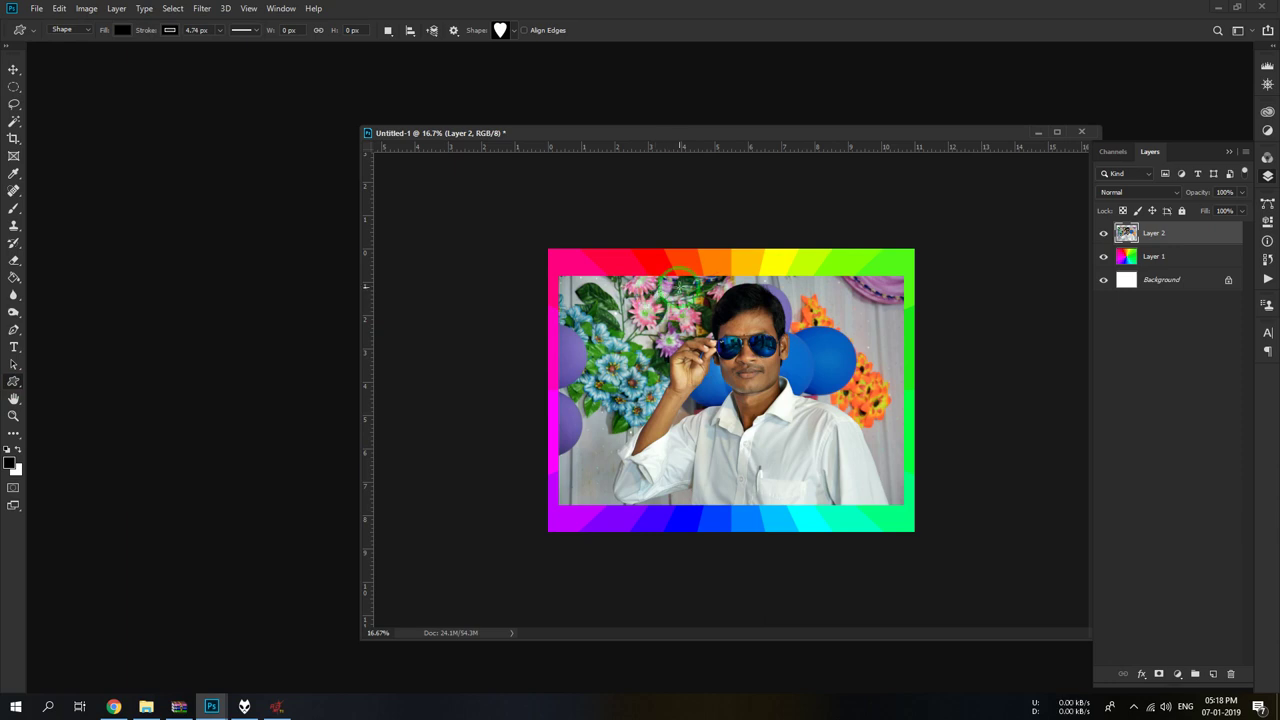
{"action": "left_click", "coordinate": [1133, 707]}
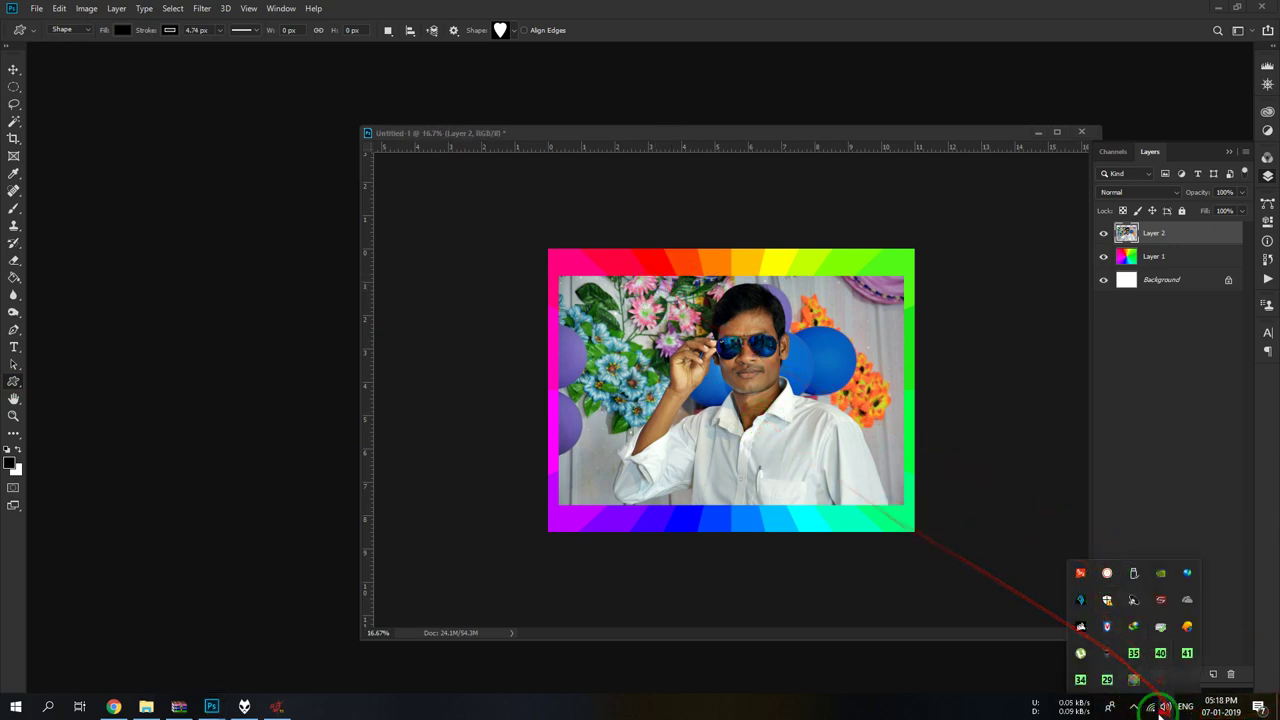
{"action": "left_click", "coordinate": [1132, 708]}
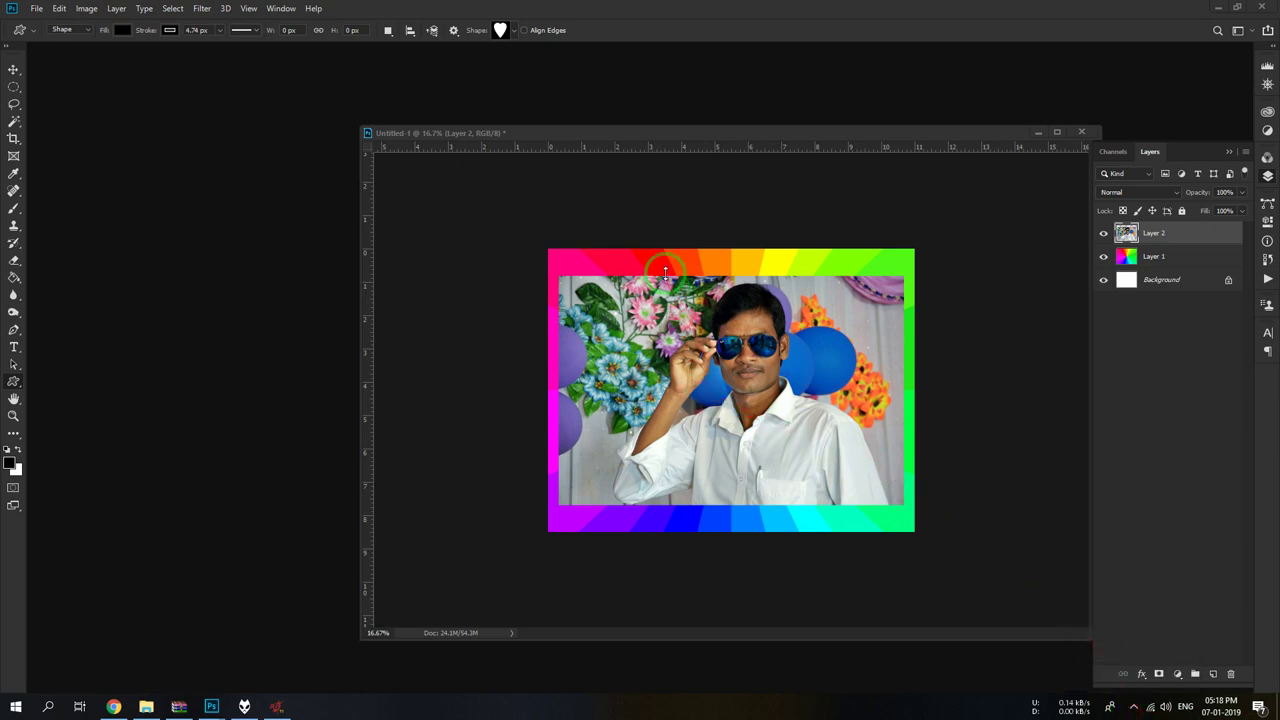
{"action": "left_click_drag", "start_coordinate": [665, 272], "coordinate": [903, 491]}
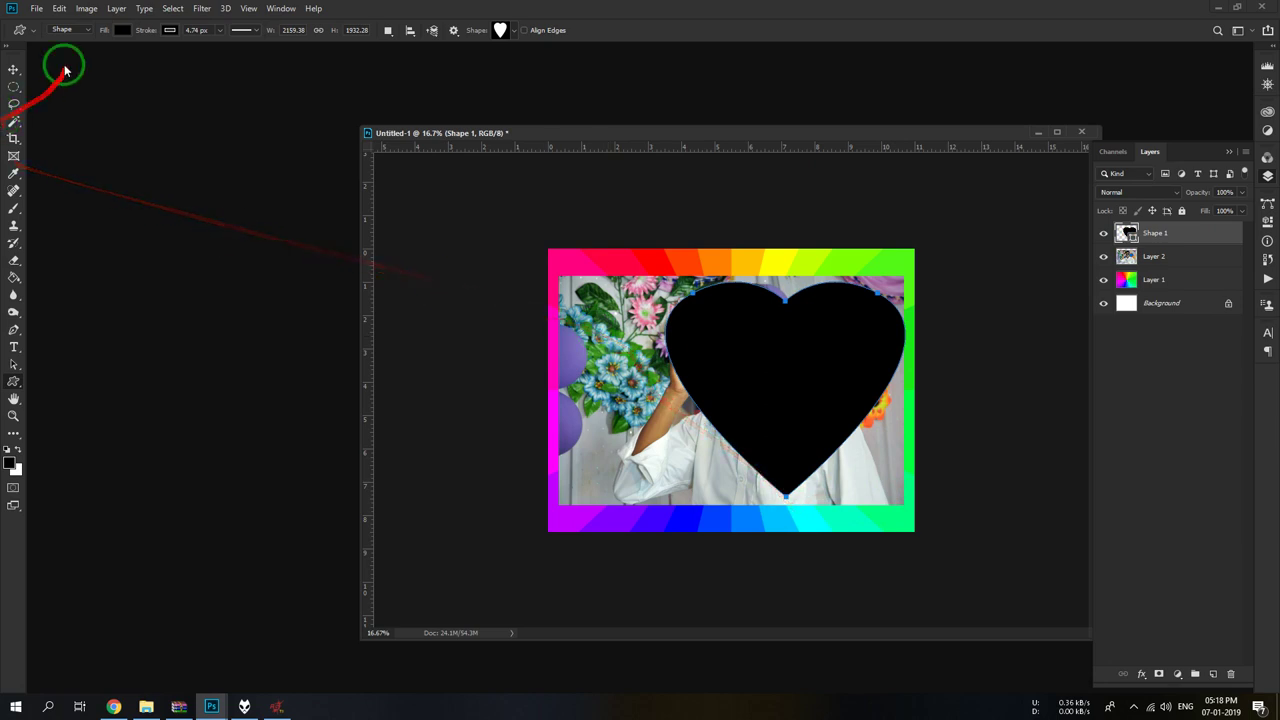
{"action": "left_click", "coordinate": [14, 69]}
{"action": "left_click_drag", "start_coordinate": [820, 371], "coordinate": [777, 374]}
- Add a layer mask to the heart layer and open its Blending Options
{"action": "left_click", "coordinate": [1127, 233], "text": "ctrl"}
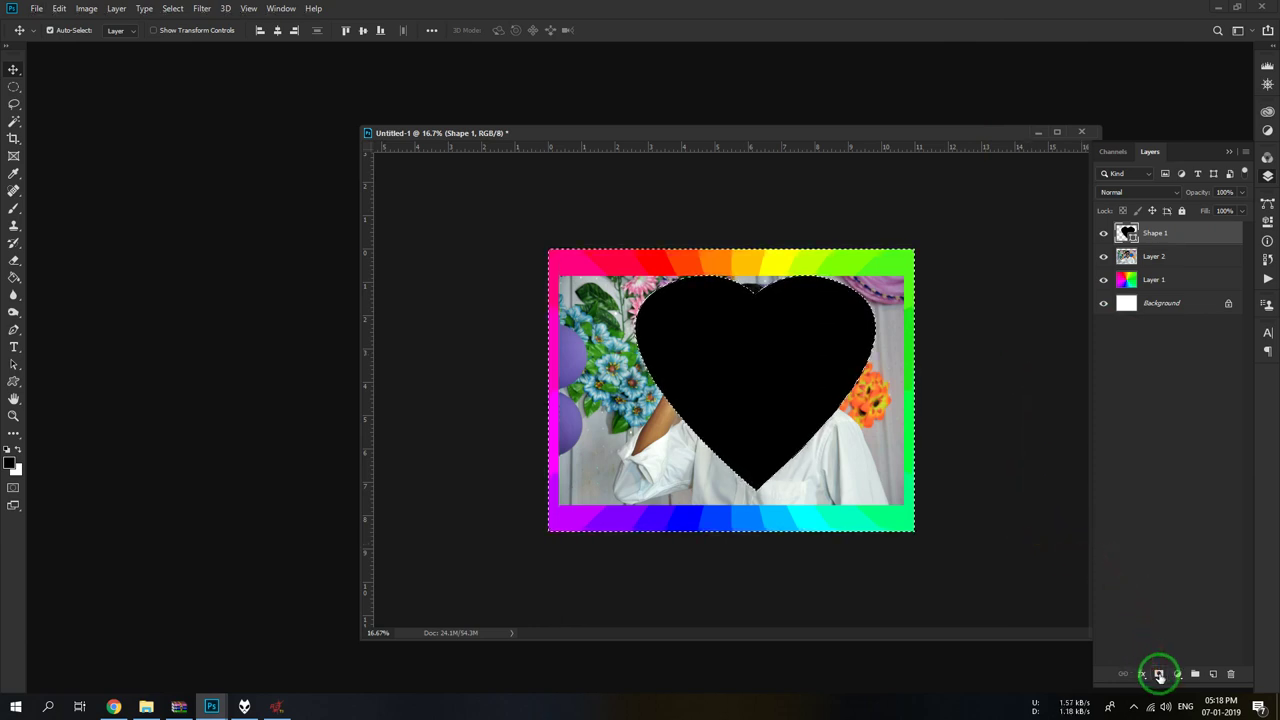
{"action": "left_click", "coordinate": [1159, 675]}
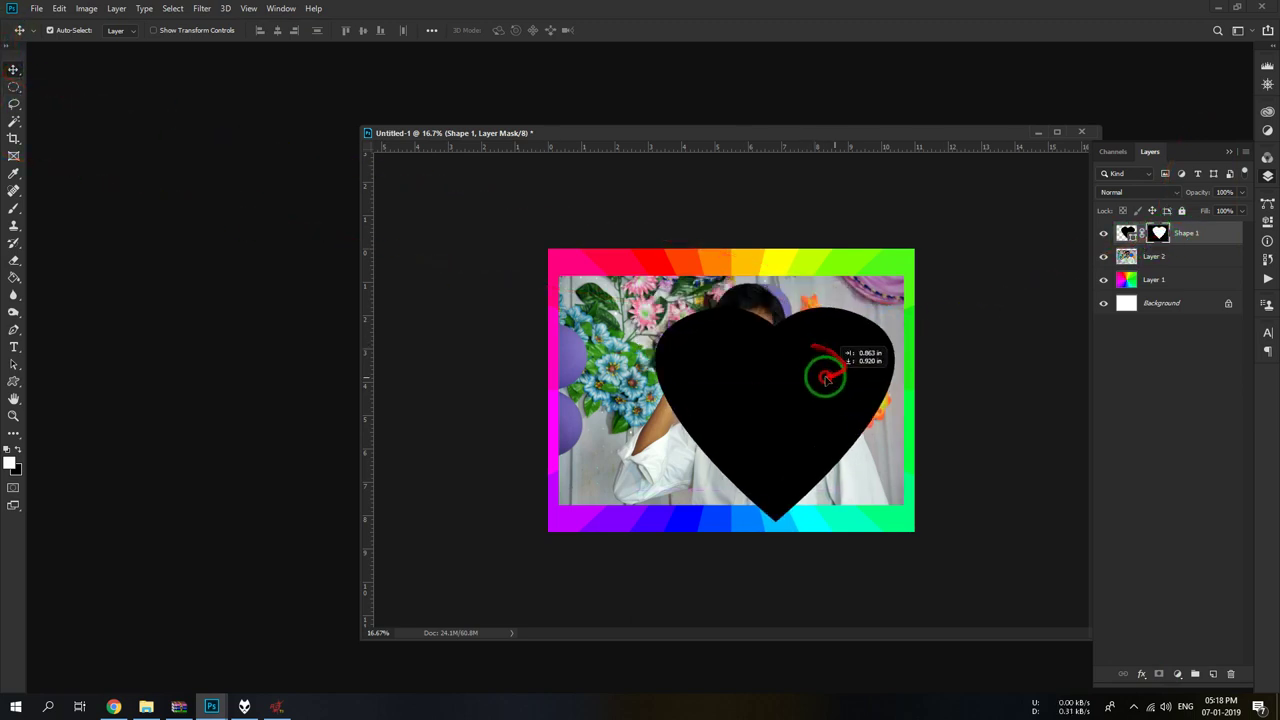
{"action": "left_click_drag", "start_coordinate": [826, 345], "coordinate": [808, 343]}
{"action": "right_click", "coordinate": [1165, 707]}
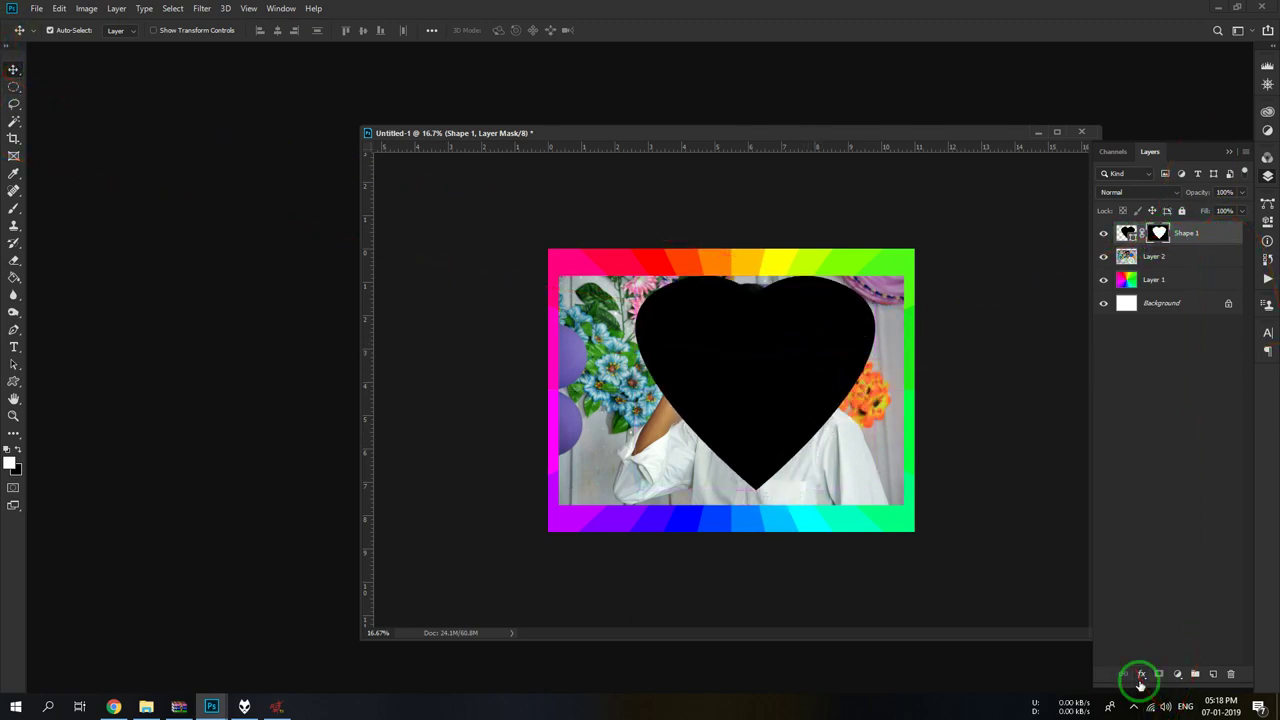
{"action": "left_click", "coordinate": [1157, 541]}
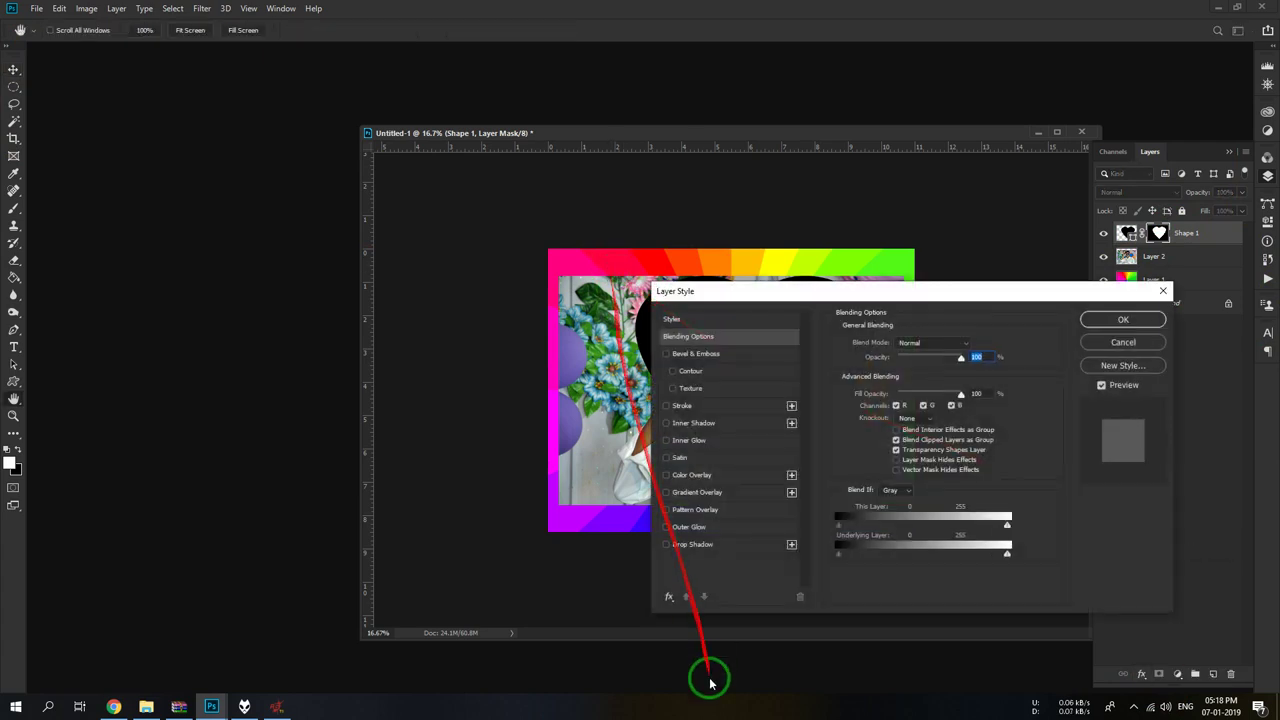
- Add a white stroke of size 6 px to the heart
{"action": "left_click", "coordinate": [666, 406]}
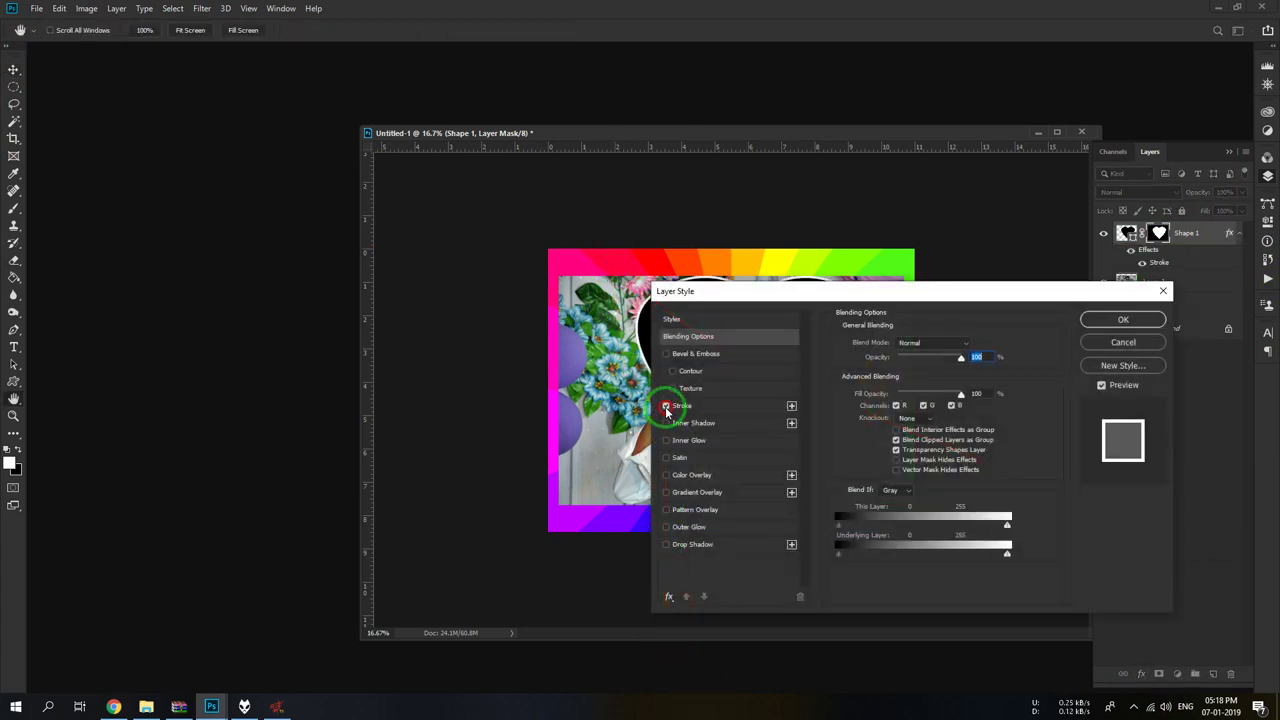
{"action": "left_click", "coordinate": [720, 410]}
{"action": "left_click_drag", "start_coordinate": [794, 297], "coordinate": [766, 389]}
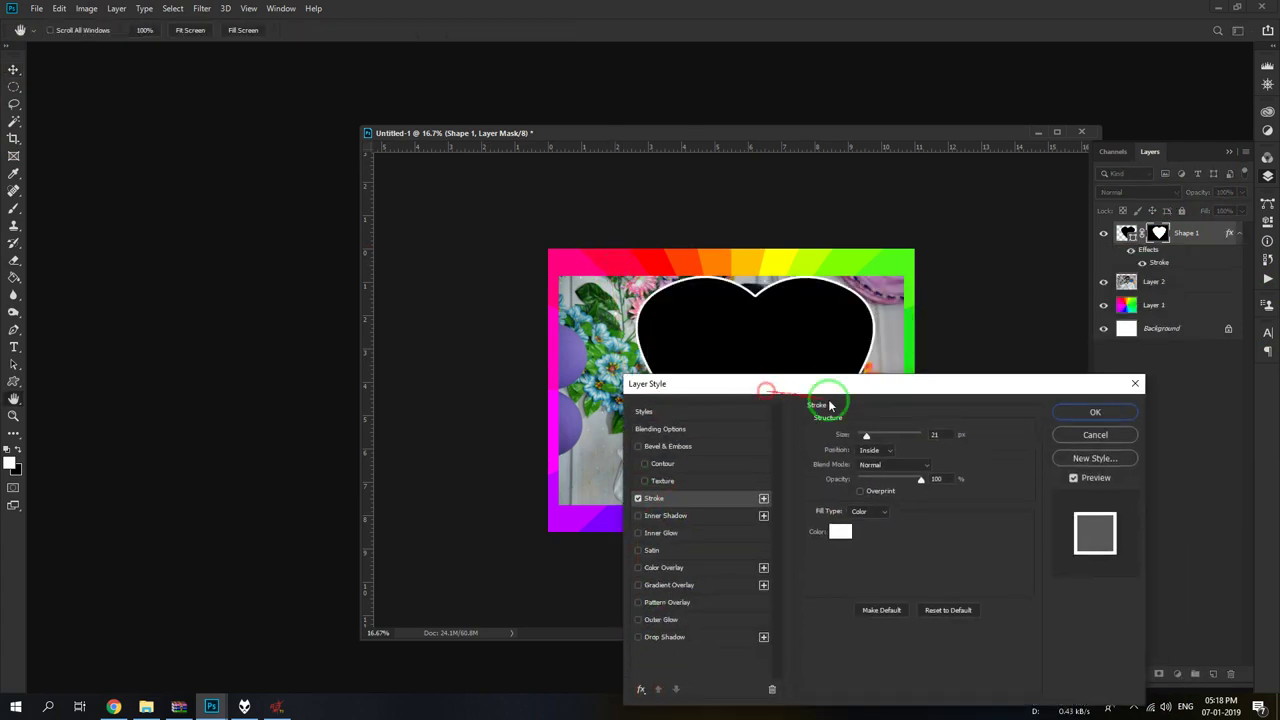
{"action": "left_click_drag", "start_coordinate": [866, 435], "coordinate": [863, 437]}
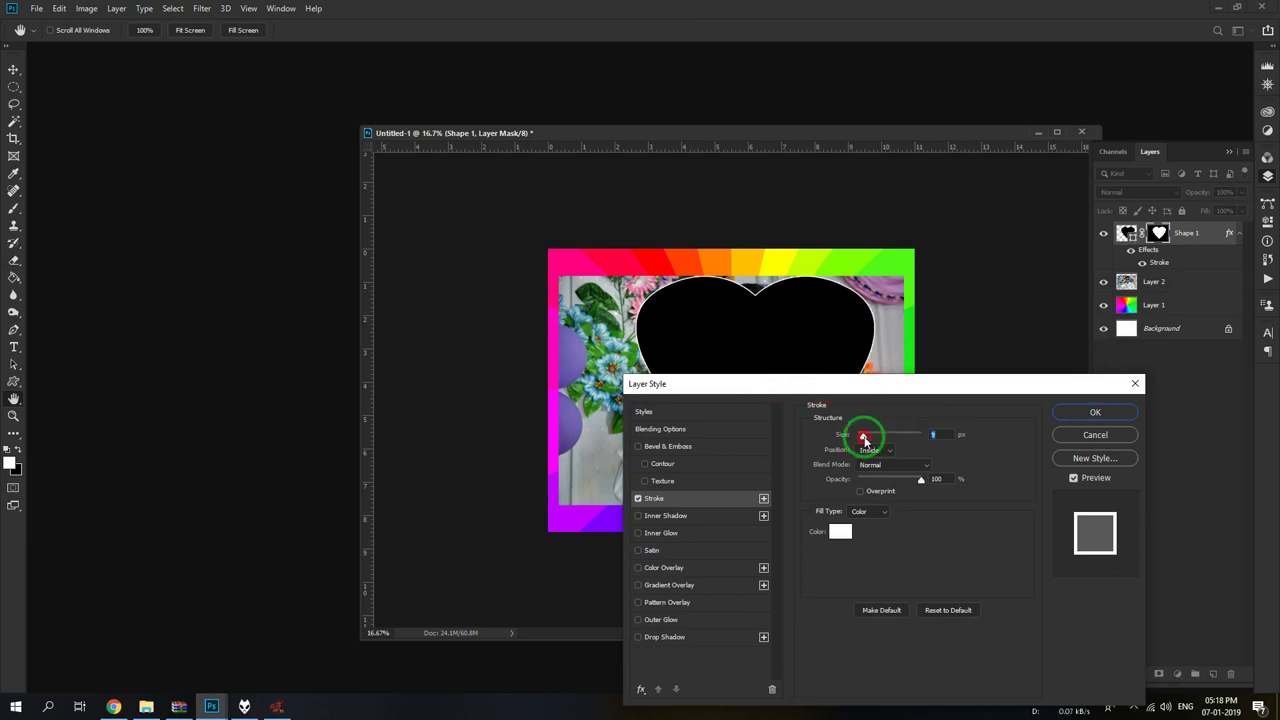
{"action": "left_click", "coordinate": [943, 432]}
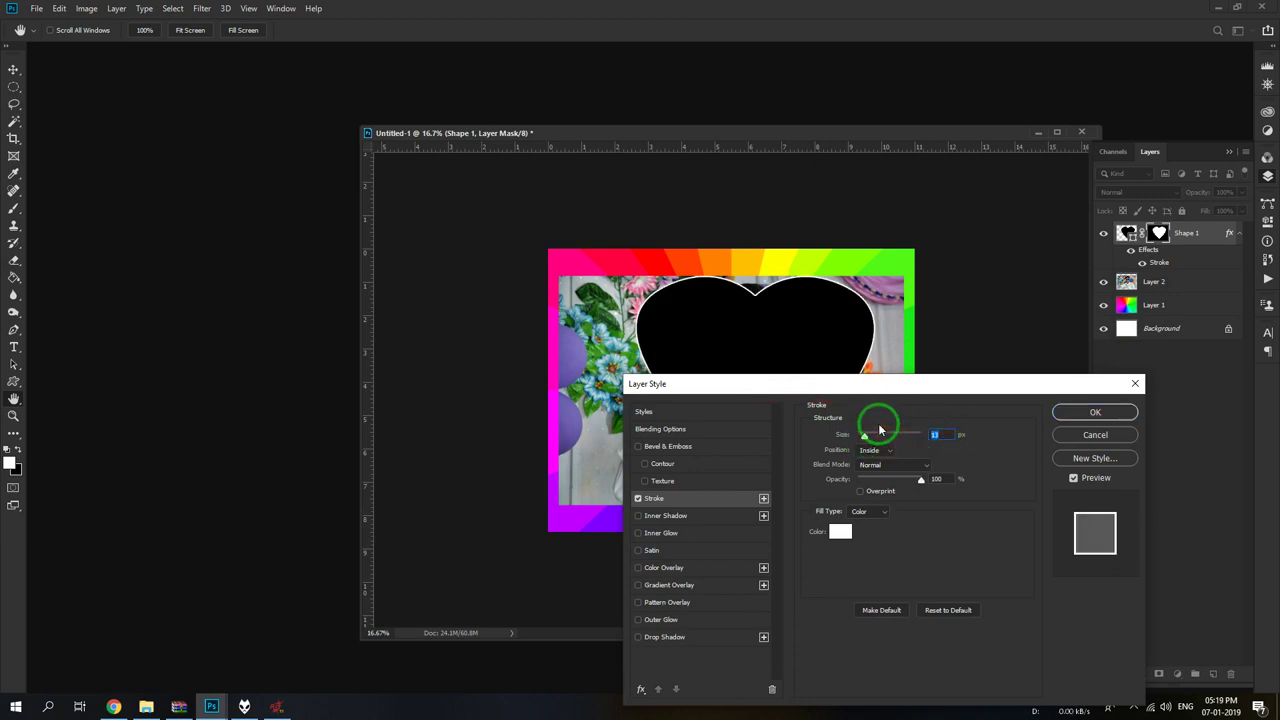
{"action": "left_click_drag", "start_coordinate": [880, 430], "coordinate": [640, 648]}
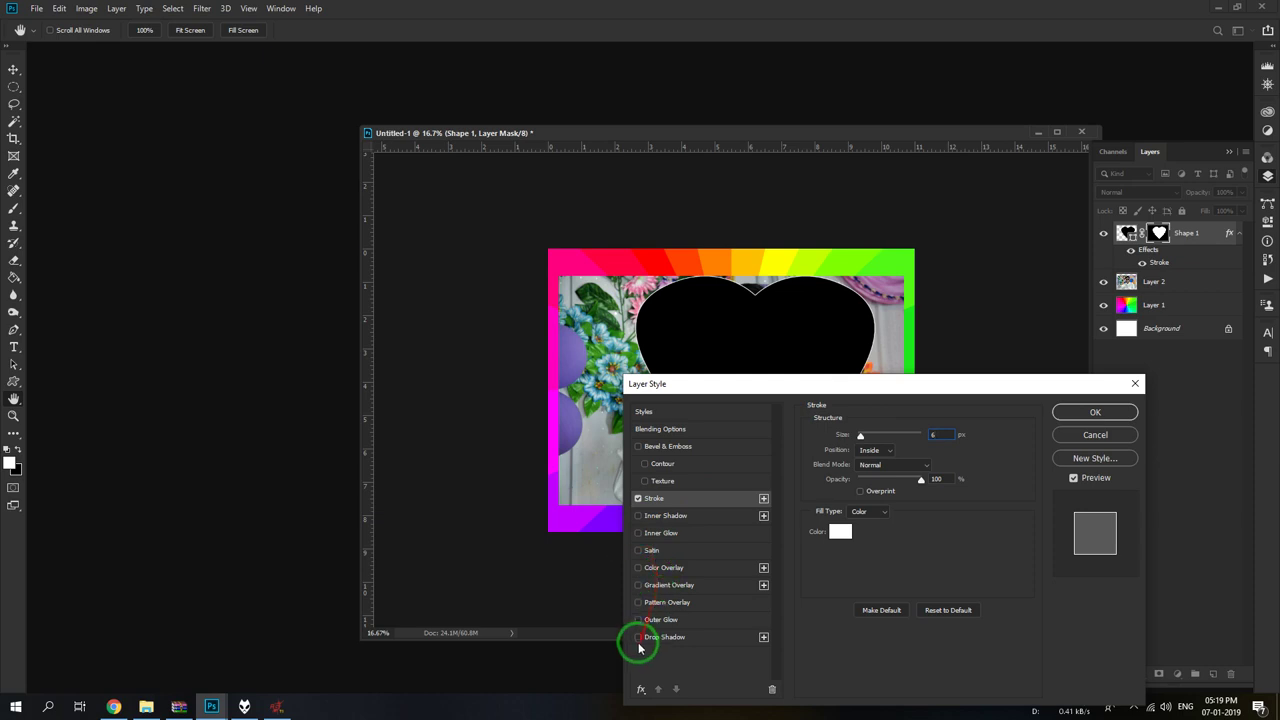
- Add a drop shadow with 10 px distance and 40 px size
{"action": "left_click", "coordinate": [664, 637]}
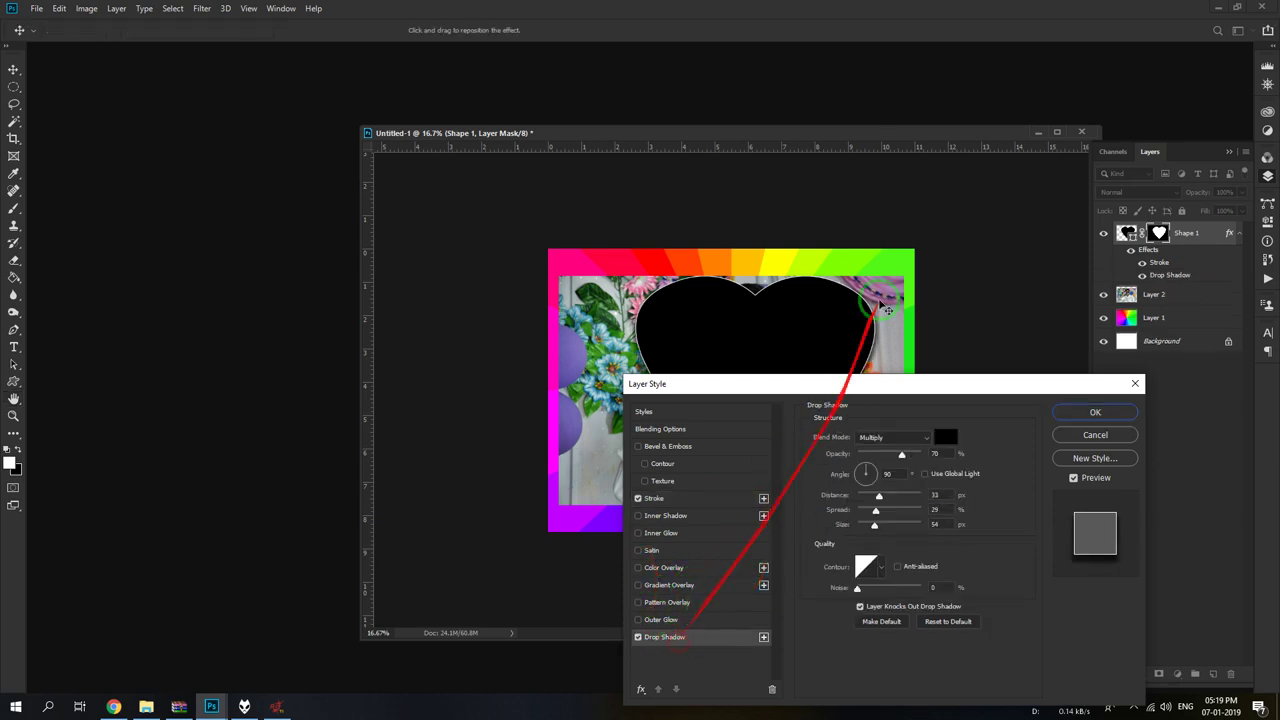
{"action": "left_click_drag", "start_coordinate": [825, 390], "coordinate": [372, 160]}
{"action": "mouse_move", "coordinate": [423, 295]}
{"action": "left_mouse_down"}
{"action": "mouse_move", "coordinate": [408, 296]}
{"action": "mouse_move", "coordinate": [411, 268]}
{"action": "left_mouse_up"}
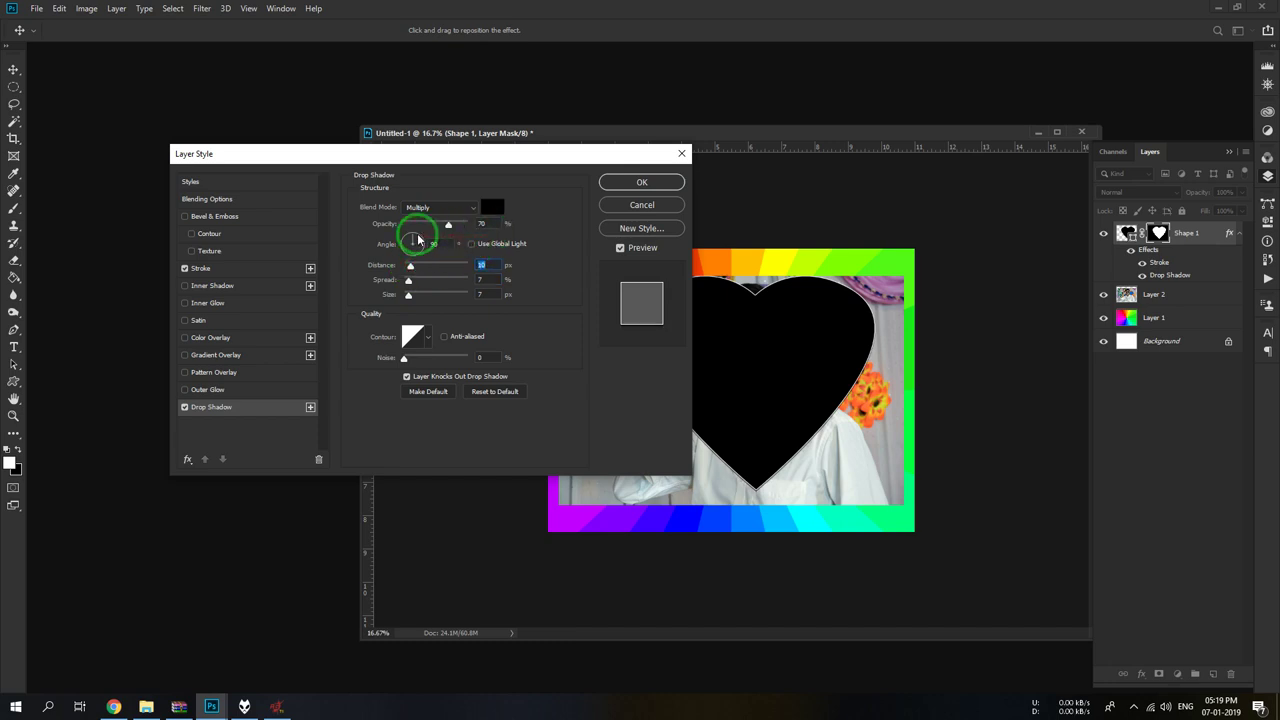
{"action": "left_click_drag", "start_coordinate": [408, 294], "coordinate": [414, 280]}
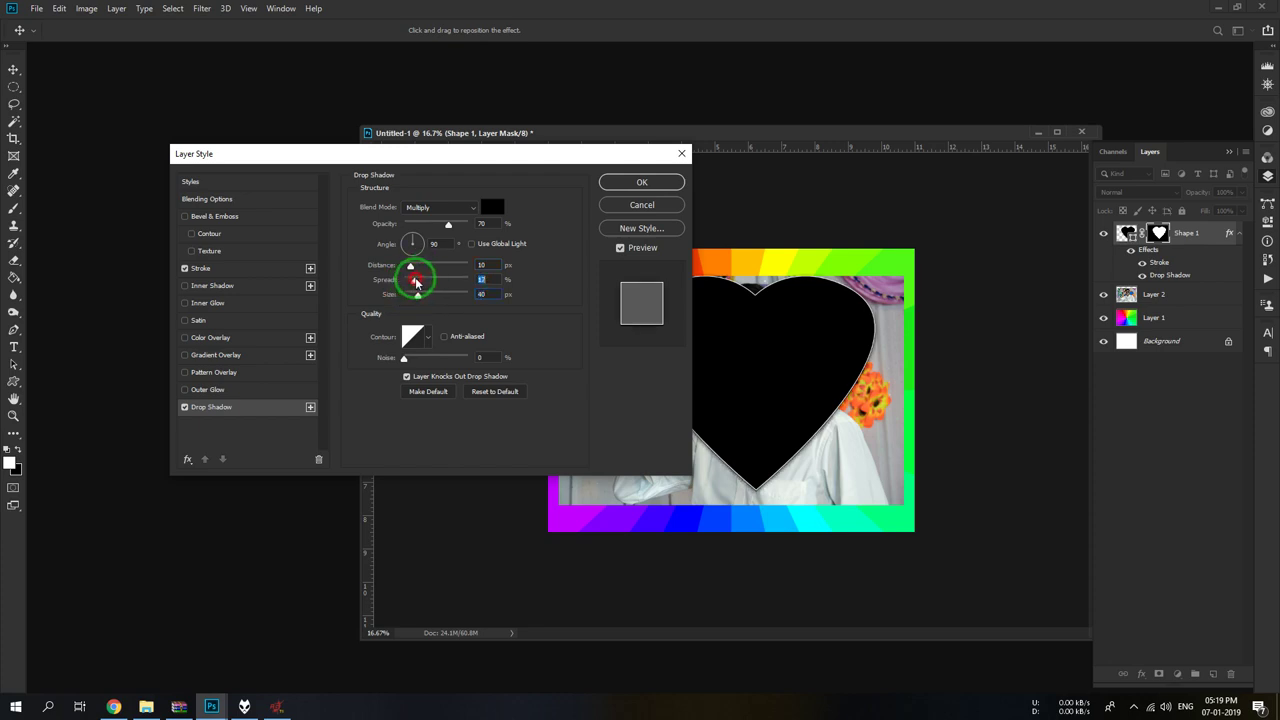
{"action": "left_click", "coordinate": [226, 198]}
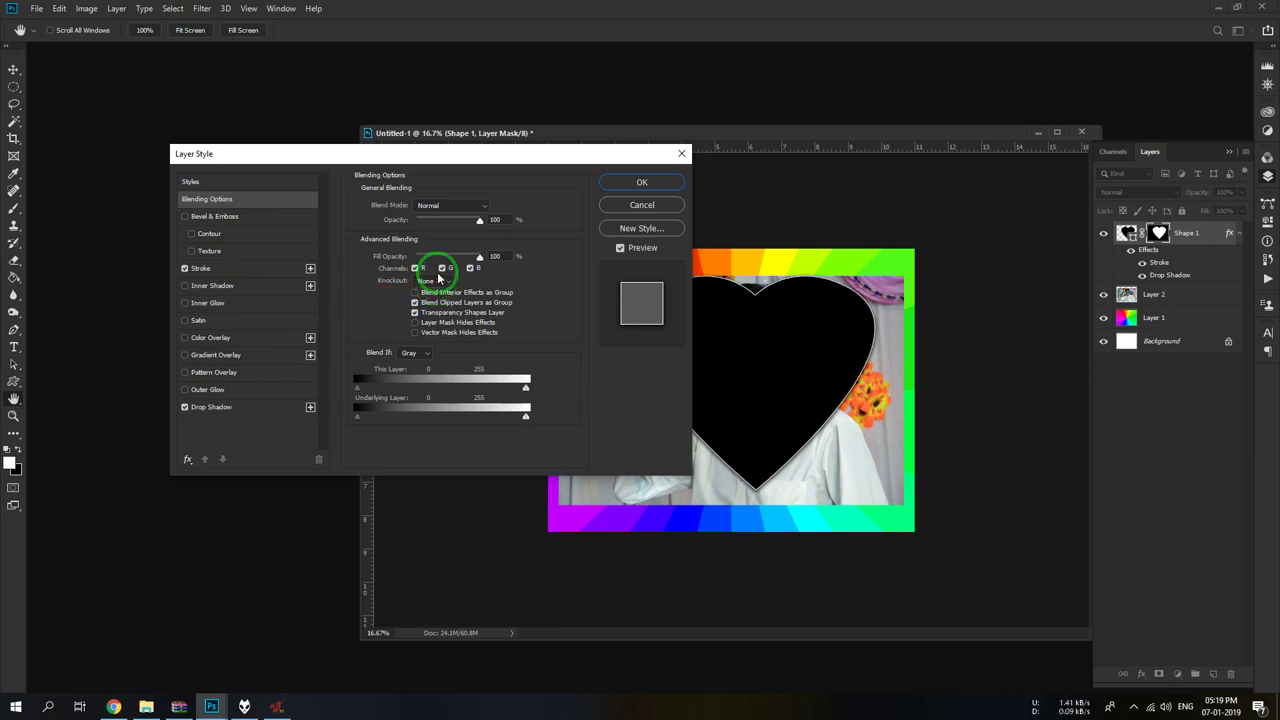
- Set the heart's Knockout to Deep and Fill Opacity to 0%, then apply
{"action": "left_click", "coordinate": [445, 283]}
{"action": "left_click", "coordinate": [435, 311]}
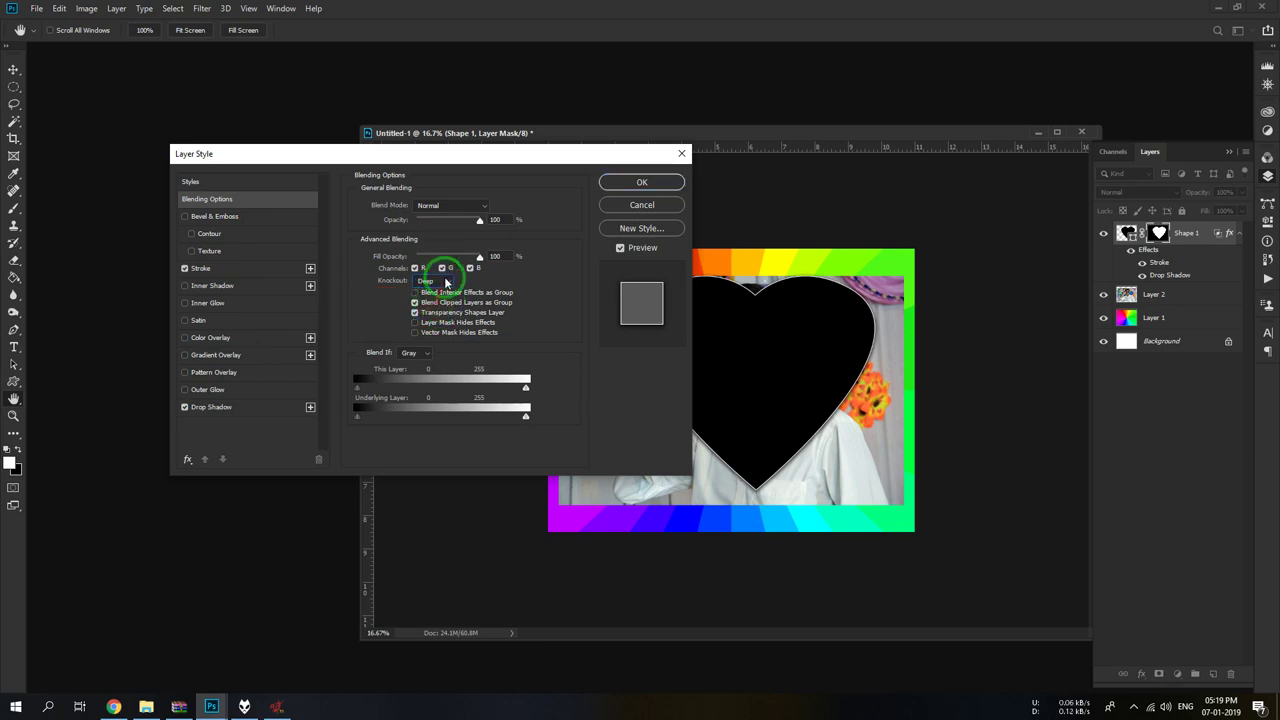
{"action": "left_click_drag", "start_coordinate": [464, 156], "coordinate": [471, 221]}
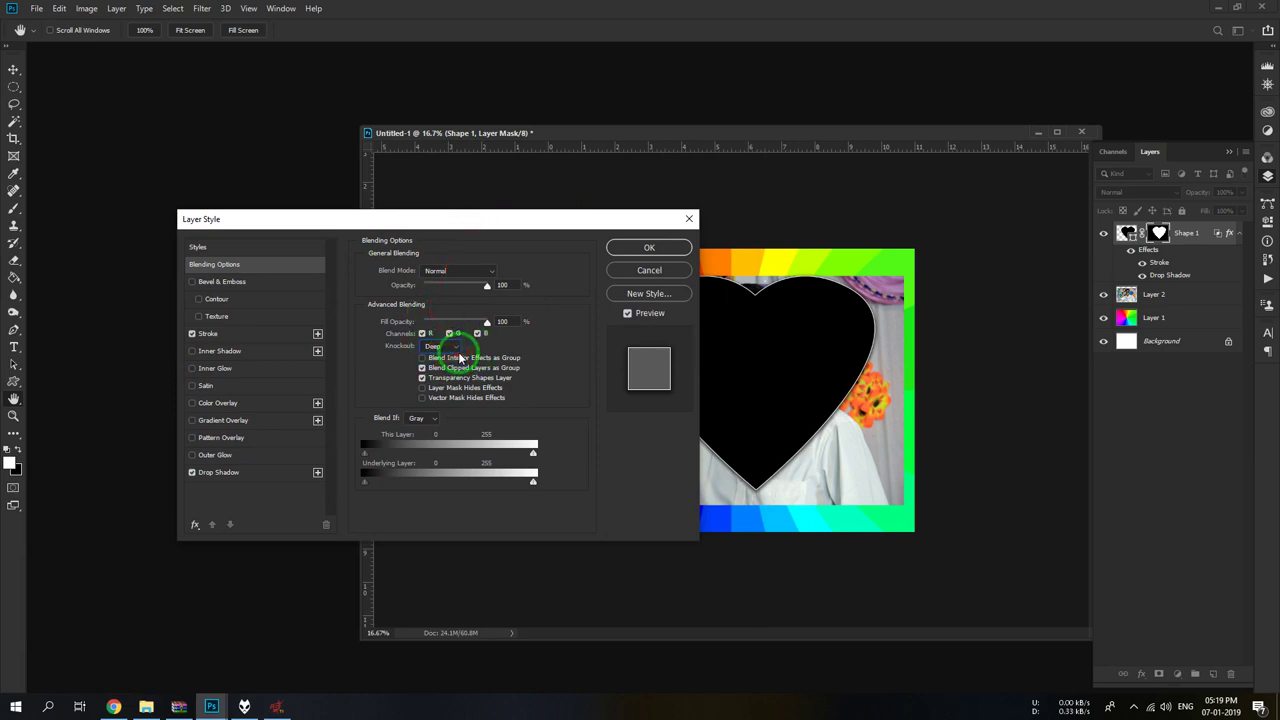
{"action": "left_click_drag", "start_coordinate": [486, 321], "coordinate": [408, 324]}
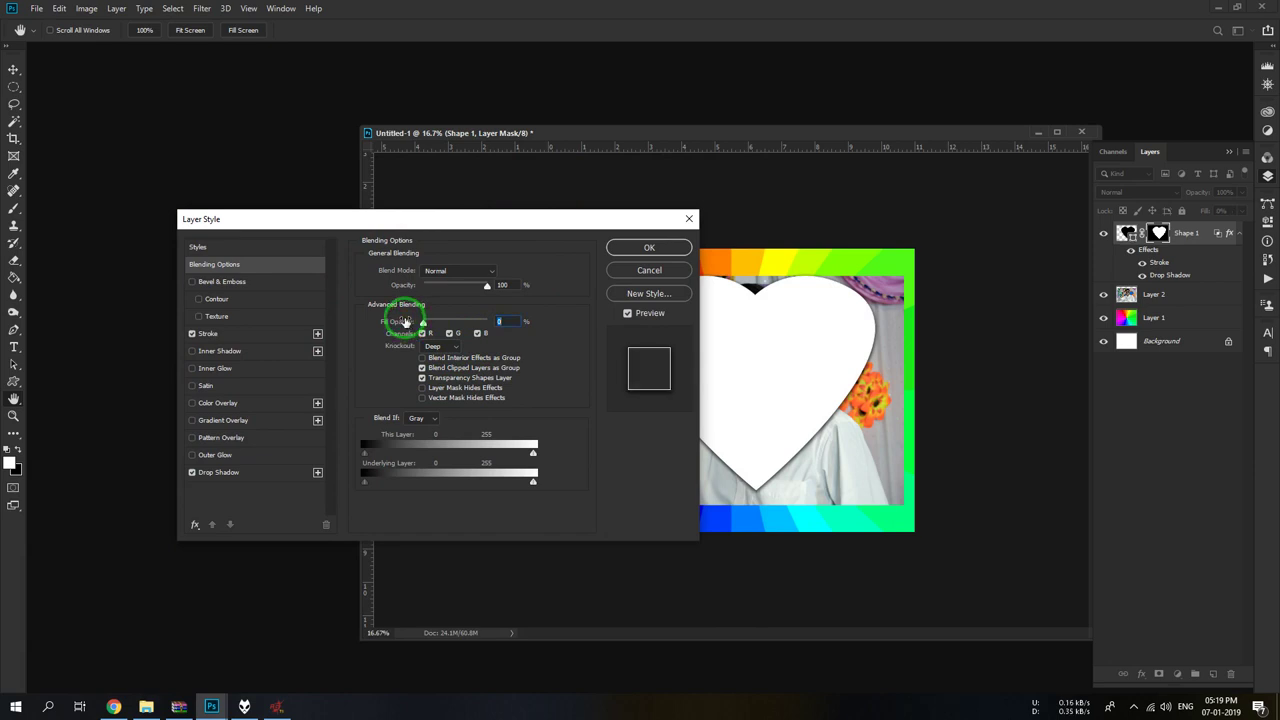
{"action": "left_click", "coordinate": [669, 249]}
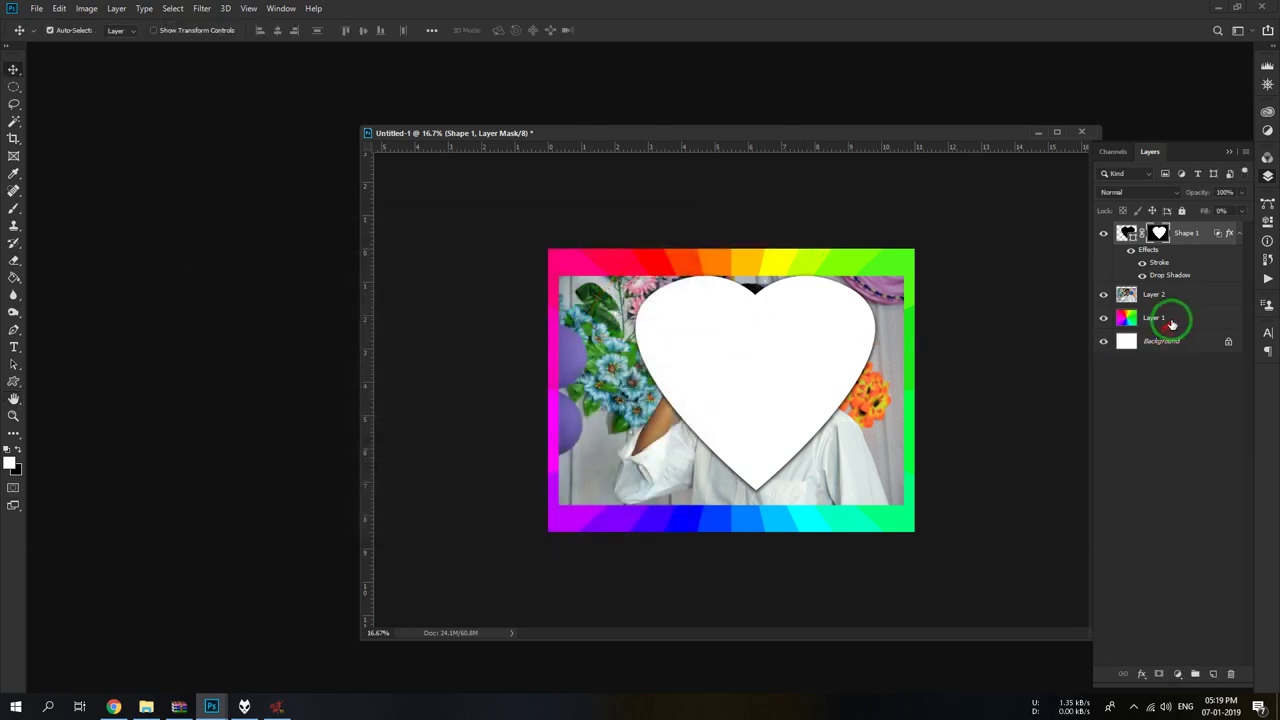
- Move Layer 2 below Layer 1, merge it into Background, and reposition the heart over the face
{"action": "left_click", "coordinate": [1160, 317]}
{"action": "left_click", "coordinate": [1162, 345], "text": "shift"}
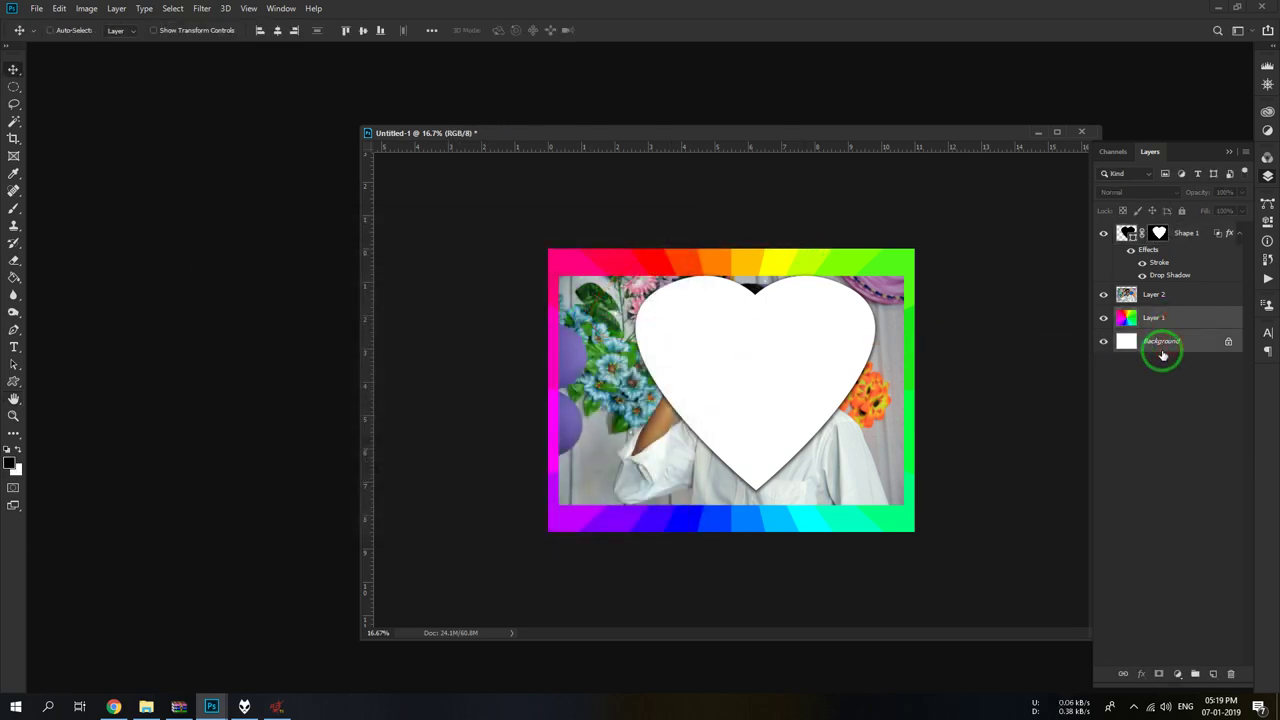
{"action": "key", "text": "ctrl+e"}
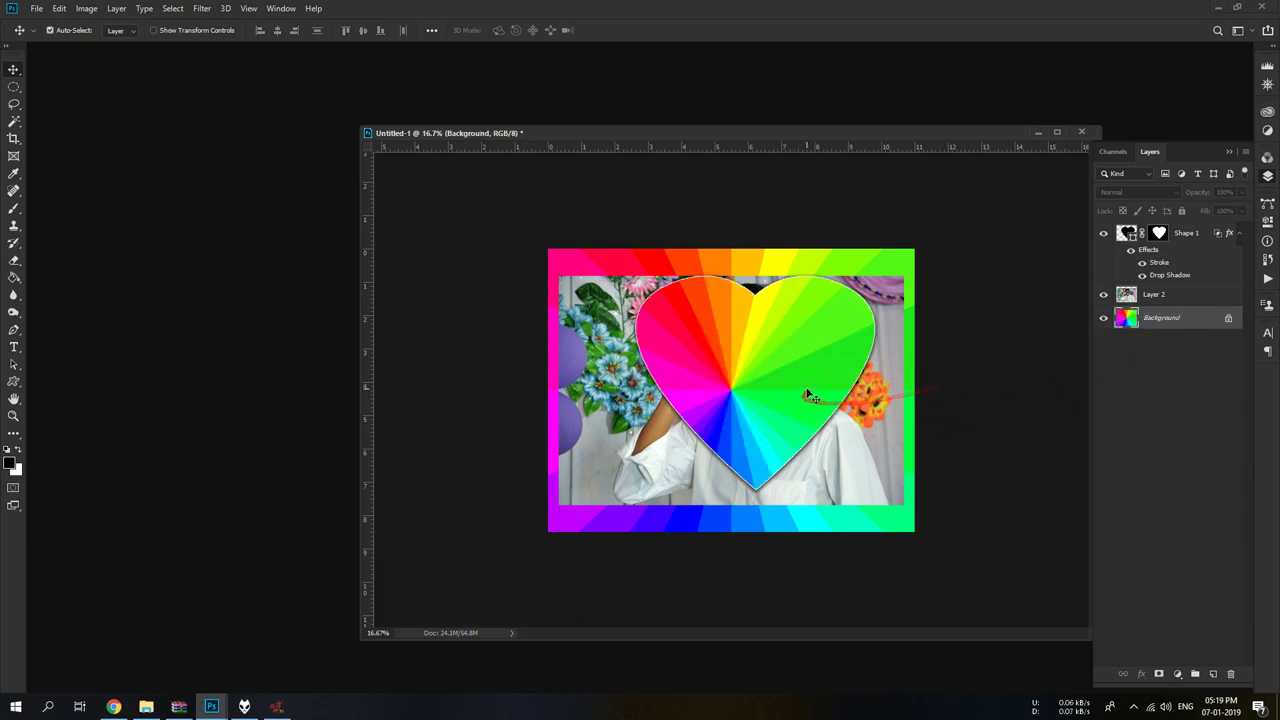
{"action": "key", "text": "ctrl+z"}
{"action": "left_click", "coordinate": [1160, 318]}
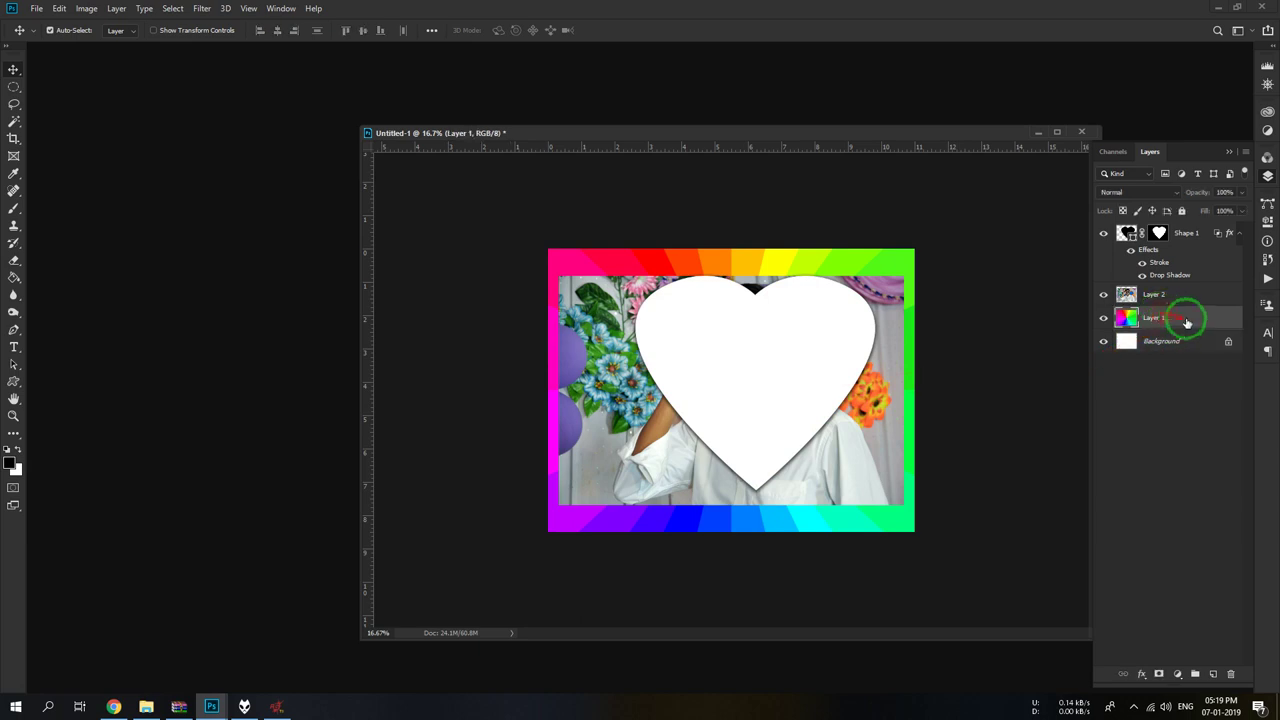
{"action": "left_click_drag", "start_coordinate": [1175, 296], "coordinate": [1165, 328]}
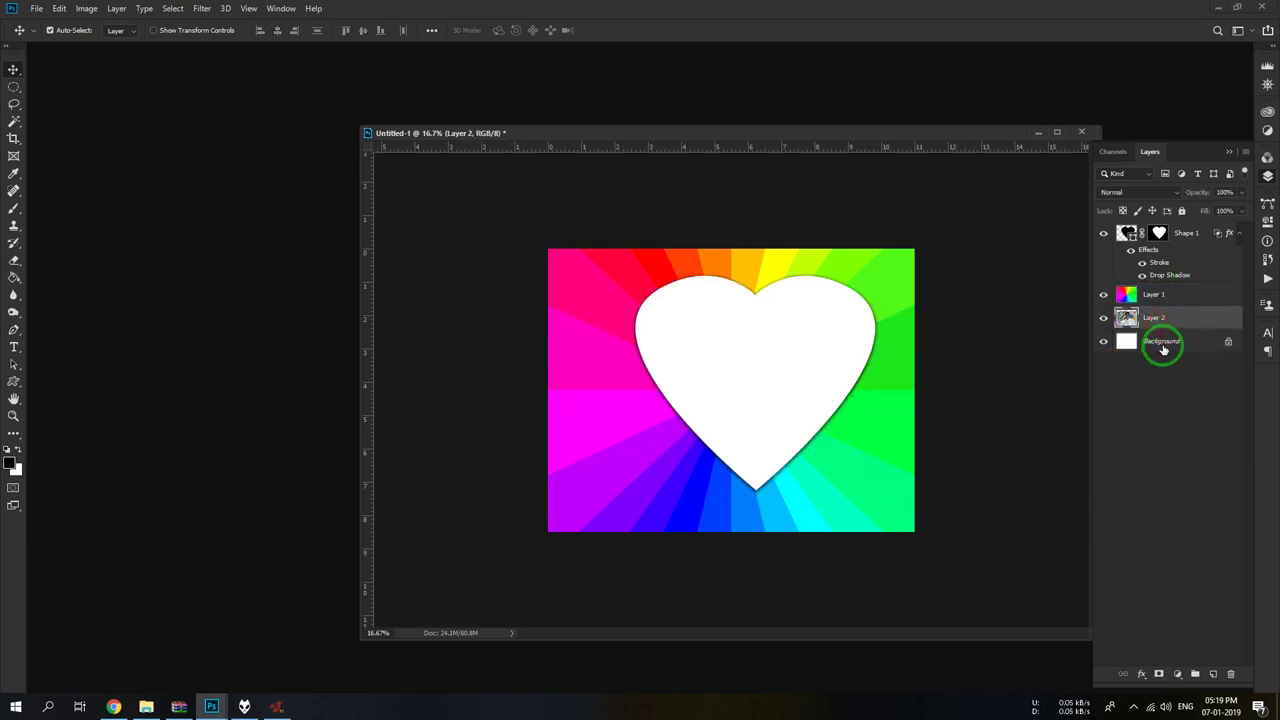
{"action": "key", "text": "ctrl+e"}
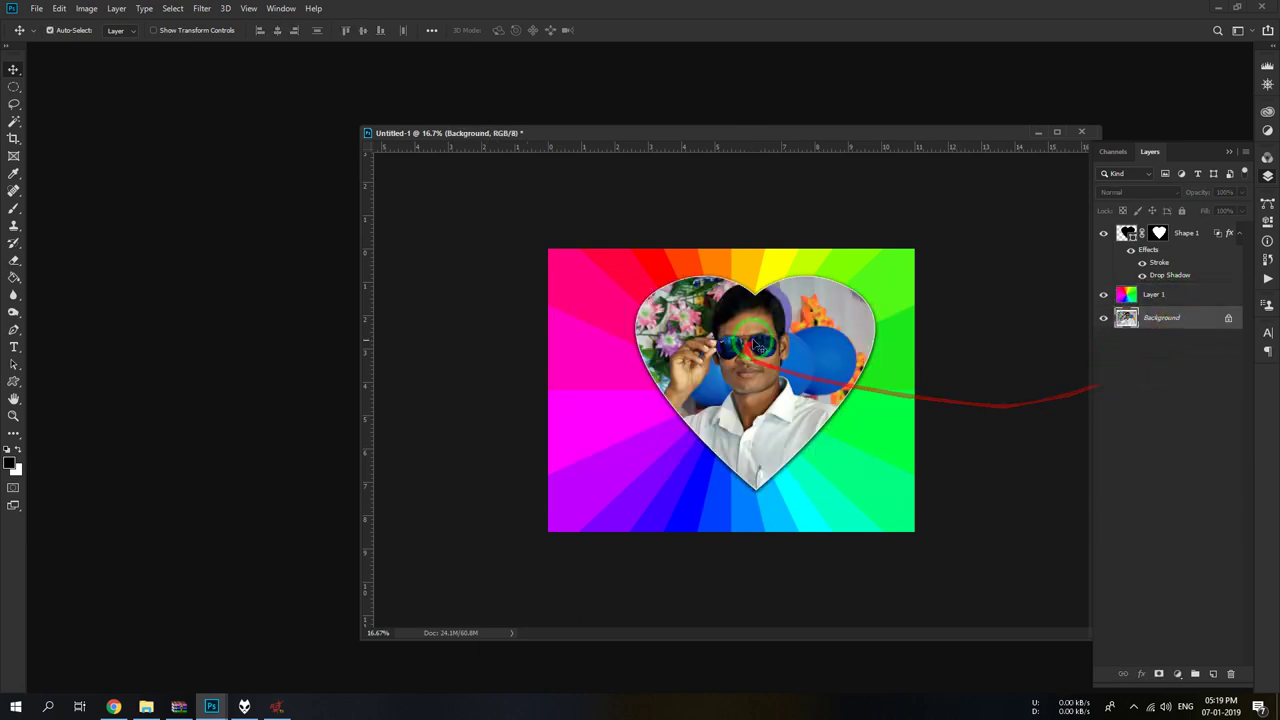
{"action": "mouse_move", "coordinate": [757, 352]}
{"action": "left_mouse_down"}
{"action": "mouse_move", "coordinate": [720, 400]}
{"action": "mouse_move", "coordinate": [755, 347]}
{"action": "mouse_move", "coordinate": [735, 347]}
{"action": "mouse_move", "coordinate": [783, 400]}
{"action": "left_mouse_up"}
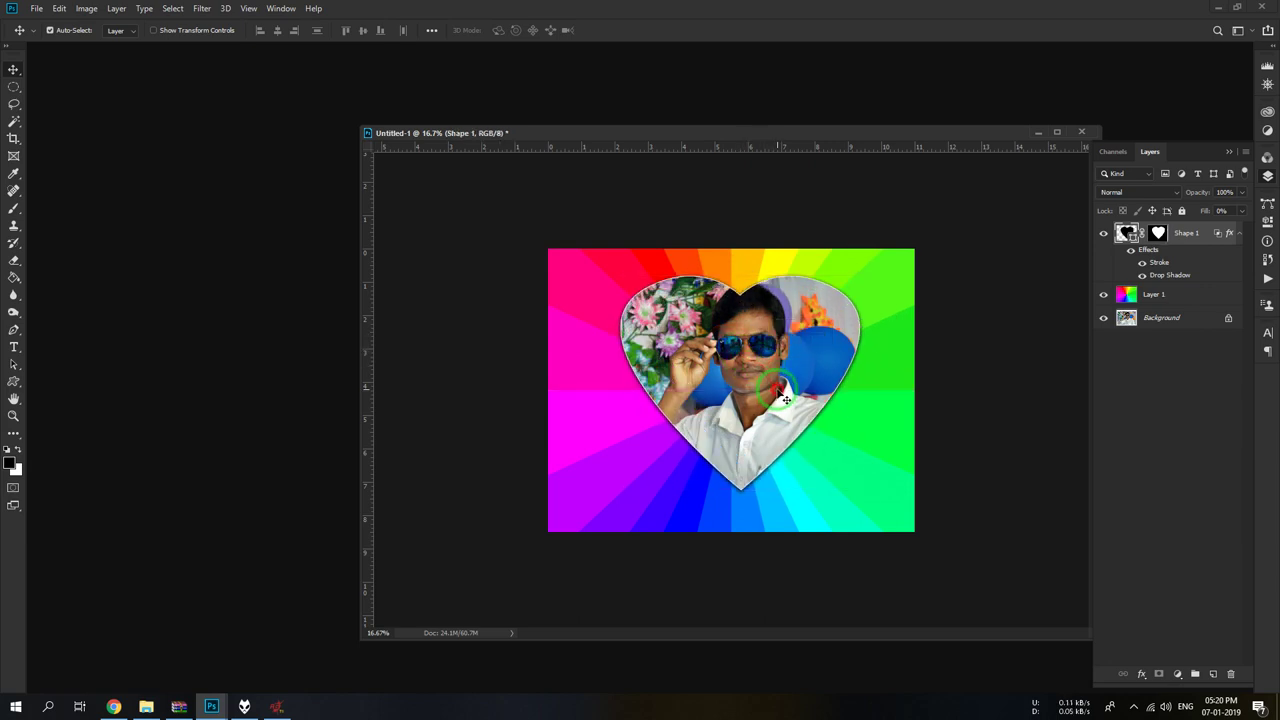
- Reselect Shape 1, open its Drop Shadow settings and set distance to 33 px
{"action": "left_click", "coordinate": [1175, 265]}
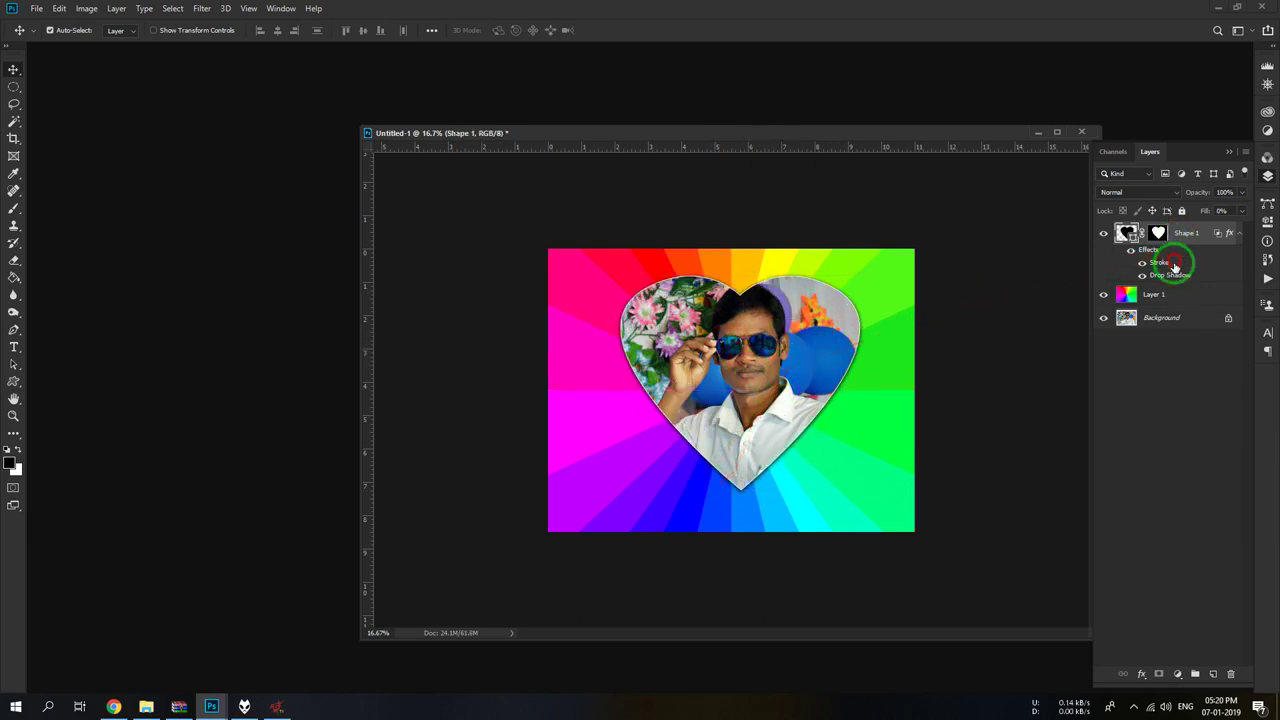
{"action": "left_click", "coordinate": [1172, 455]}
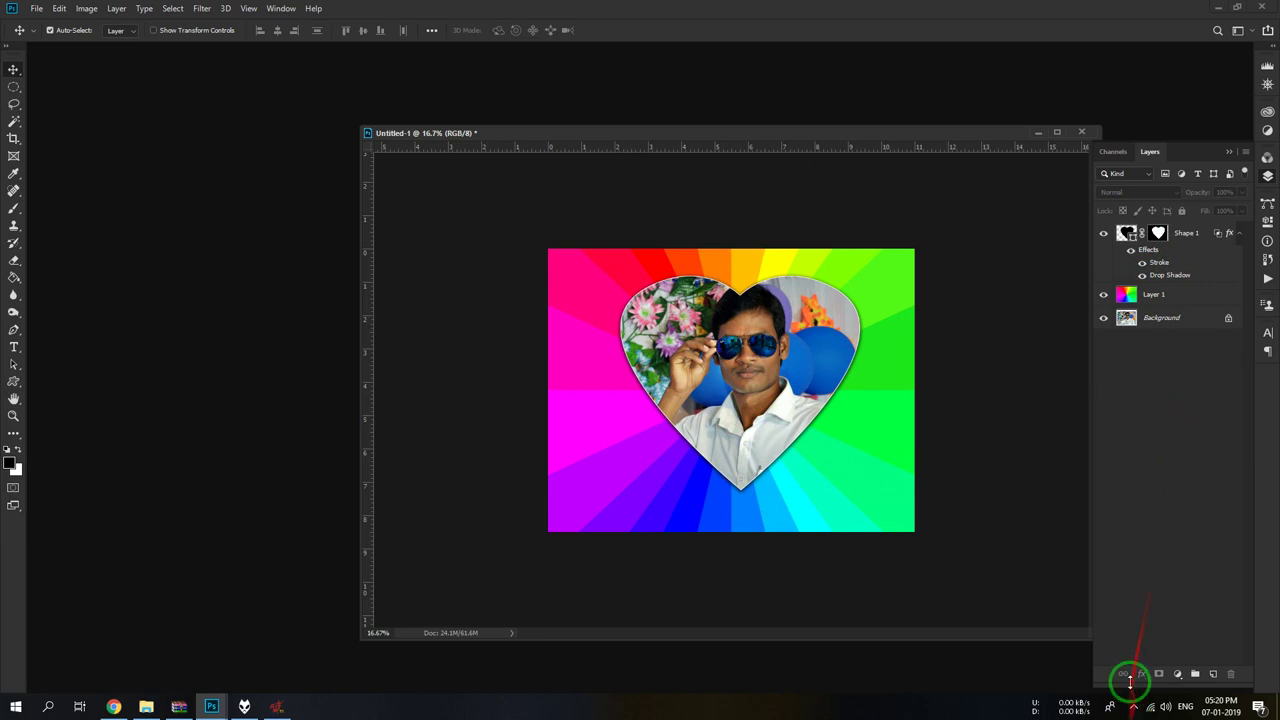
{"action": "left_click", "coordinate": [1168, 268]}
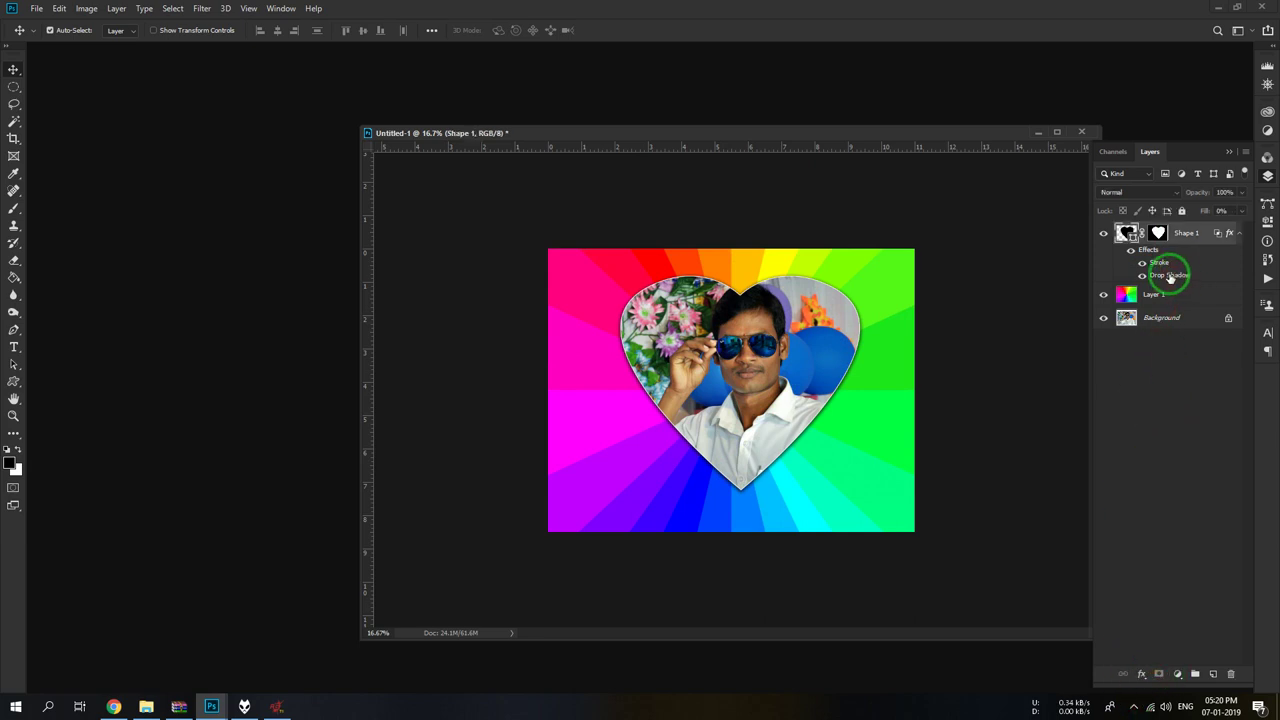
{"action": "left_click", "coordinate": [1141, 673]}
{"action": "left_click", "coordinate": [1160, 651]}
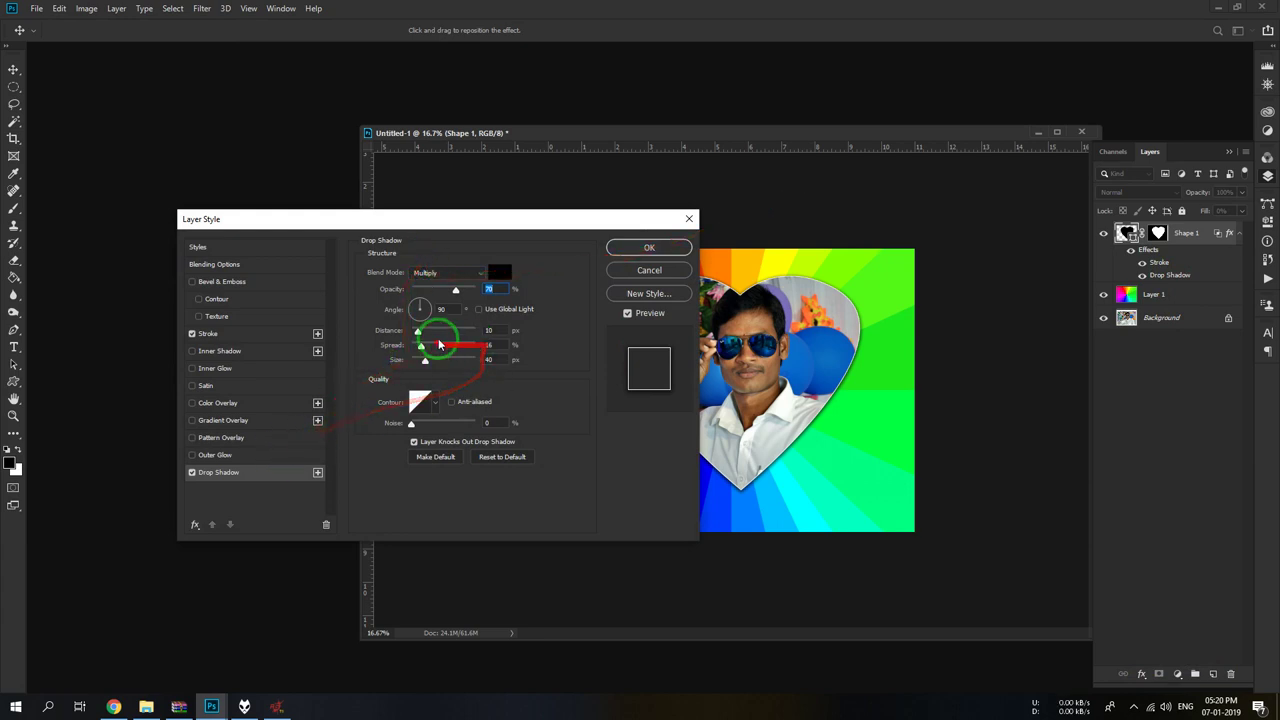
{"action": "left_click_drag", "start_coordinate": [426, 332], "coordinate": [433, 334]}
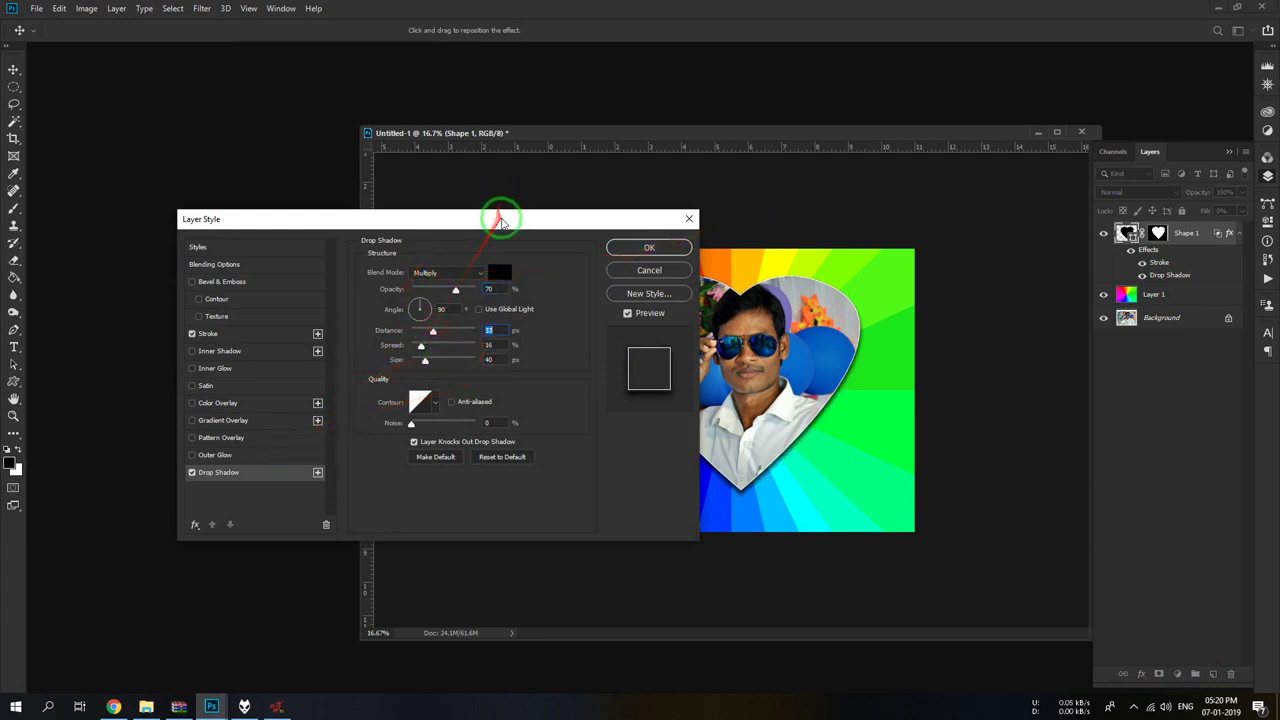
{"action": "left_click_drag", "start_coordinate": [502, 219], "coordinate": [360, 172]}
- Set the shadow to 111 px size, 40% opacity, 6% spread and 162° angle, then apply
{"action": "mouse_move", "coordinate": [283, 313]}
{"action": "left_mouse_down"}
{"action": "mouse_move", "coordinate": [302, 316]}
{"action": "mouse_move", "coordinate": [288, 300]}
{"action": "left_mouse_up"}
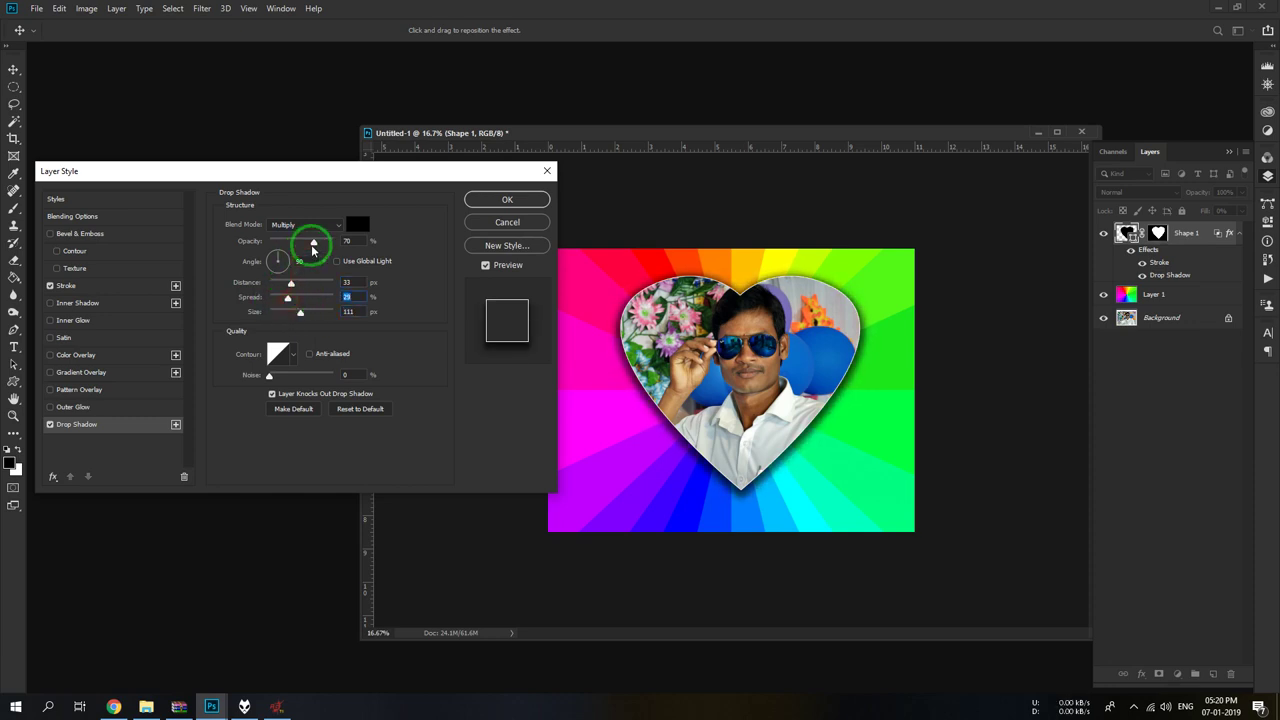
{"action": "mouse_move", "coordinate": [313, 242]}
{"action": "left_mouse_down"}
{"action": "mouse_move", "coordinate": [336, 246]}
{"action": "mouse_move", "coordinate": [294, 244]}
{"action": "left_mouse_up"}
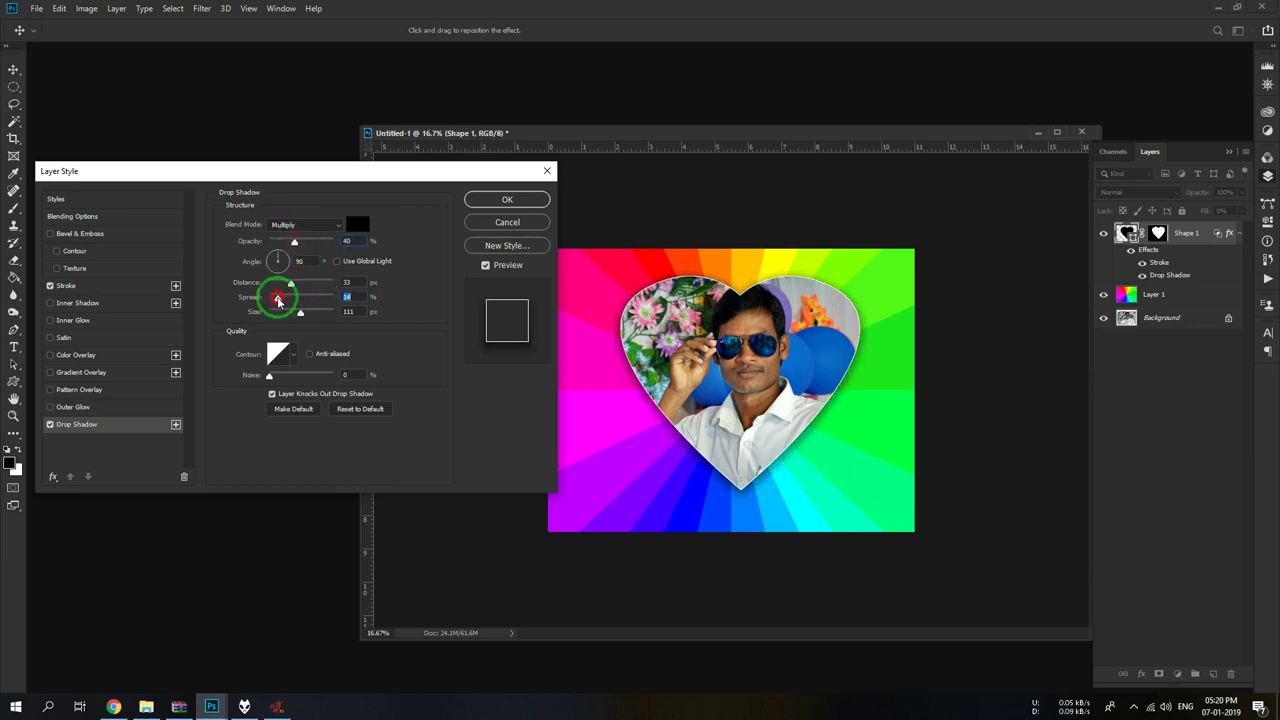
{"action": "left_click_drag", "start_coordinate": [288, 302], "coordinate": [273, 298]}
{"action": "left_click", "coordinate": [337, 260]}
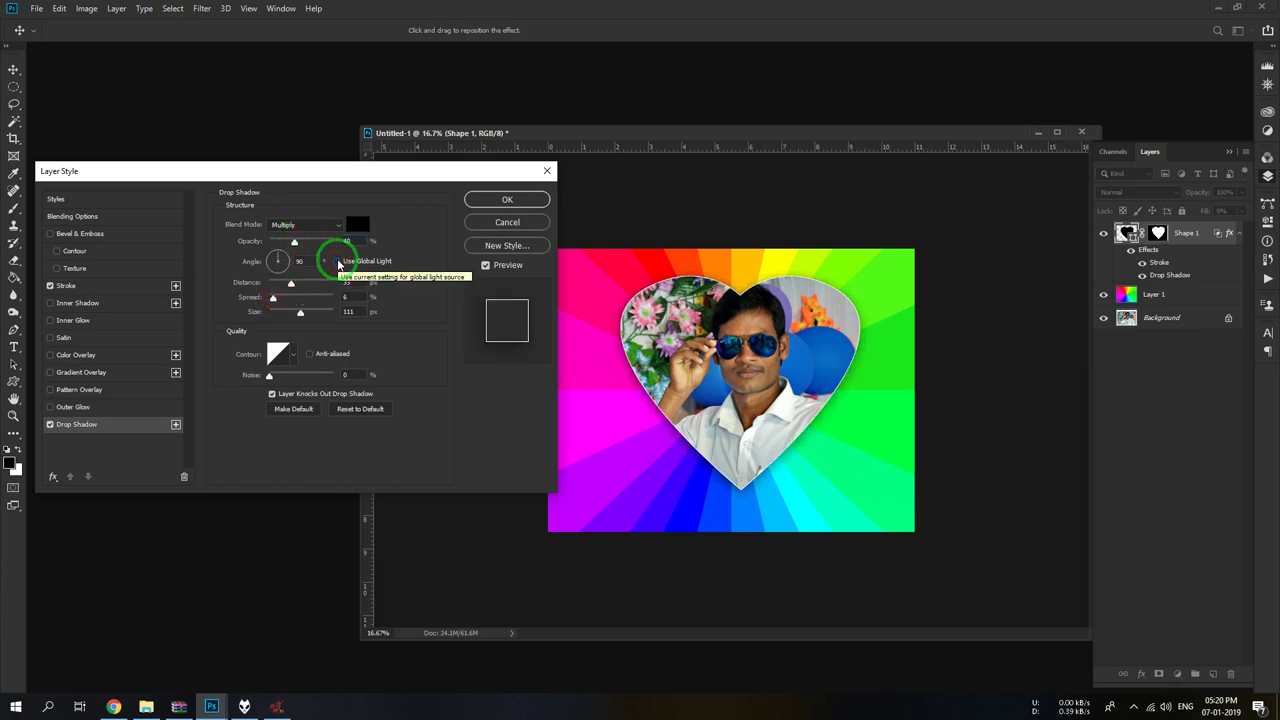
{"action": "left_click_drag", "start_coordinate": [304, 257], "coordinate": [288, 263]}
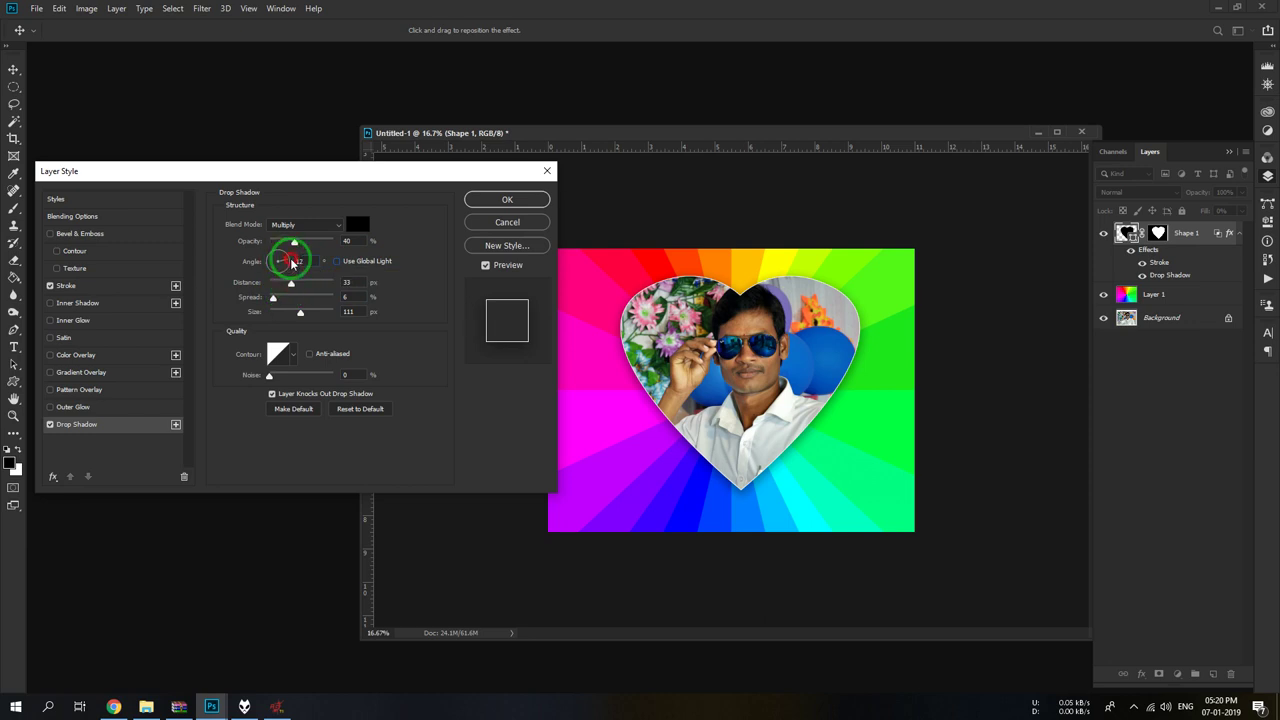
{"action": "left_click_drag", "start_coordinate": [288, 263], "coordinate": [268, 258]}
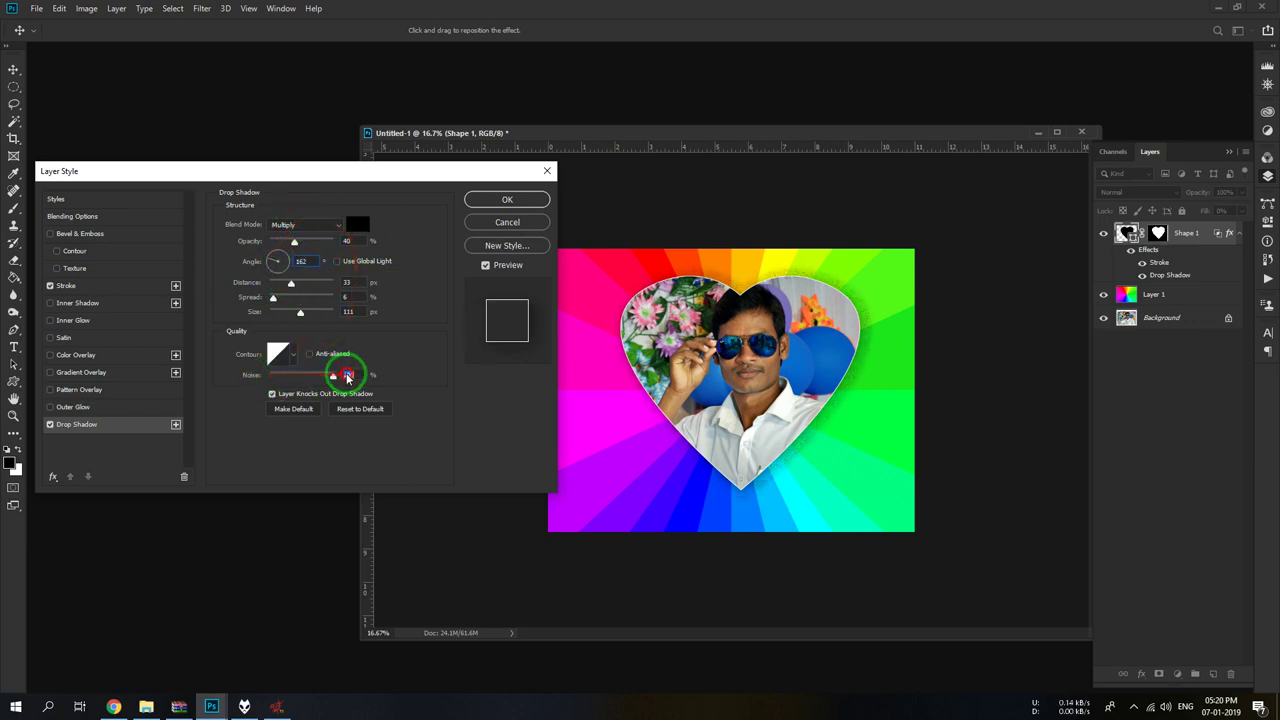
{"action": "left_click", "coordinate": [270, 375]}
{"action": "left_click", "coordinate": [515, 199]}
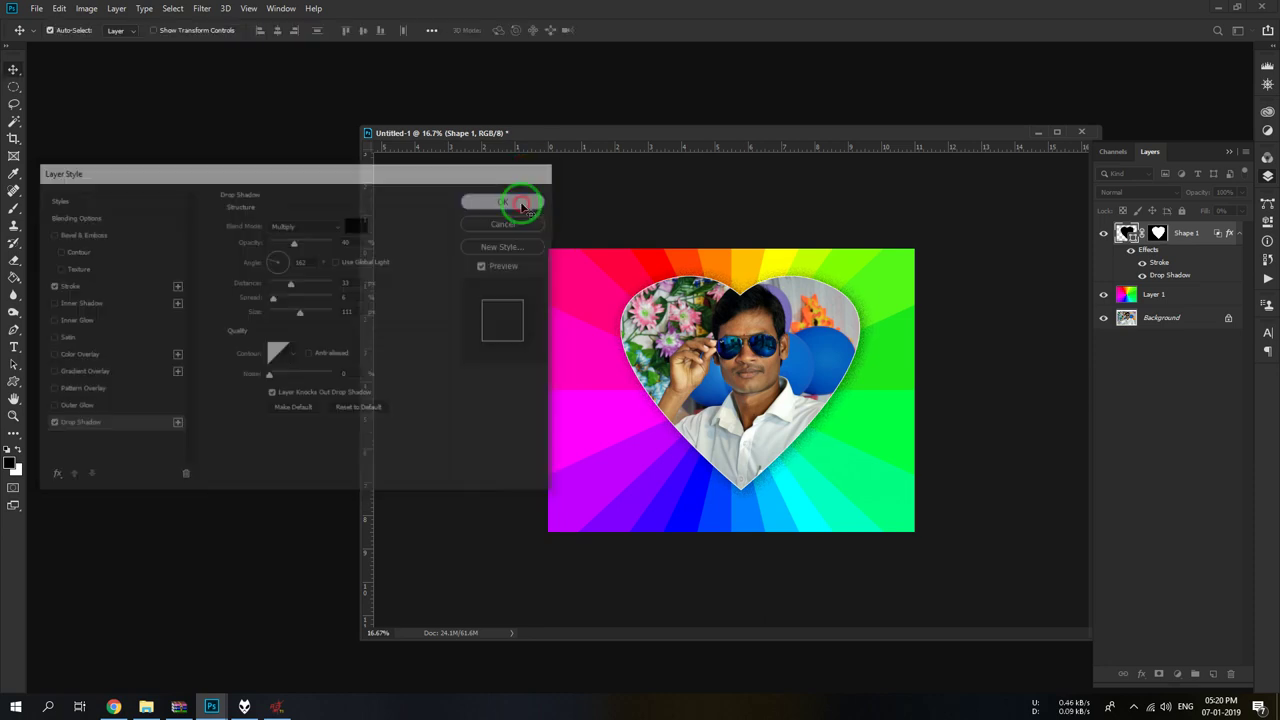
- Reposition the heart slightly lower and to the left over the portrait
{"action": "mouse_move", "coordinate": [740, 388]}
{"action": "left_mouse_down"}
{"action": "mouse_move", "coordinate": [745, 402]}
{"action": "mouse_move", "coordinate": [775, 350]}
{"action": "mouse_move", "coordinate": [745, 372]}
{"action": "left_mouse_up"}
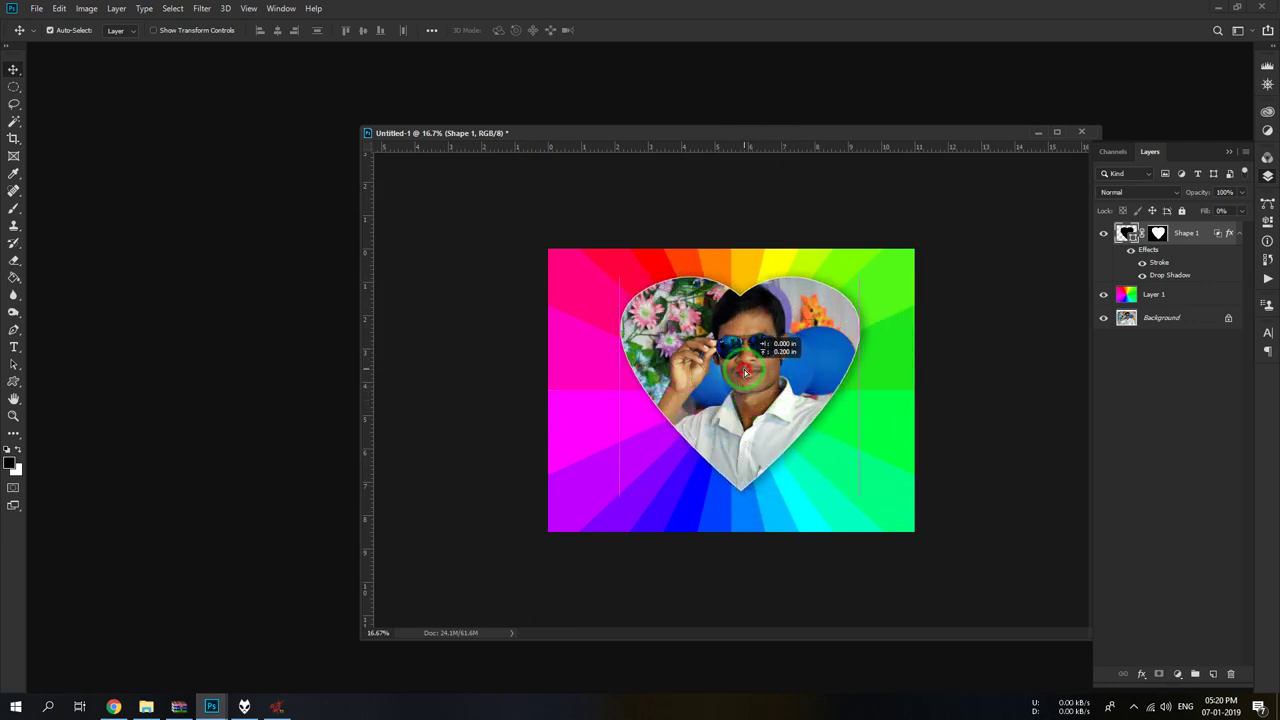
{"action": "left_click_drag", "start_coordinate": [745, 372], "coordinate": [758, 390]}
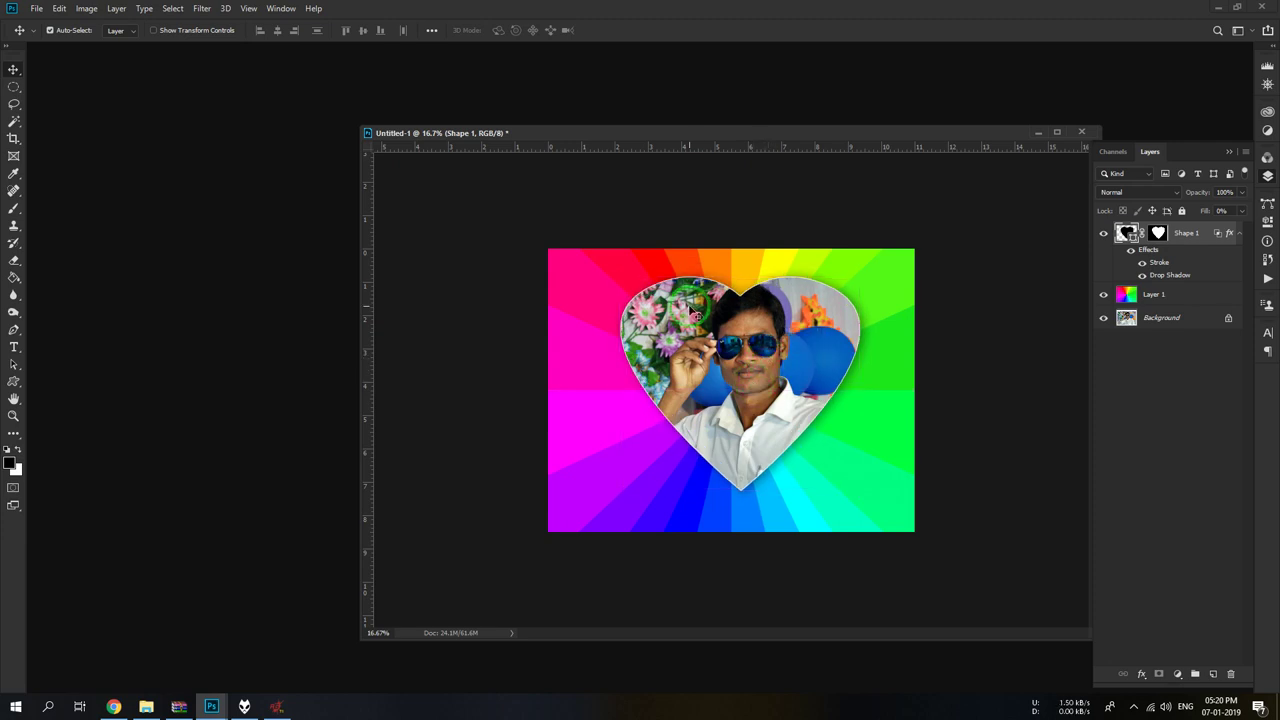
{"action": "left_click_drag", "start_coordinate": [757, 357], "coordinate": [737, 415]}
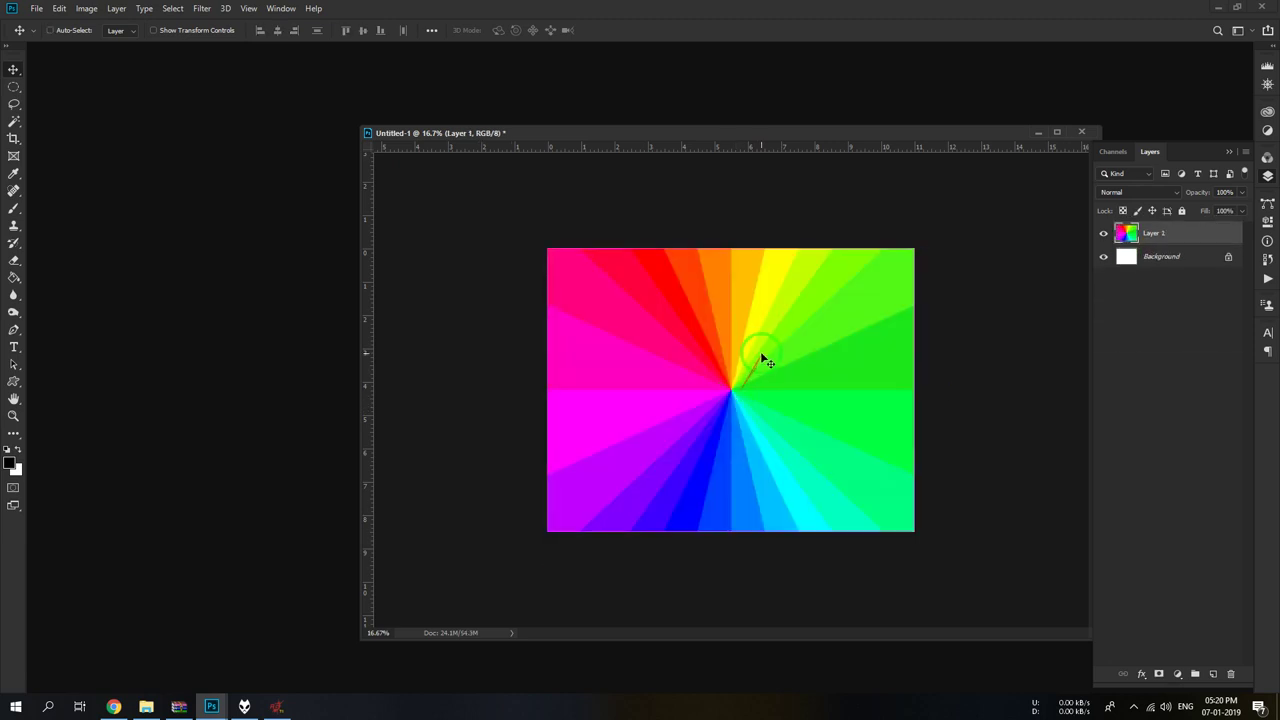
- Step back and forward through history to restore the portrait as Layer 2
{"action": "key", "text": "ctrl+z"}
{"action": "left_click", "coordinate": [52, 30]}
{"action": "left_click", "coordinate": [60, 9]}
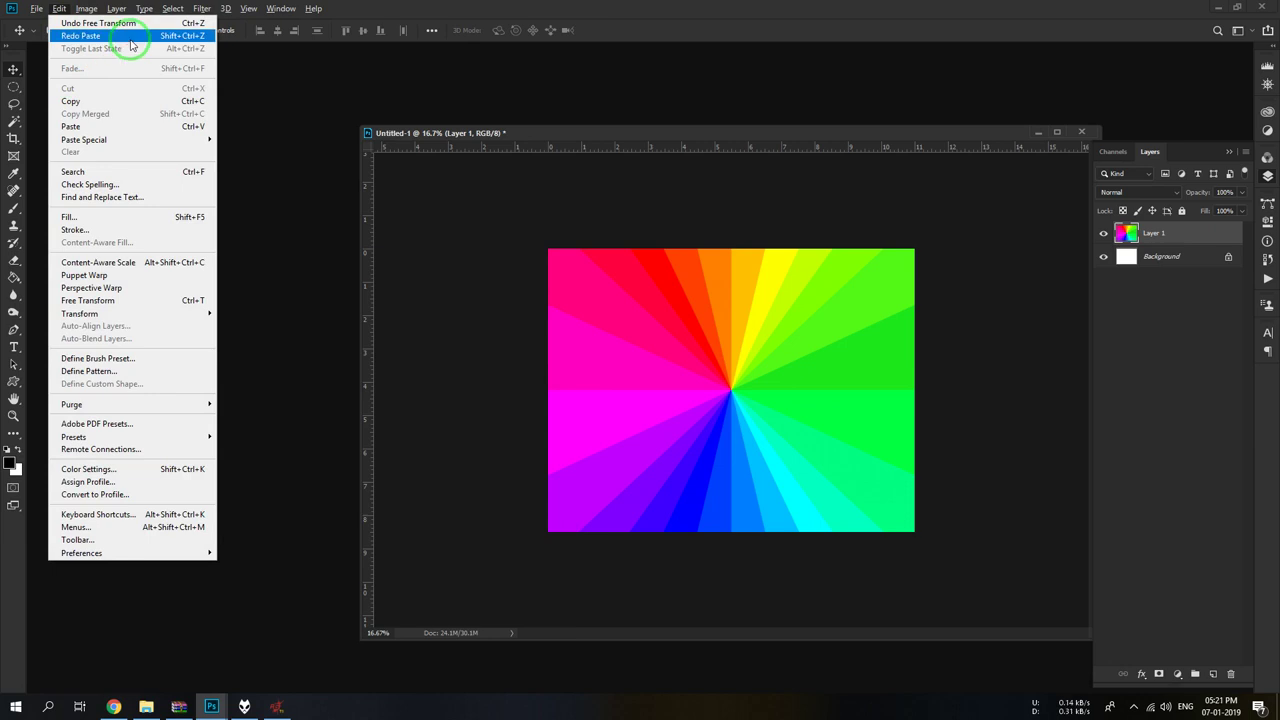
{"action": "left_click", "coordinate": [265, 122]}
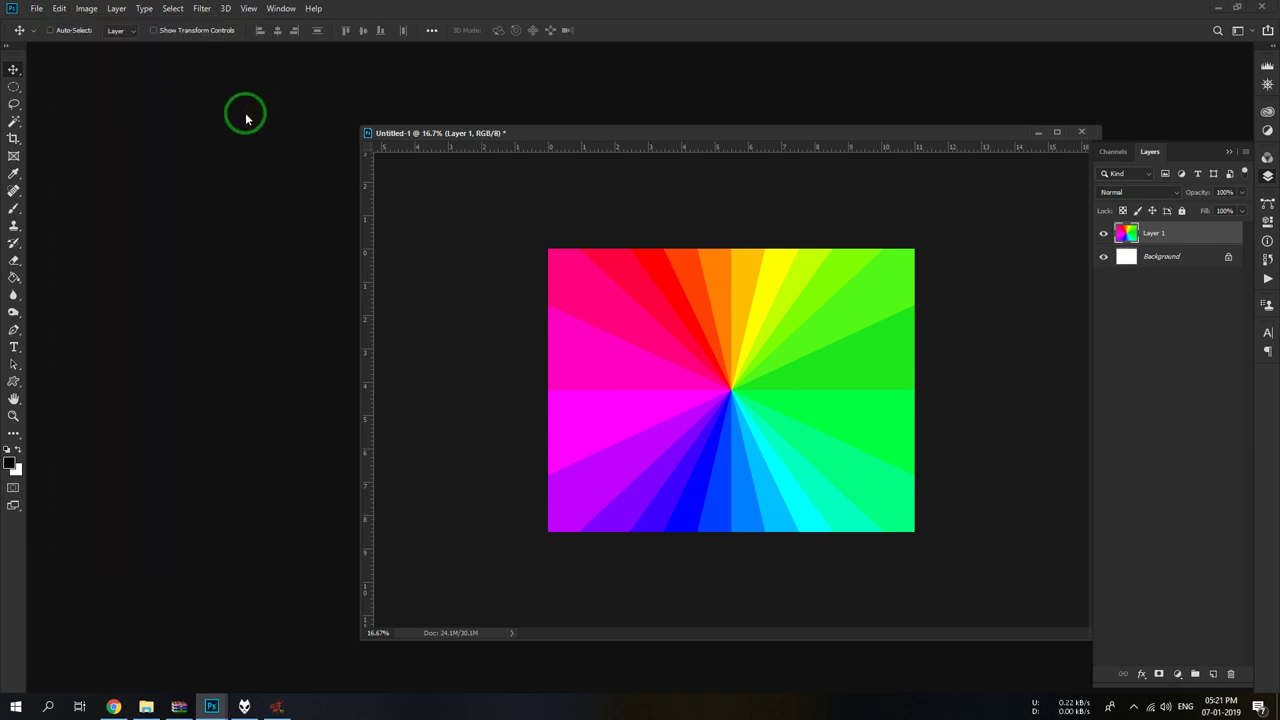
{"action": "key", "text": "ctrl+shift+z"}
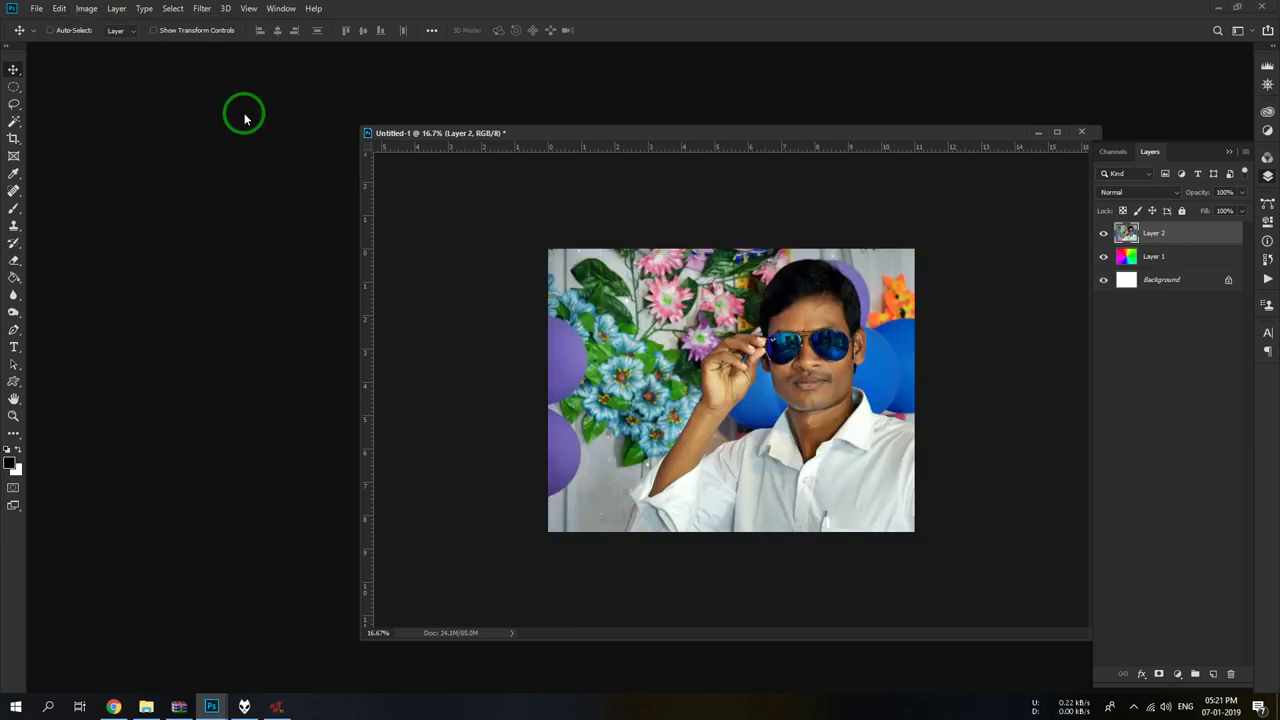
{"action": "key", "text": "ctrl+shift+z"}
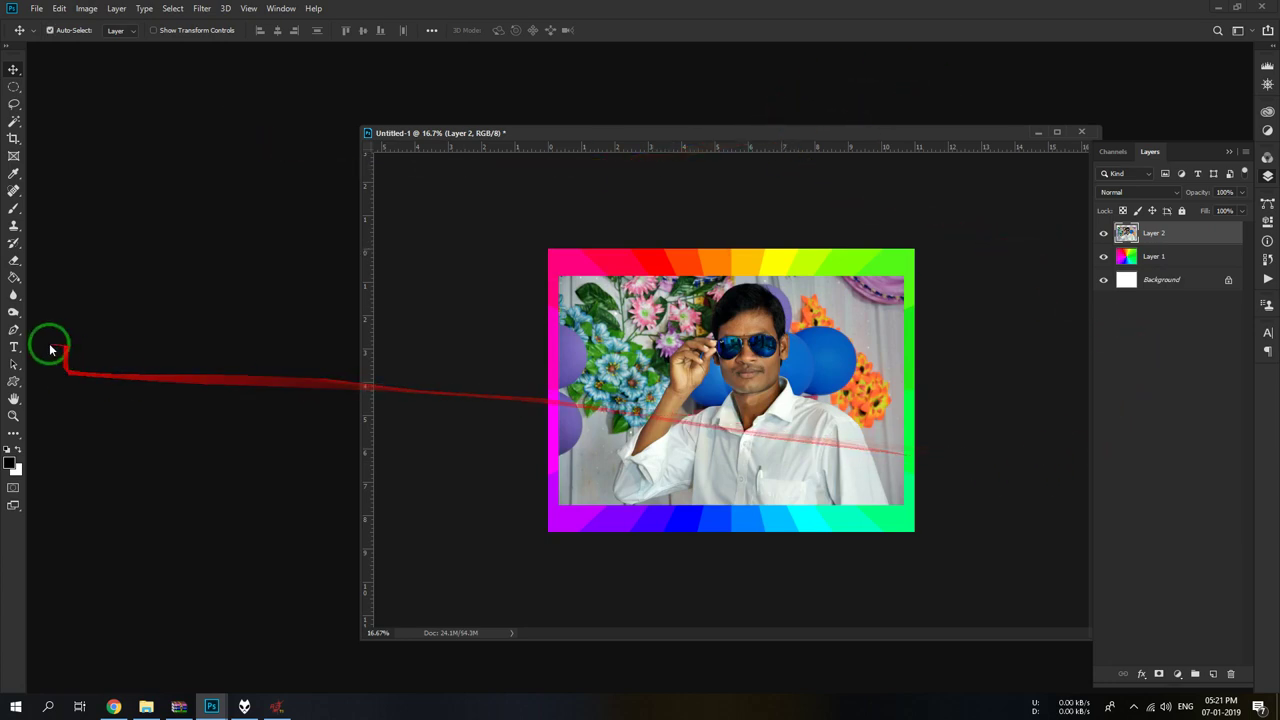
- With the Rectangle Tool chosen, move portrait Layer 2 below rainbow Layer 1
{"action": "right_click", "coordinate": [13, 390]}
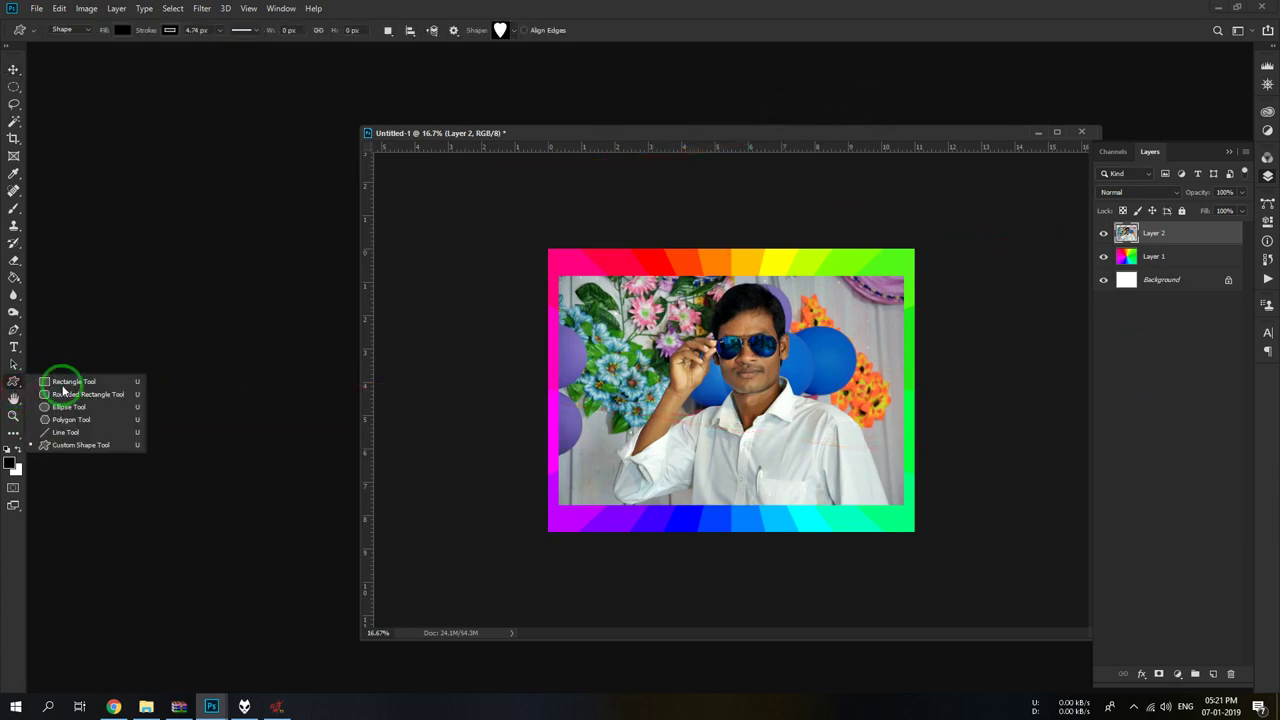
{"action": "left_click", "coordinate": [60, 382]}
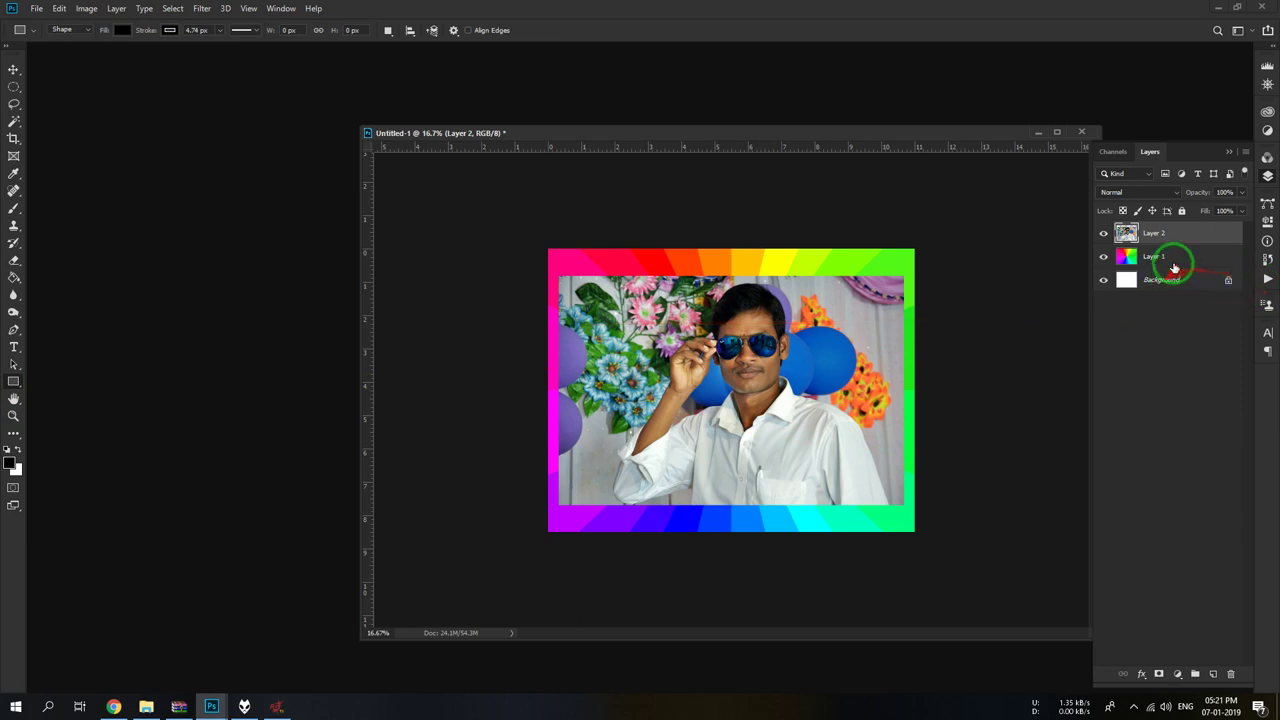
{"action": "left_click", "coordinate": [1171, 300]}
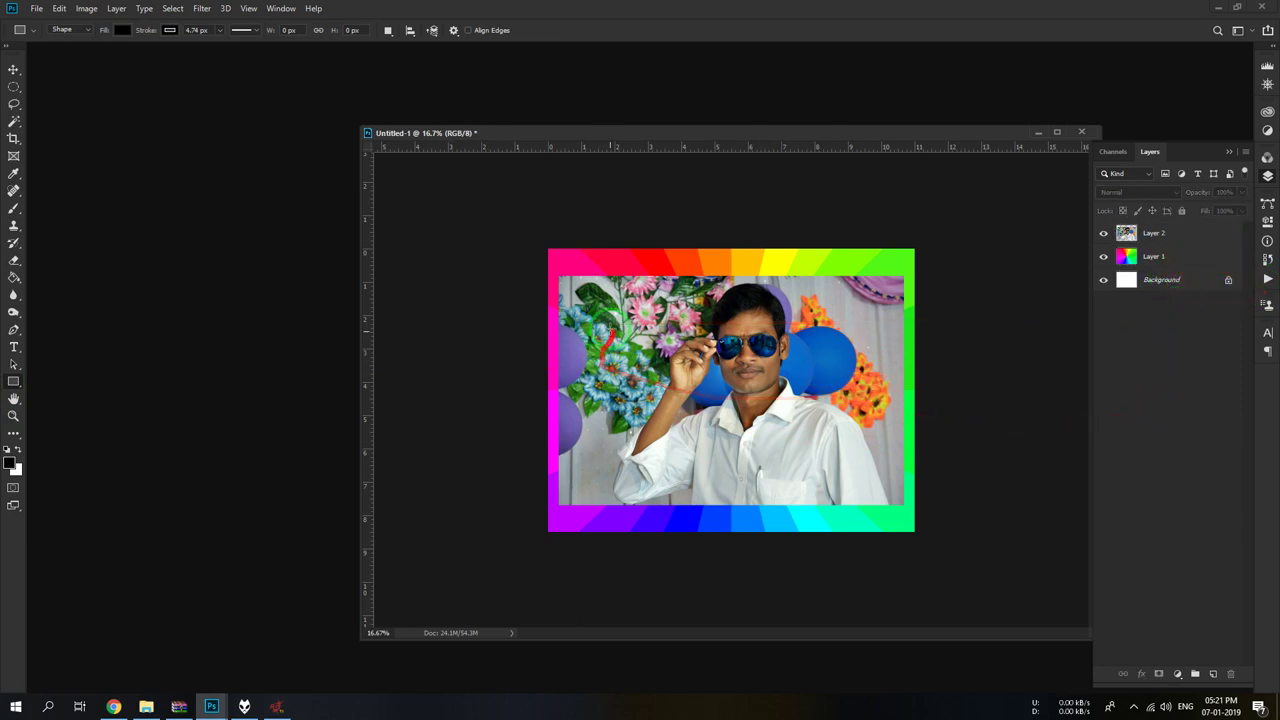
{"action": "left_click", "coordinate": [1103, 258]}
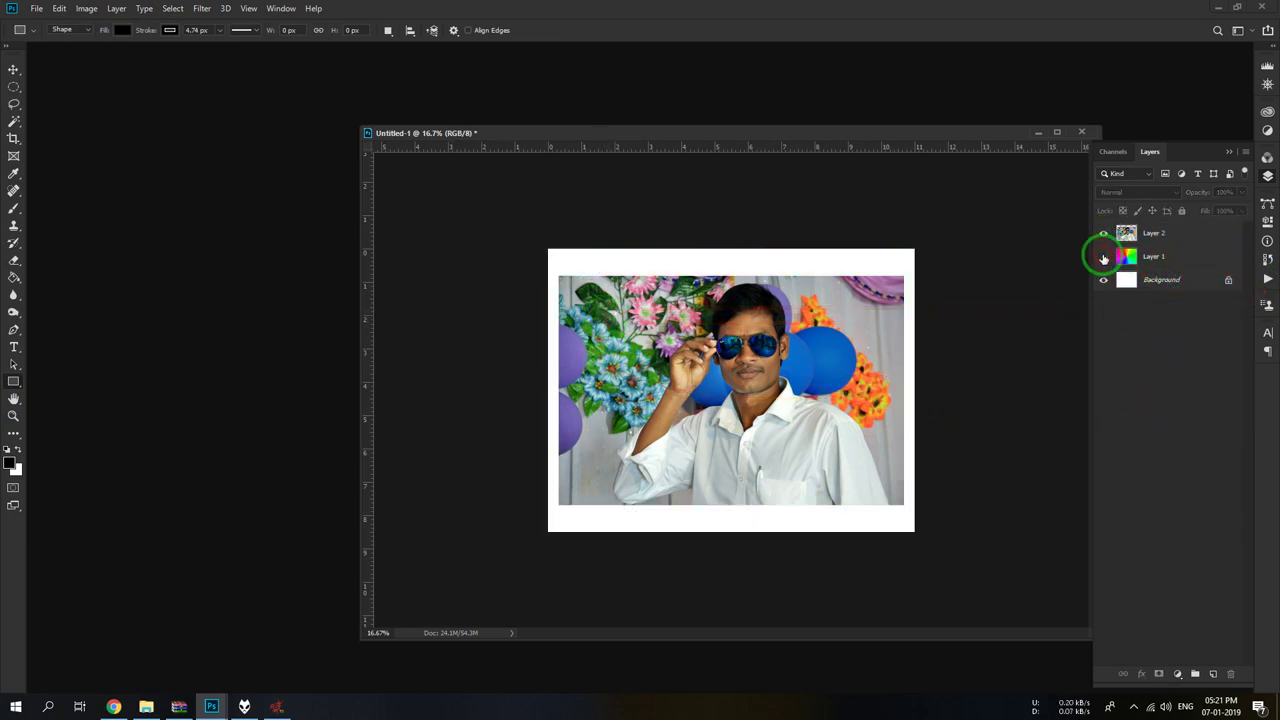
{"action": "left_click", "coordinate": [1103, 258]}
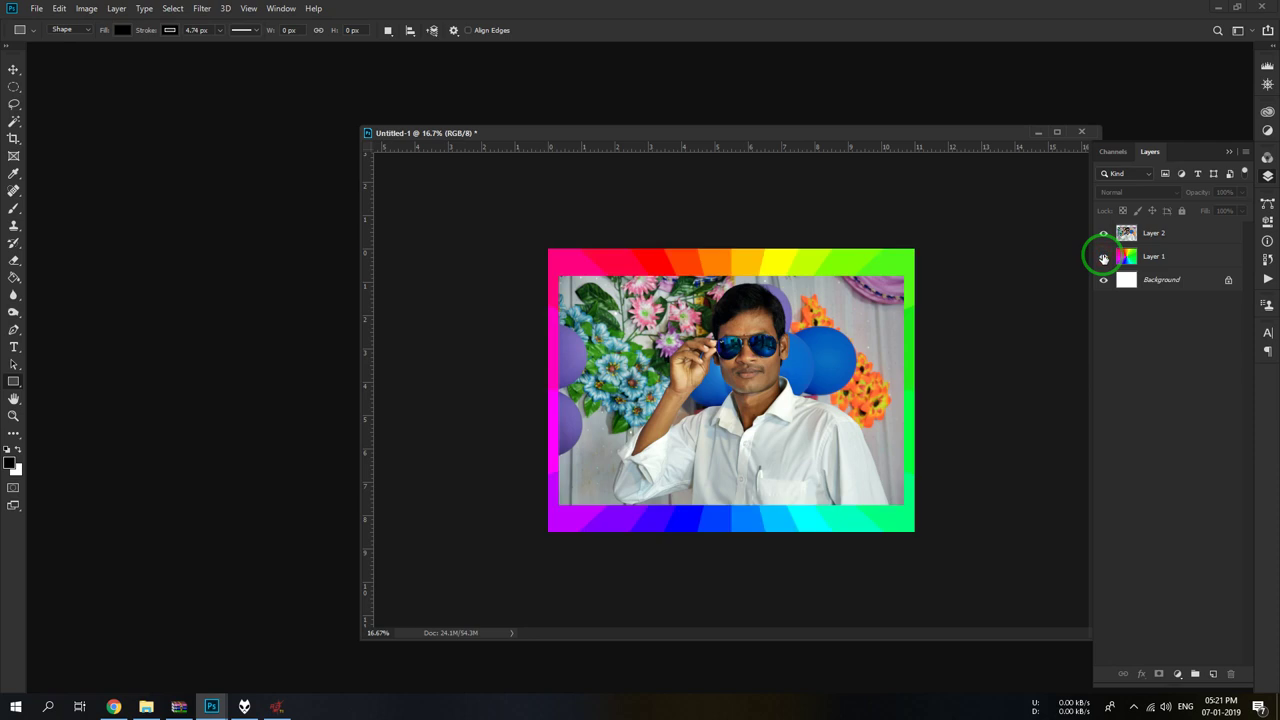
{"action": "left_click_drag", "start_coordinate": [1141, 233], "coordinate": [1168, 264]}
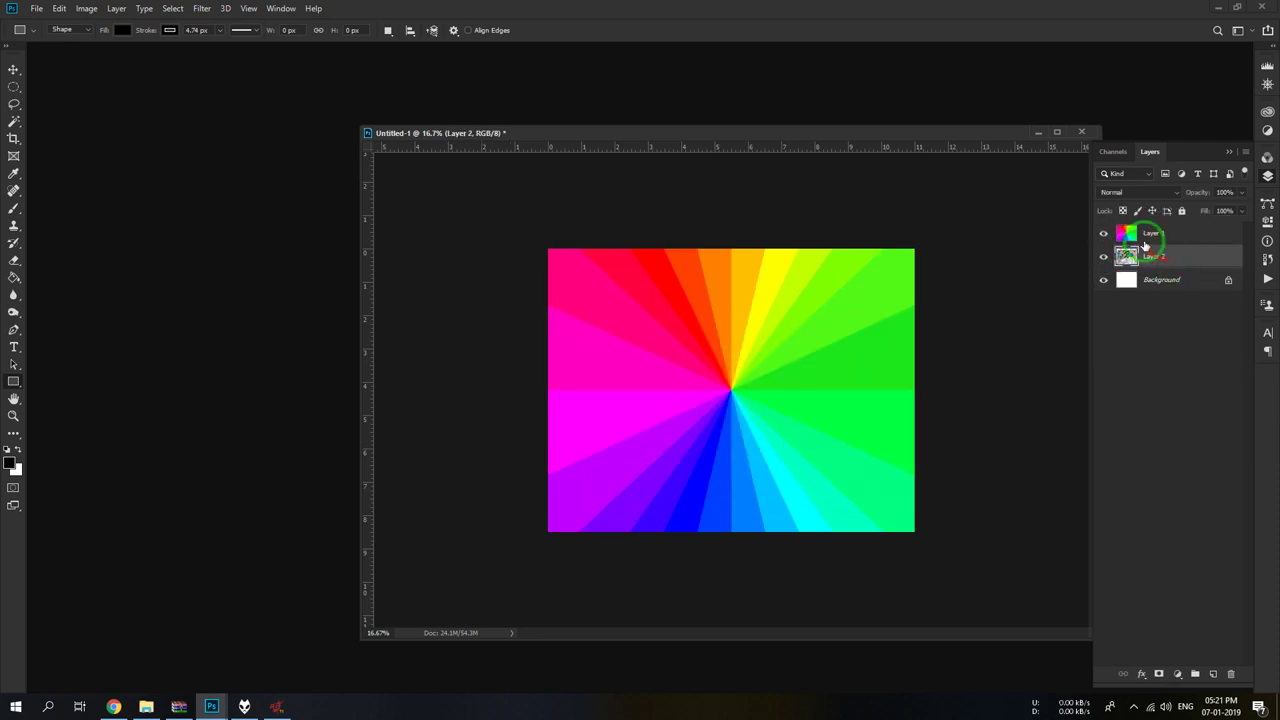
- Hide rainbow Layer 1 and free-transform portrait Layer 2 until it covers the whole canvas
{"action": "left_click", "coordinate": [1104, 235]}
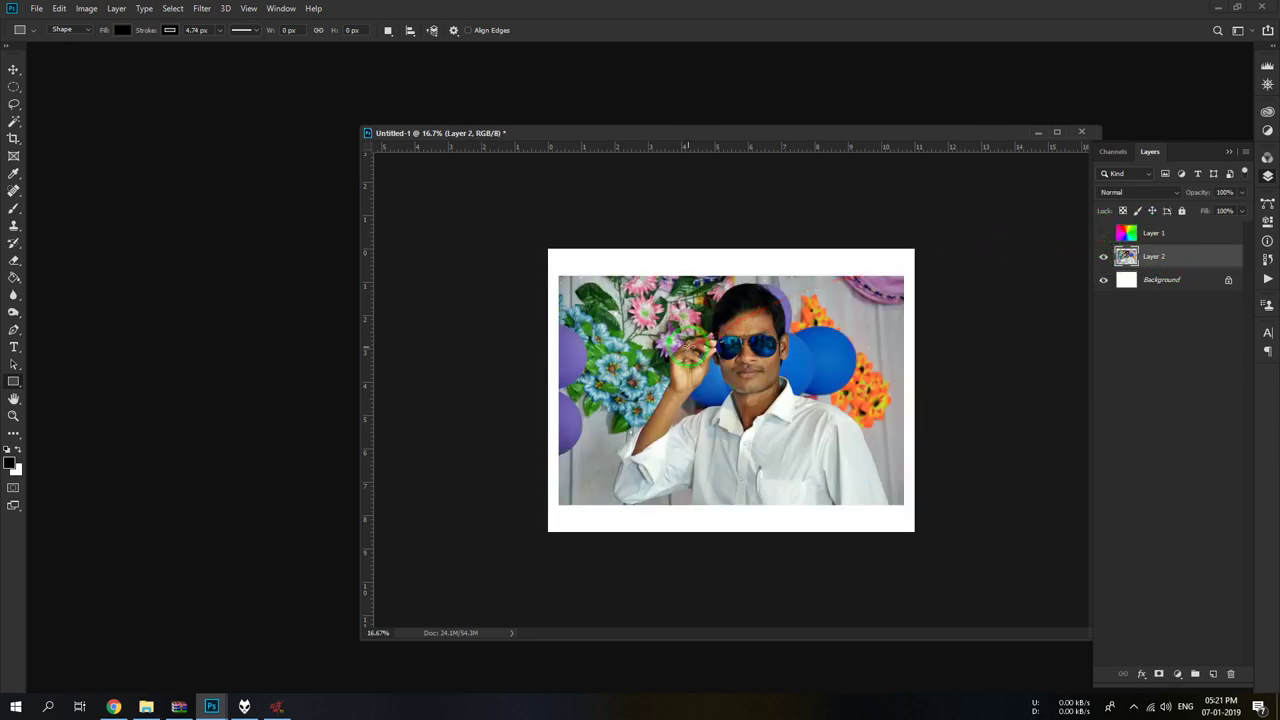
{"action": "key", "text": "ctrl+t"}
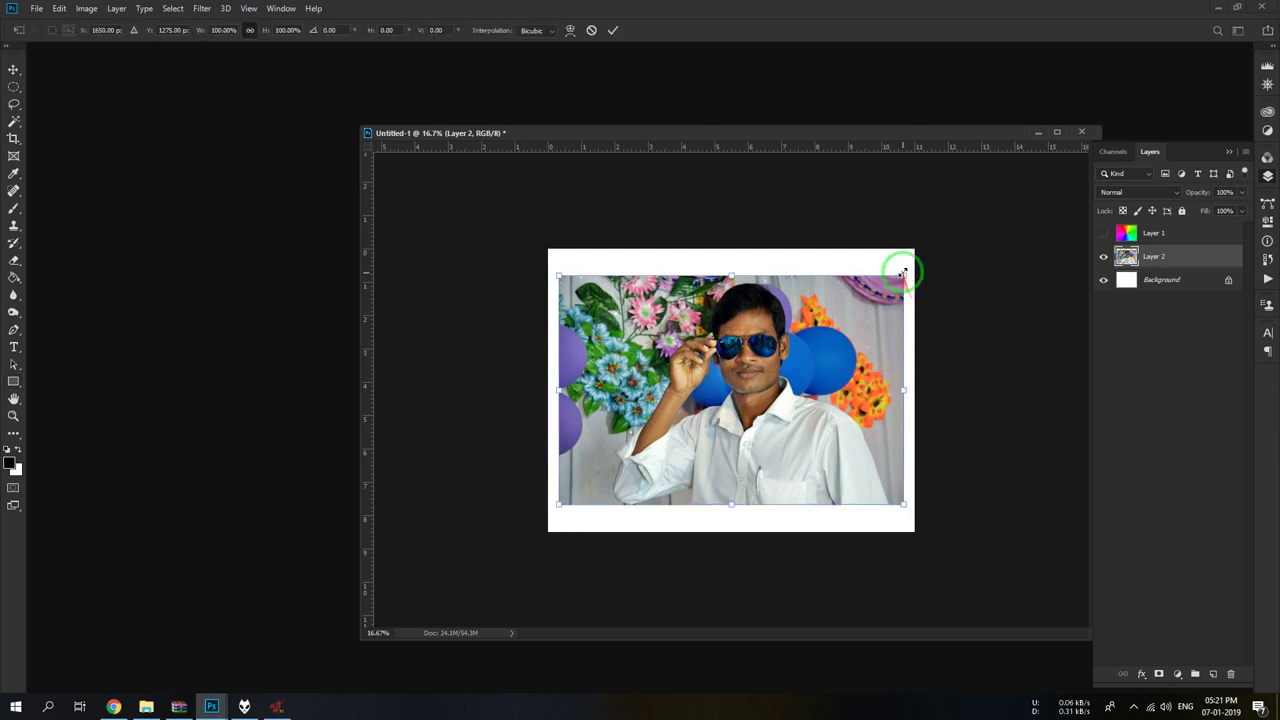
{"action": "left_click_drag", "start_coordinate": [903, 276], "coordinate": [933, 256]}
{"action": "key", "text": "ctrl+z"}
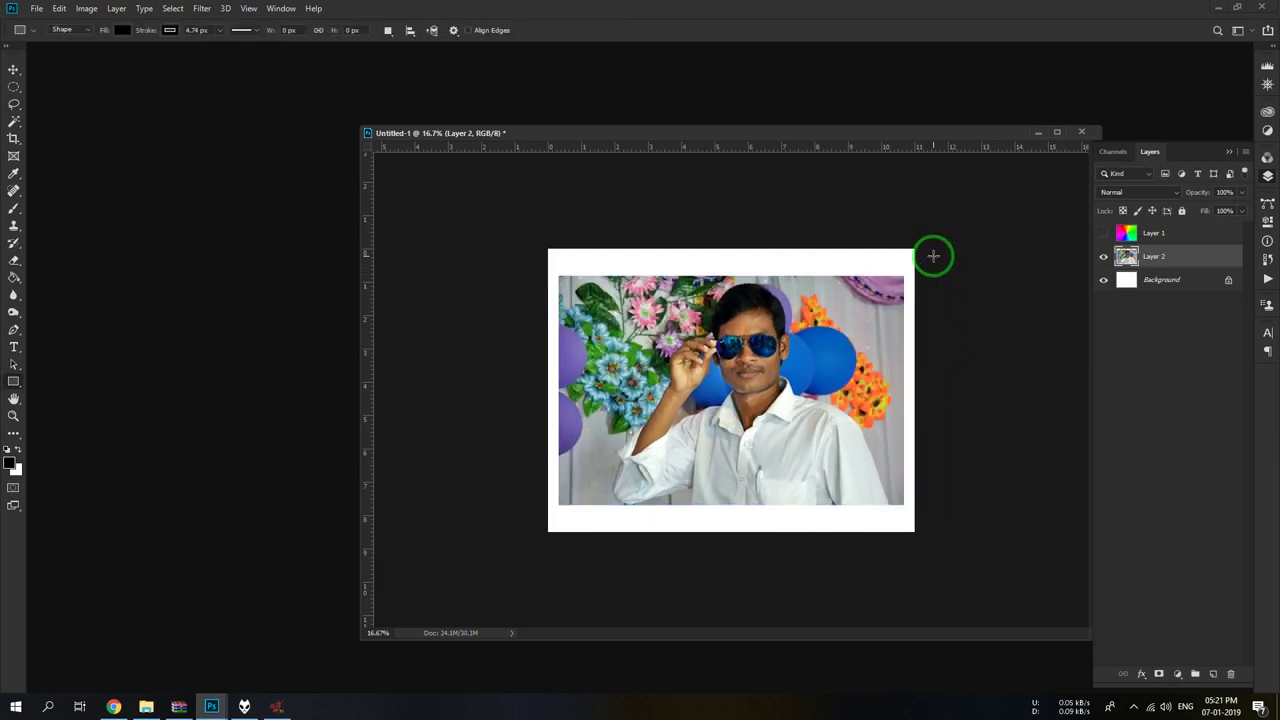
{"action": "left_click_drag", "start_coordinate": [903, 275], "coordinate": [935, 252]}
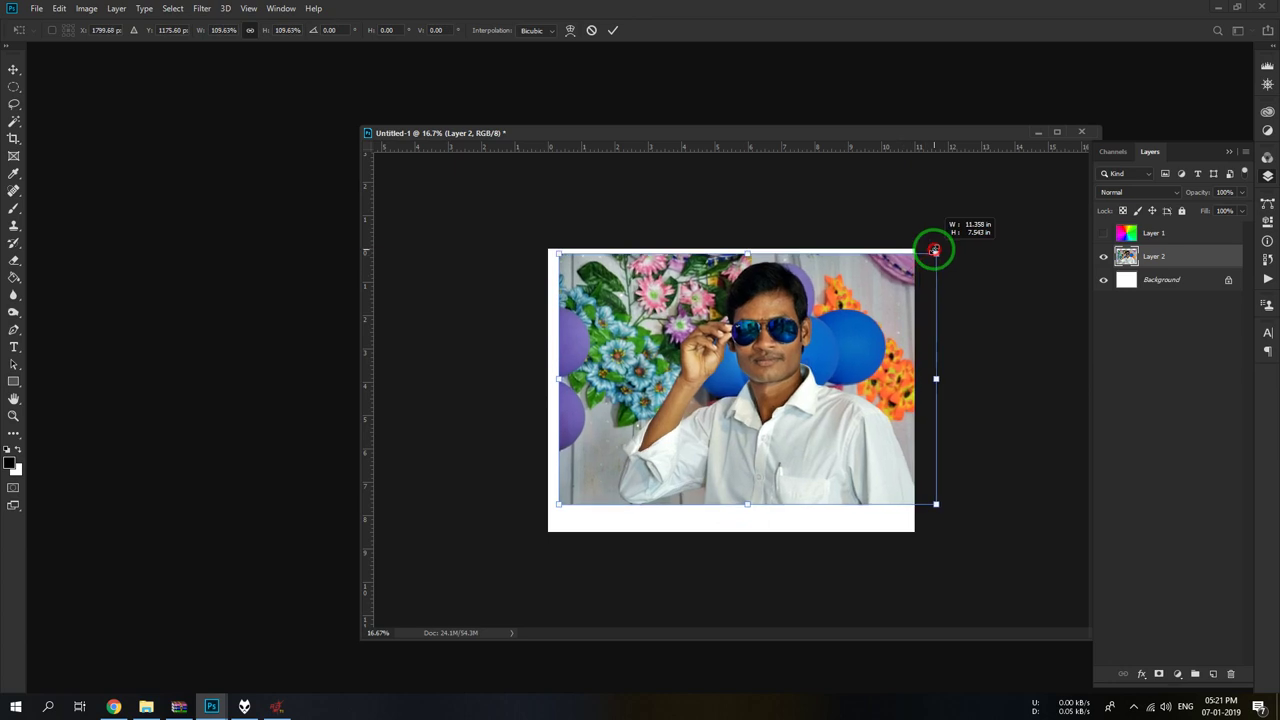
{"action": "left_click_drag", "start_coordinate": [559, 504], "coordinate": [520, 529]}
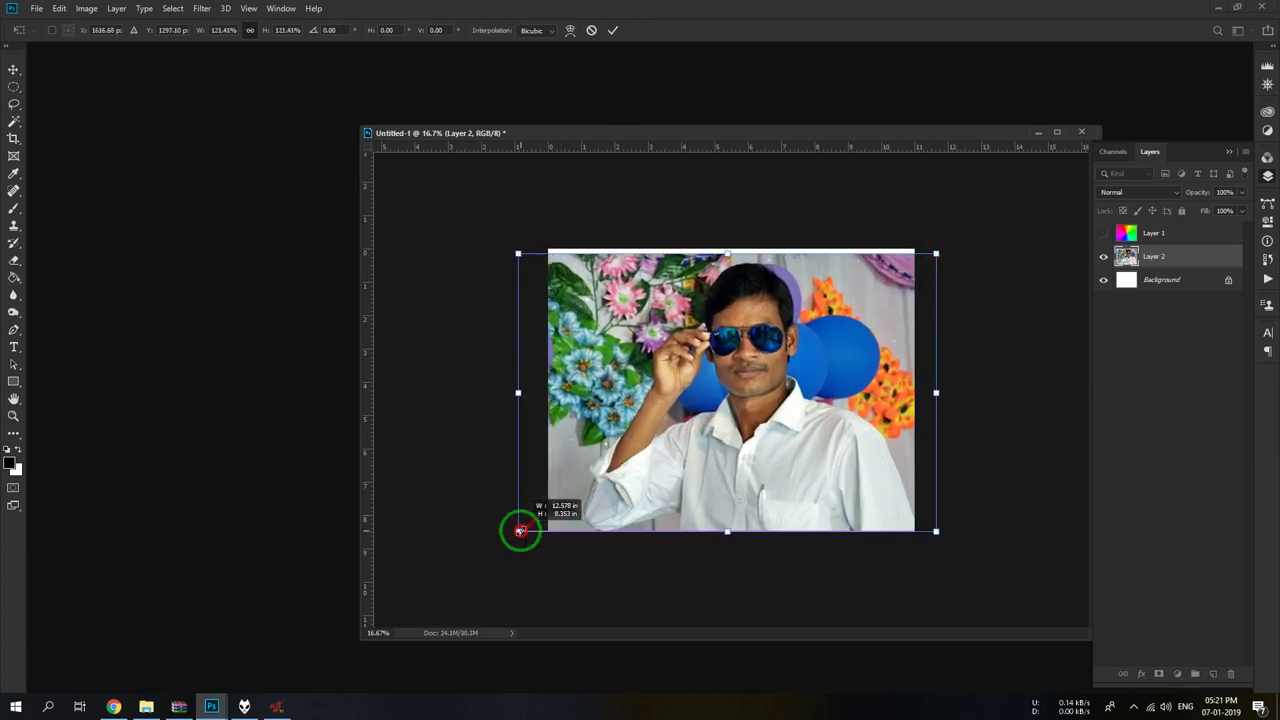
{"action": "key", "text": "Escape"}
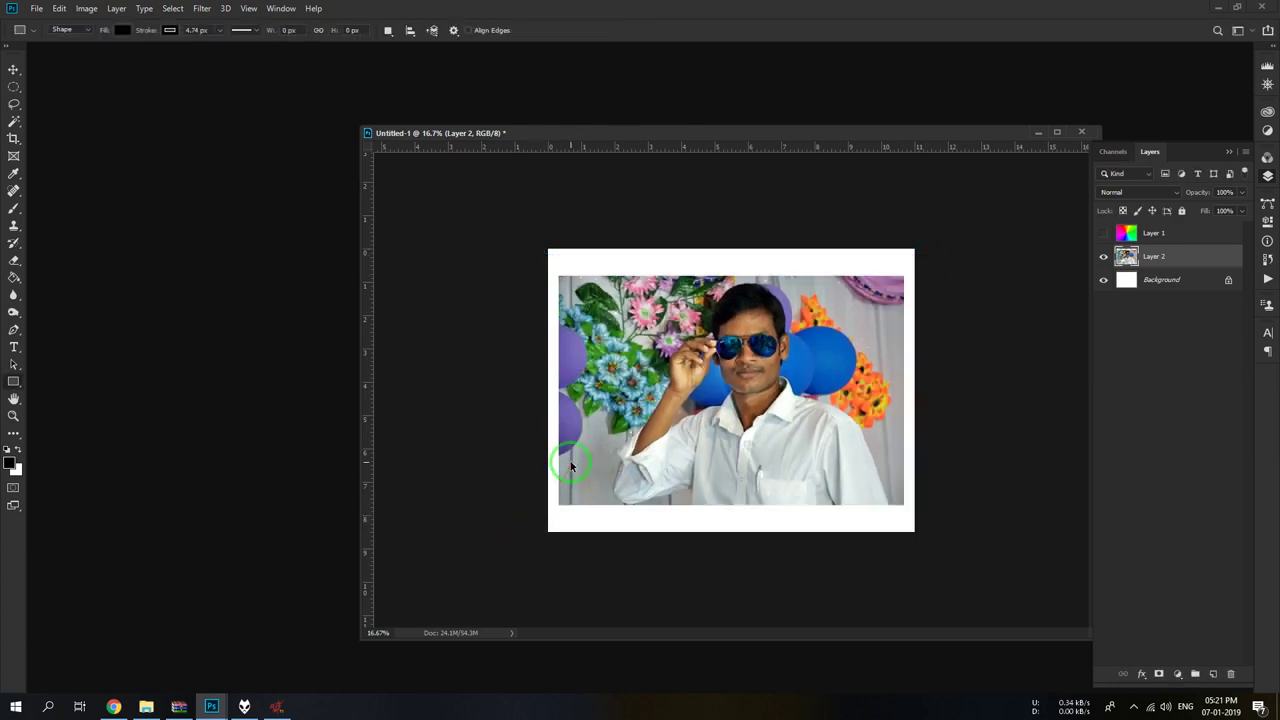
{"action": "key", "text": "ctrl+t"}
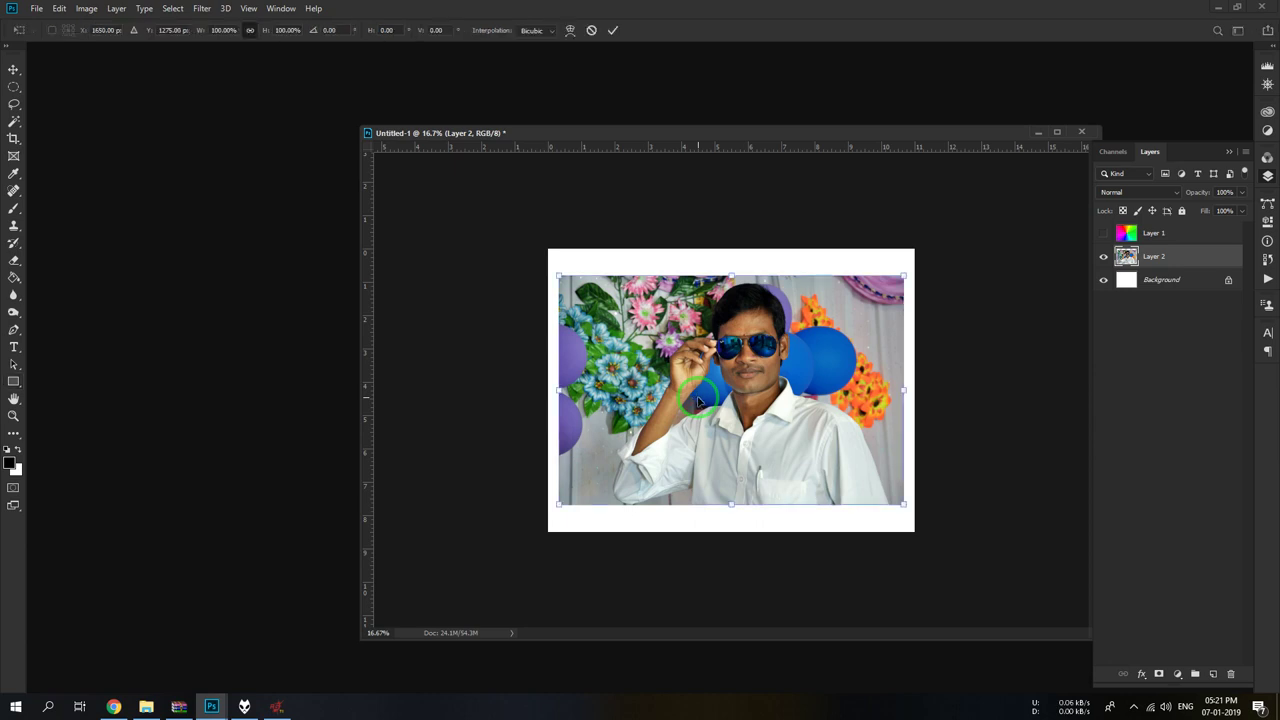
{"action": "left_click_drag", "start_coordinate": [901, 276], "coordinate": [934, 247]}
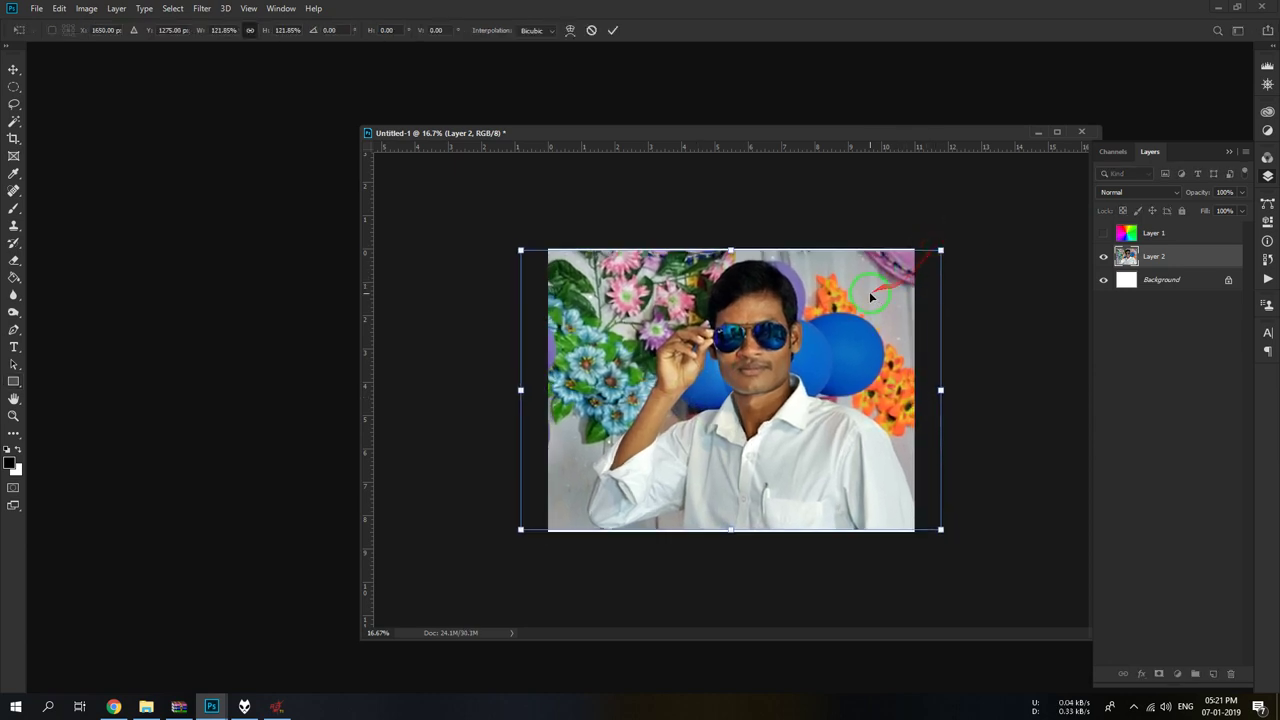
{"action": "key", "text": "Escape"}
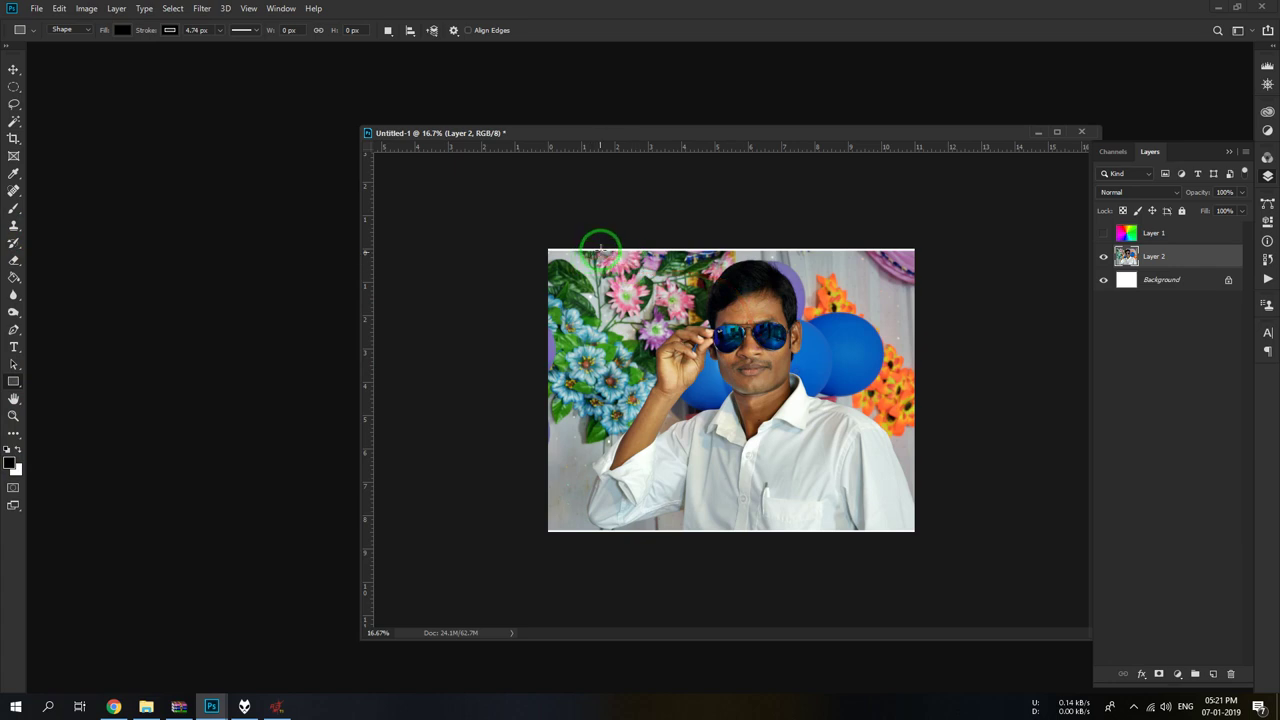
- Draw a tall black rectangle strip down the portrait's left side
{"action": "left_click_drag", "start_coordinate": [612, 241], "coordinate": [591, 523]}
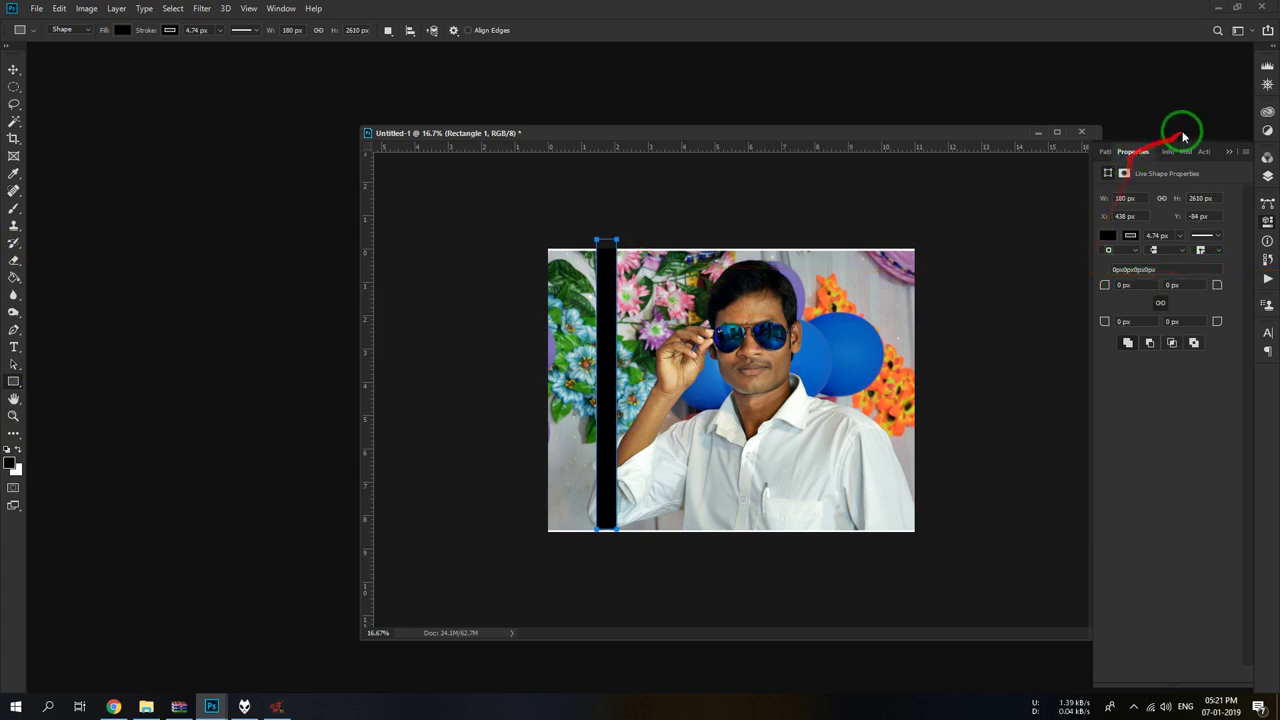
{"action": "mouse_move", "coordinate": [1133, 153]}
{"action": "left_mouse_down"}
{"action": "mouse_move", "coordinate": [617, 108]}
{"action": "mouse_move", "coordinate": [390, 140]}
{"action": "left_mouse_up"}
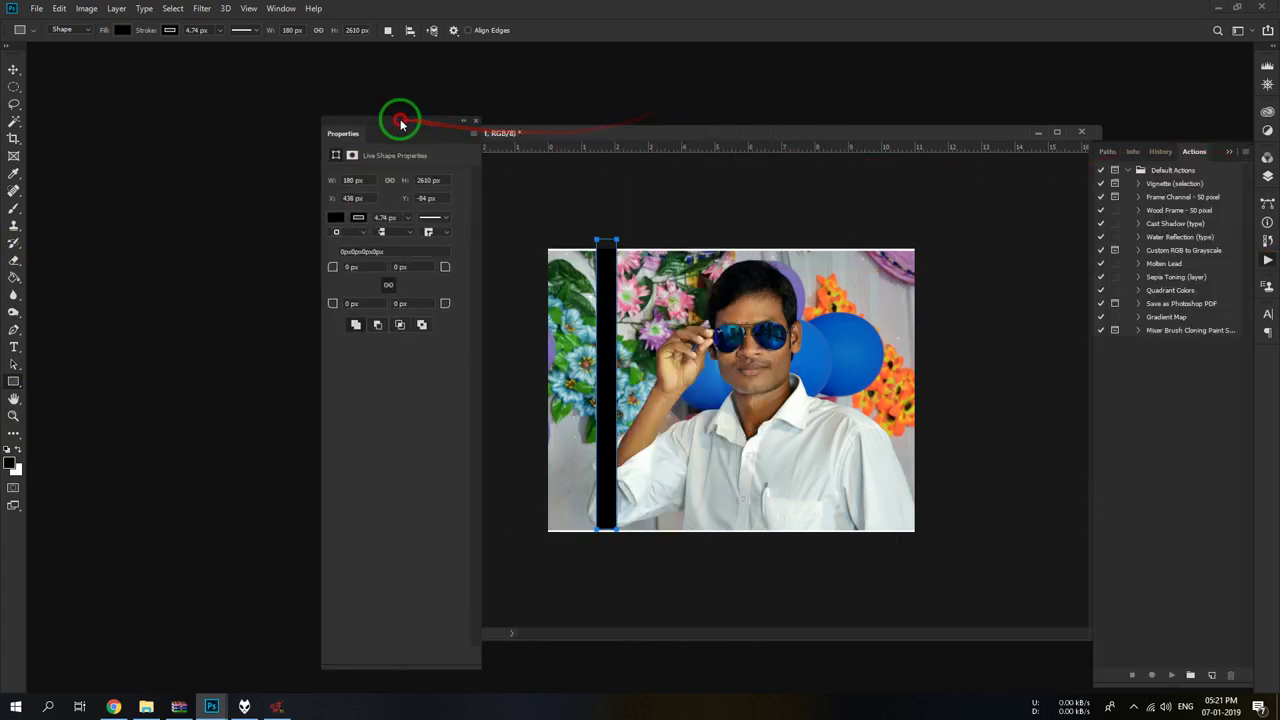
{"action": "left_click", "coordinate": [353, 155]}
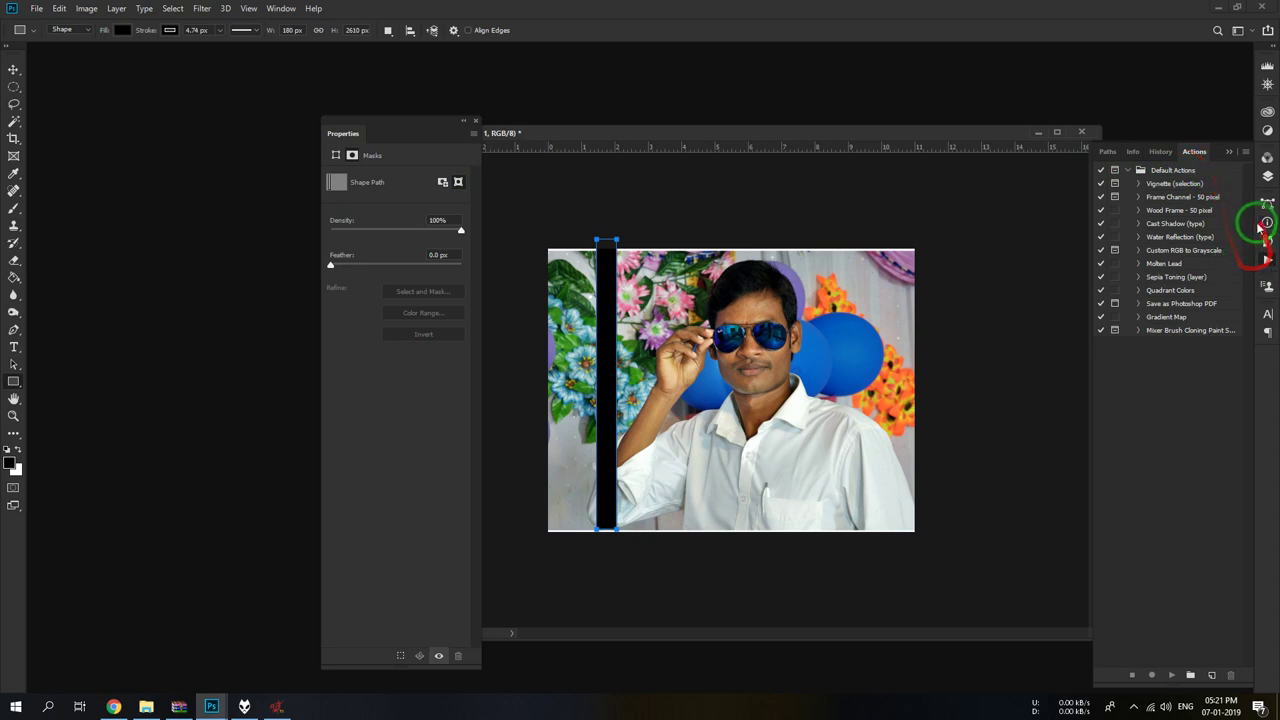
{"action": "left_click", "coordinate": [1267, 157]}
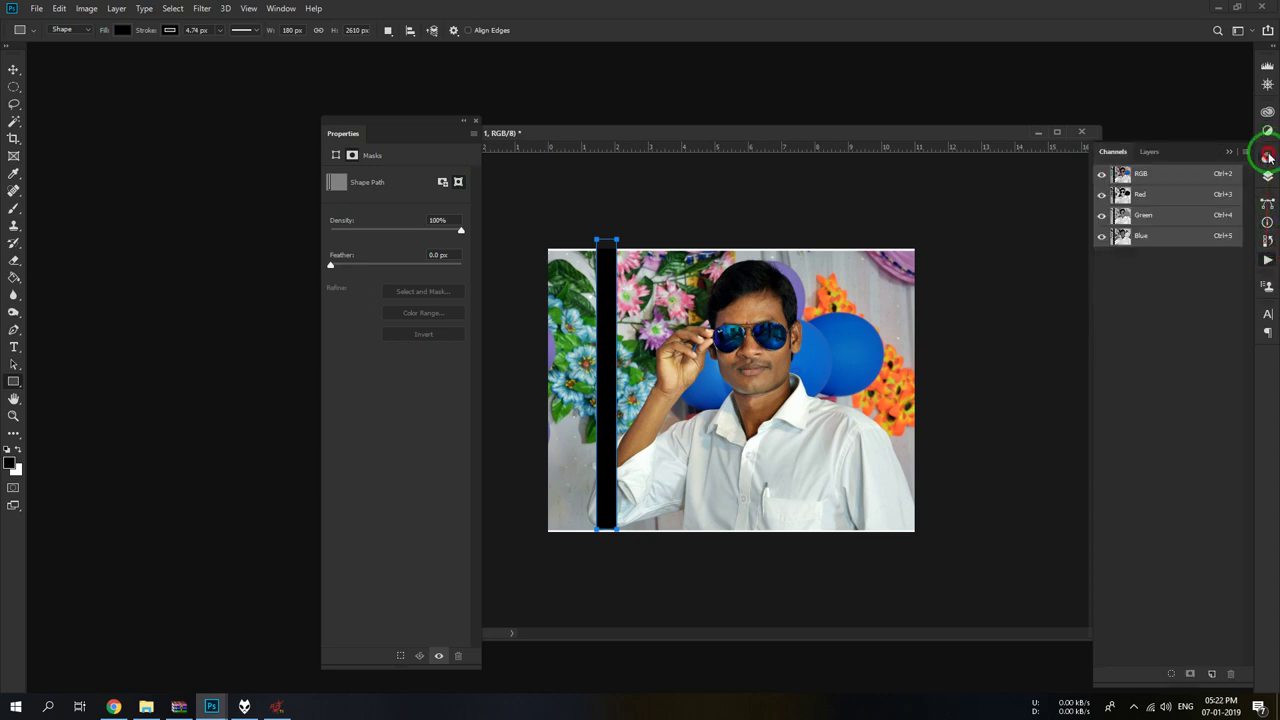
{"action": "left_click", "coordinate": [1150, 152]}
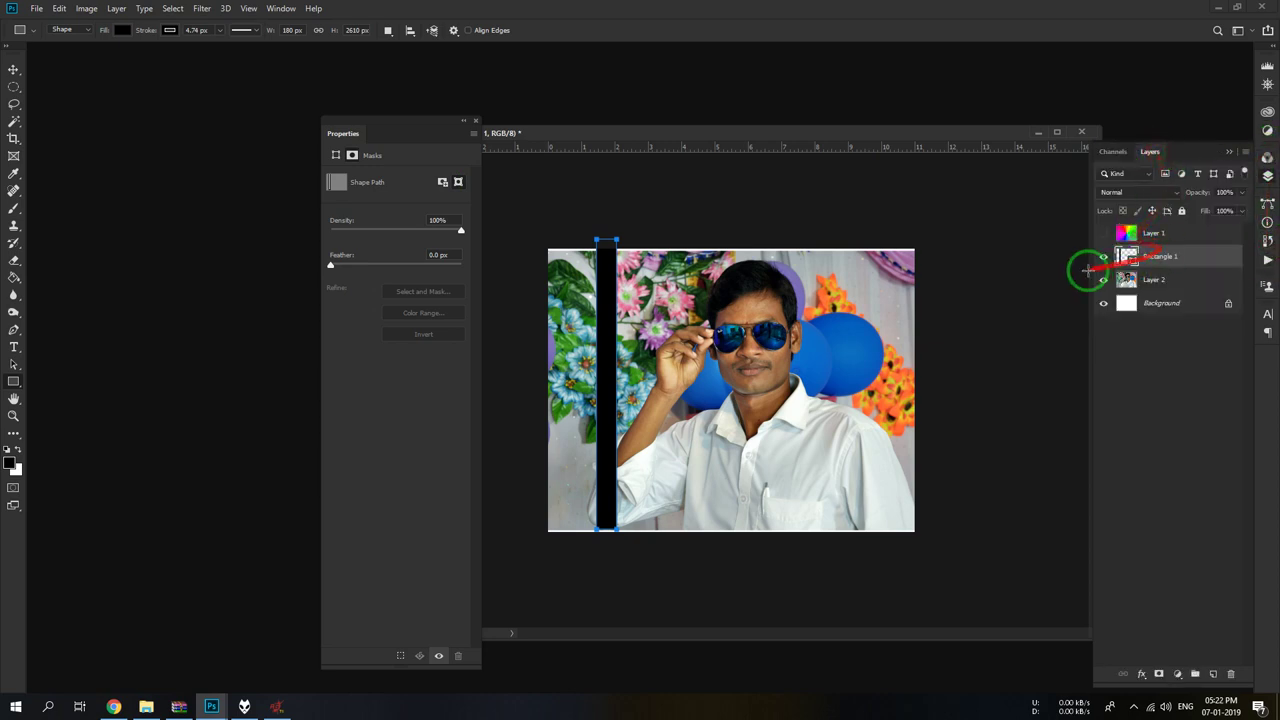
- Add a white layer mask to Rectangle 1 and close the floating Properties panel
{"action": "left_click", "coordinate": [441, 183]}
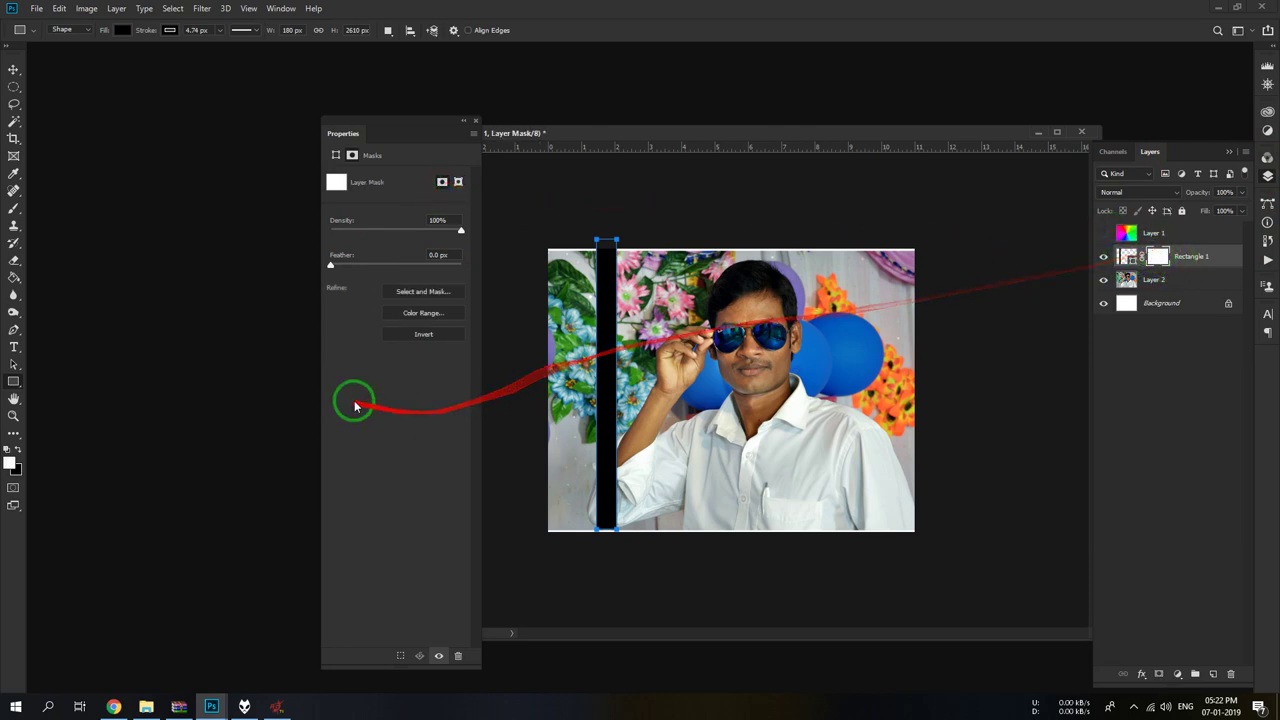
{"action": "left_click", "coordinate": [420, 293]}
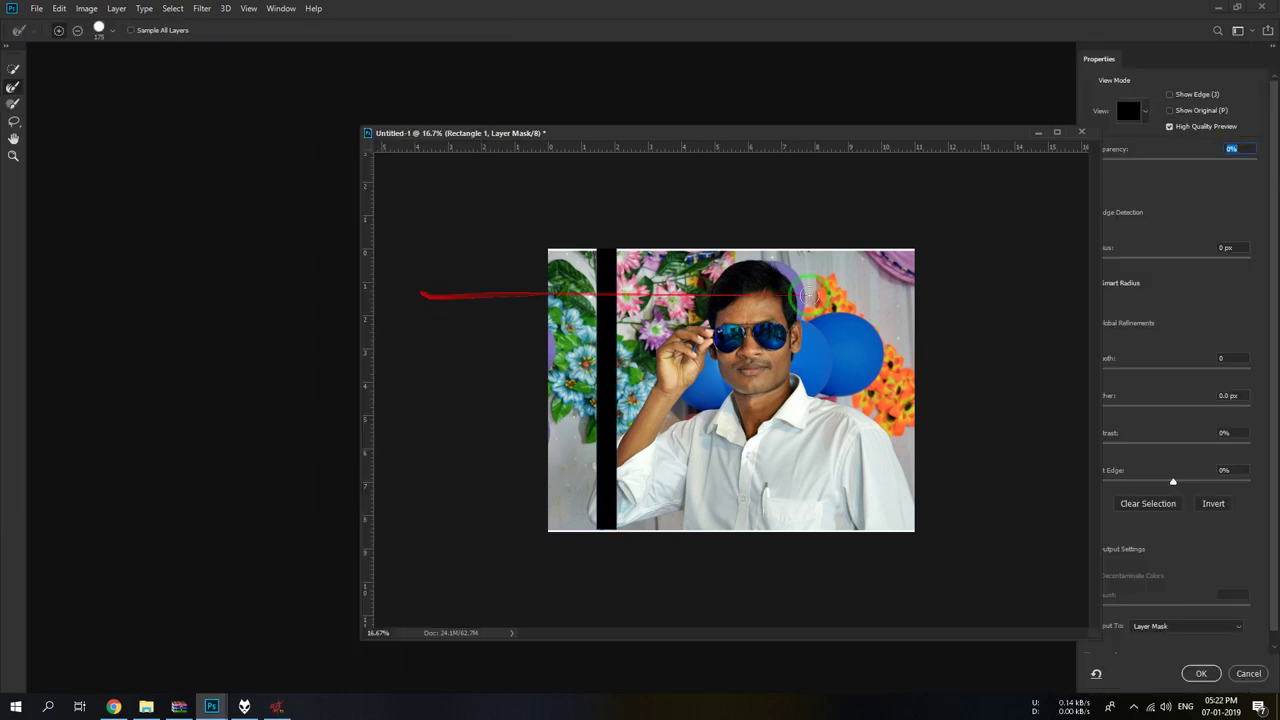
{"action": "left_click", "coordinate": [1198, 673]}
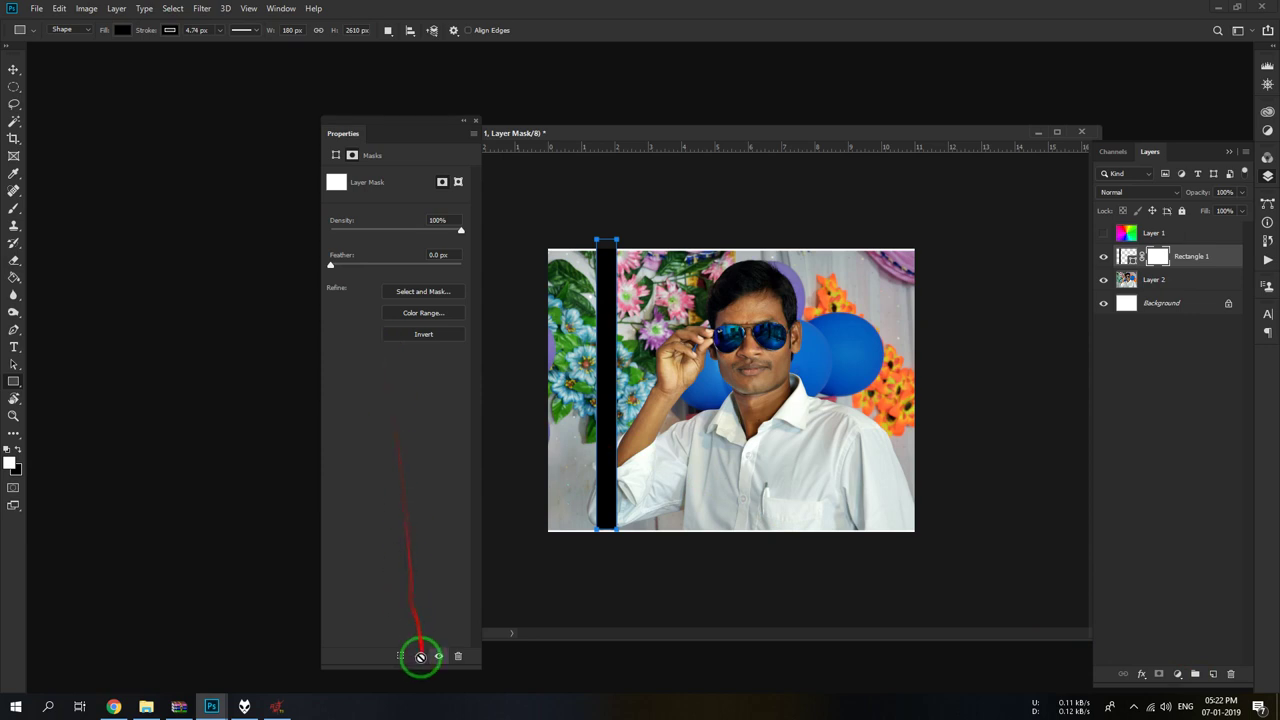
{"action": "left_click", "coordinate": [475, 120]}
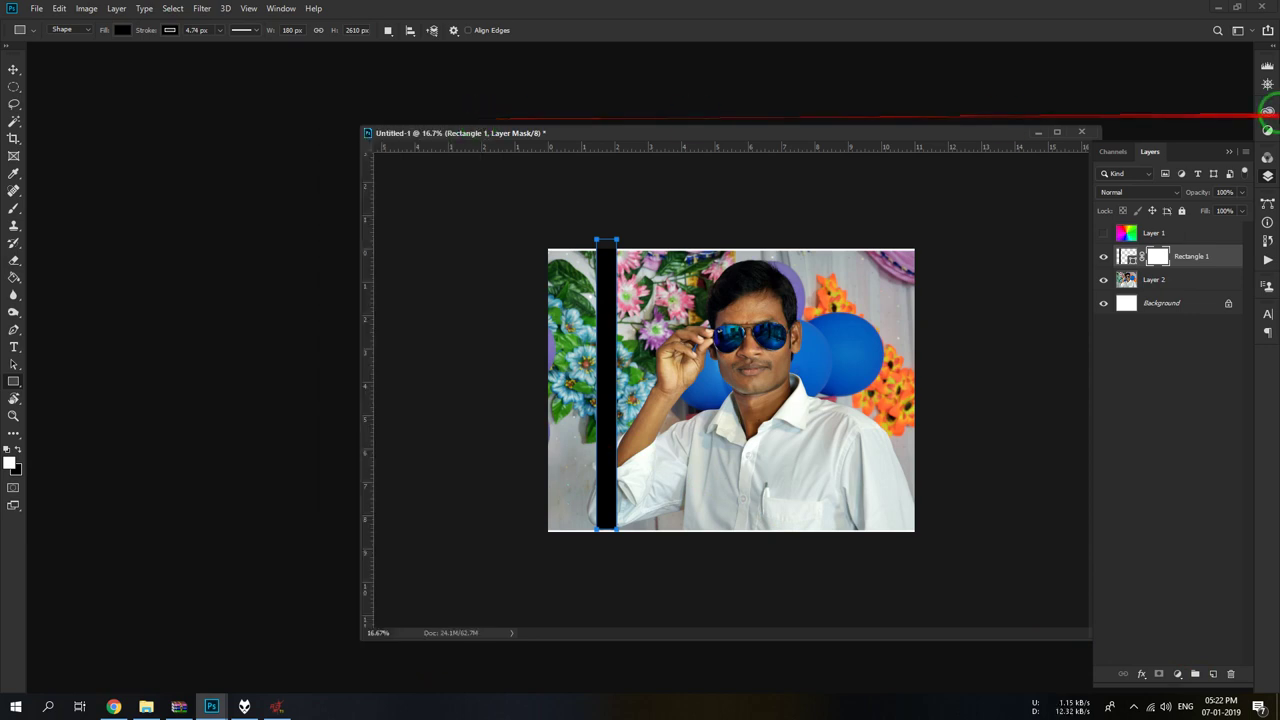
- Nudge the black strip lower-right and rotate it to a diagonal
{"action": "left_click", "coordinate": [14, 69]}
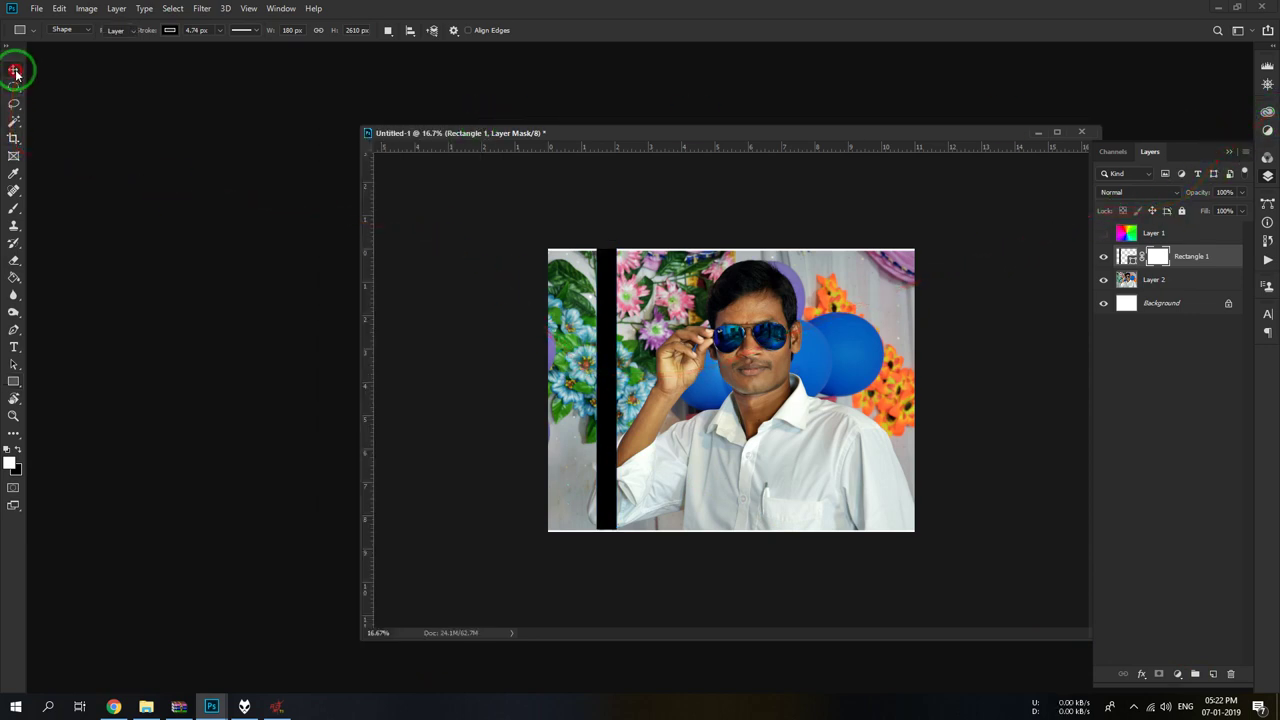
{"action": "left_click_drag", "start_coordinate": [608, 364], "coordinate": [618, 381]}
{"action": "key", "text": "ctrl+t"}
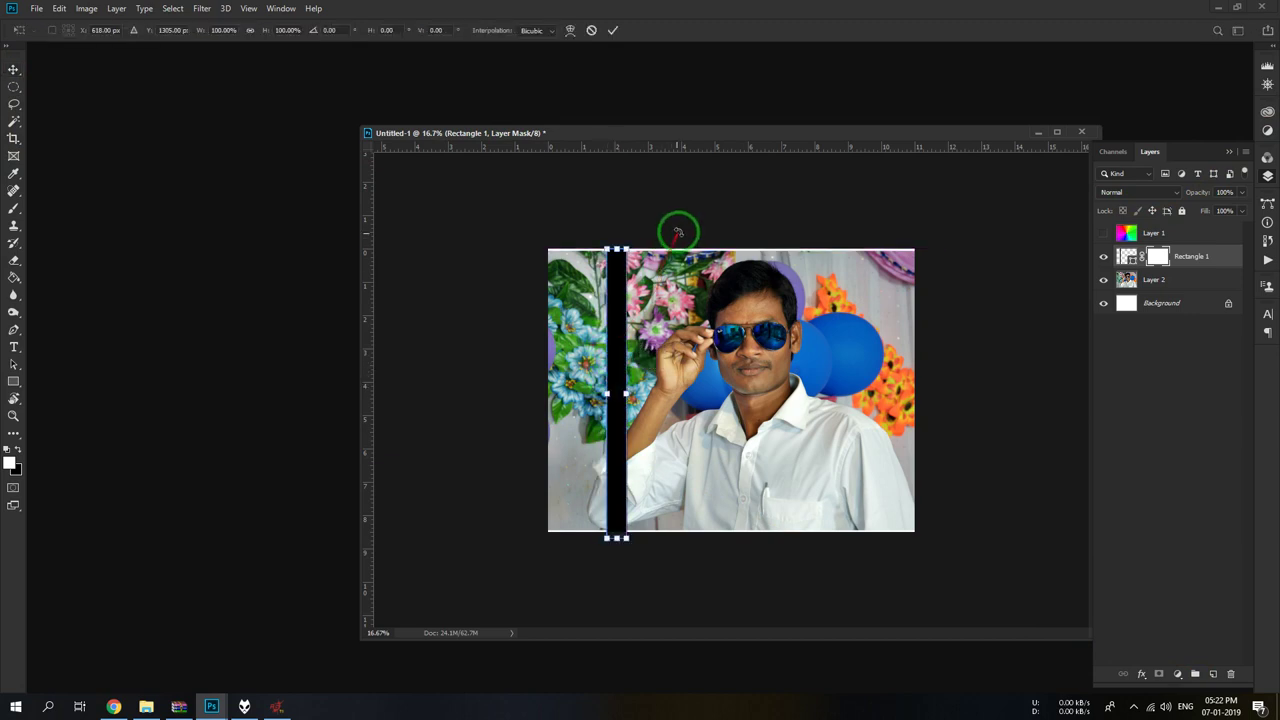
{"action": "mouse_move", "coordinate": [678, 232]}
{"action": "left_mouse_down"}
{"action": "mouse_move", "coordinate": [656, 286]}
{"action": "mouse_move", "coordinate": [676, 214]}
{"action": "mouse_move", "coordinate": [500, 408]}
{"action": "mouse_move", "coordinate": [634, 352]}
{"action": "left_mouse_up"}
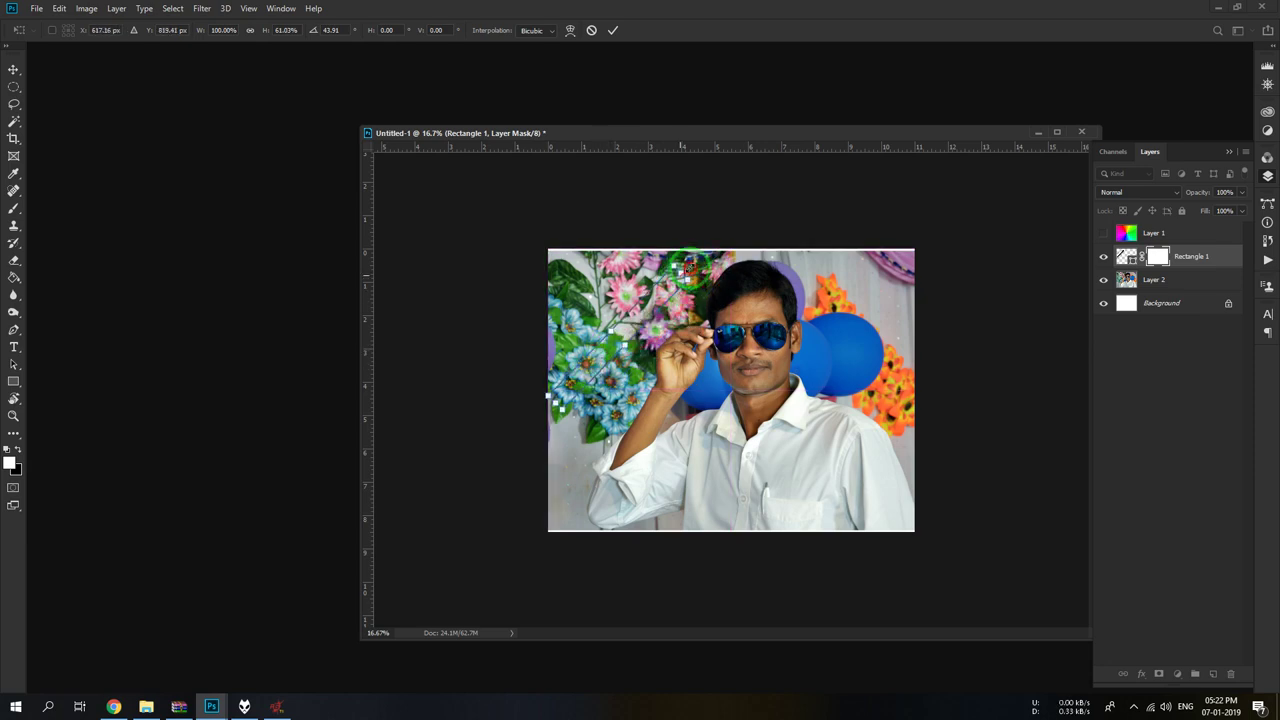
- Stretch the diagonal band taller toward the photo's top edge
{"action": "left_click_drag", "start_coordinate": [689, 265], "coordinate": [698, 243]}
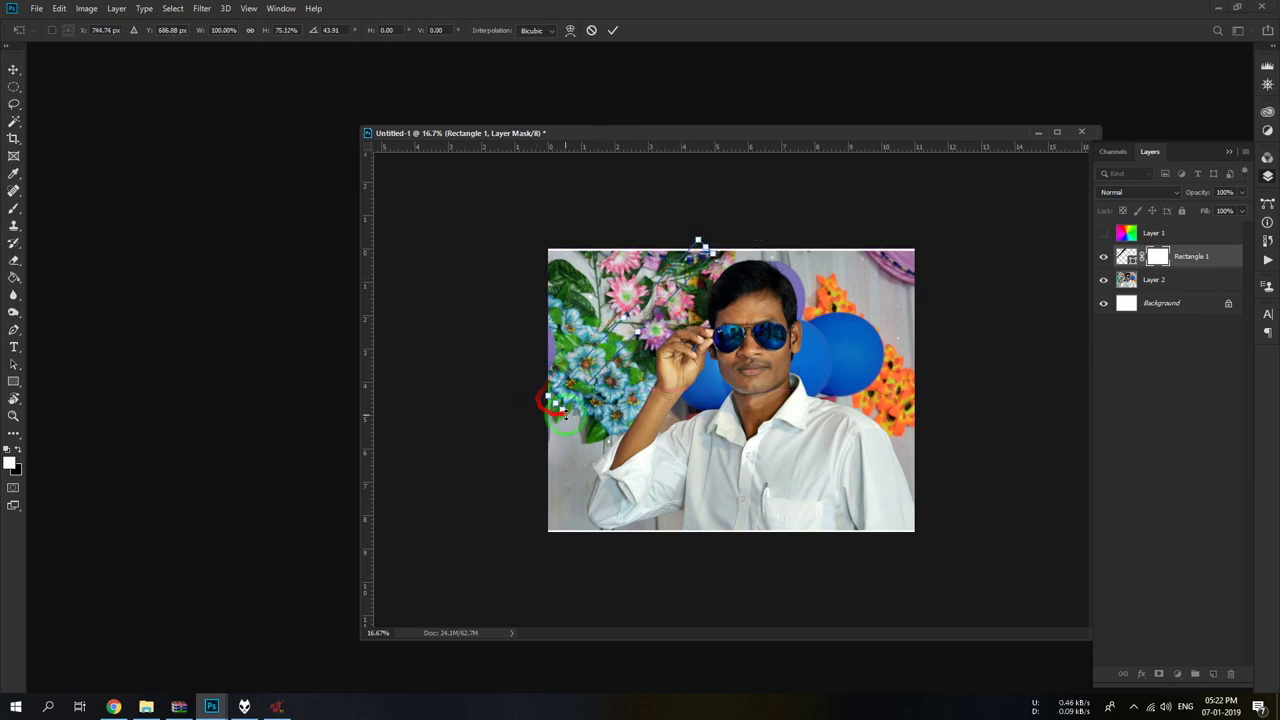
{"action": "key", "text": "Return"}
{"action": "mouse_move", "coordinate": [541, 414]}
{"action": "left_mouse_down"}
{"action": "mouse_move", "coordinate": [680, 328]}
{"action": "mouse_move", "coordinate": [1258, 168]}
{"action": "left_mouse_up"}
{"action": "left_click_drag", "start_coordinate": [1152, 262], "coordinate": [1088, 634]}
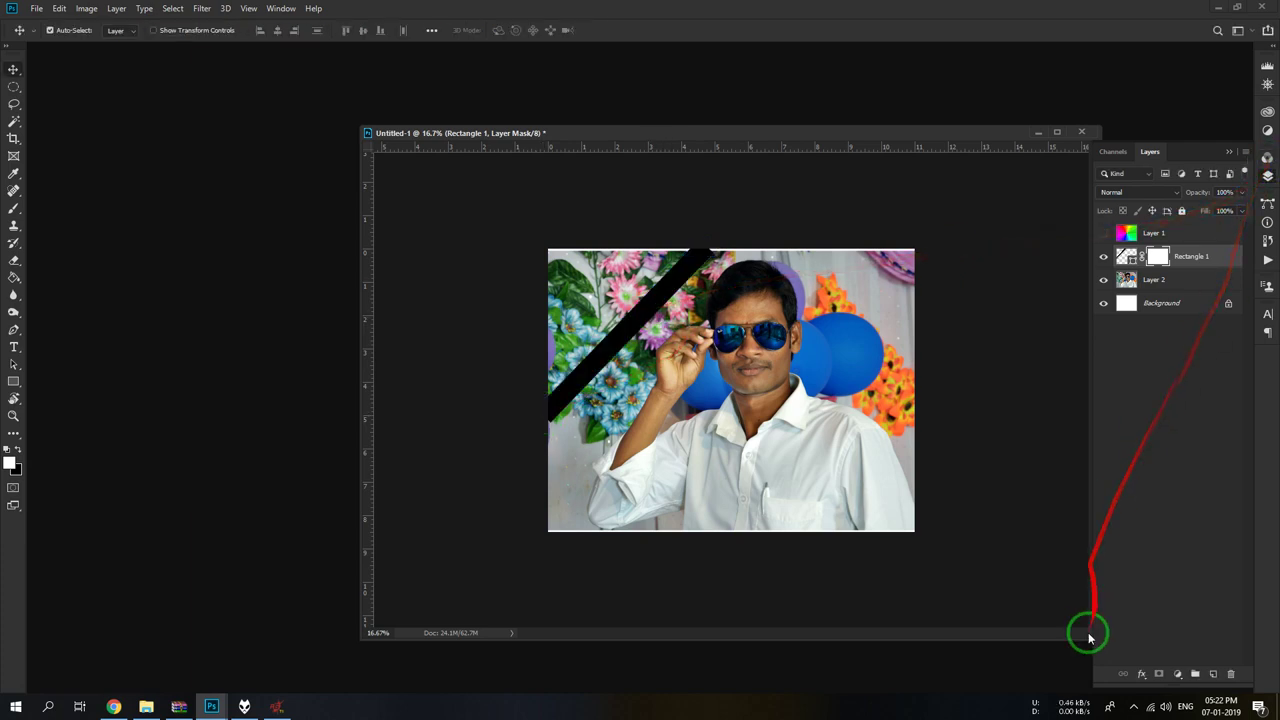
- Give the diagonal strip a Drop Shadow and a white Stroke layer style
{"action": "left_click", "coordinate": [1144, 674]}
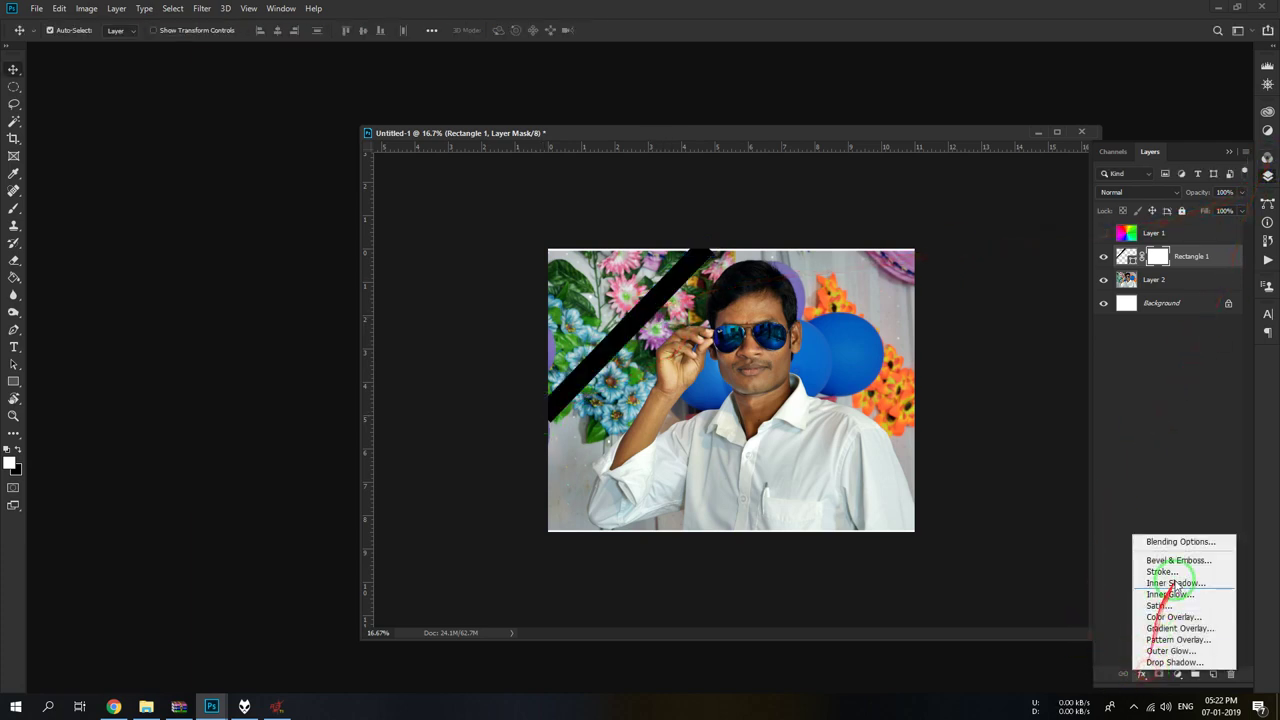
{"action": "left_click", "coordinate": [1172, 663]}
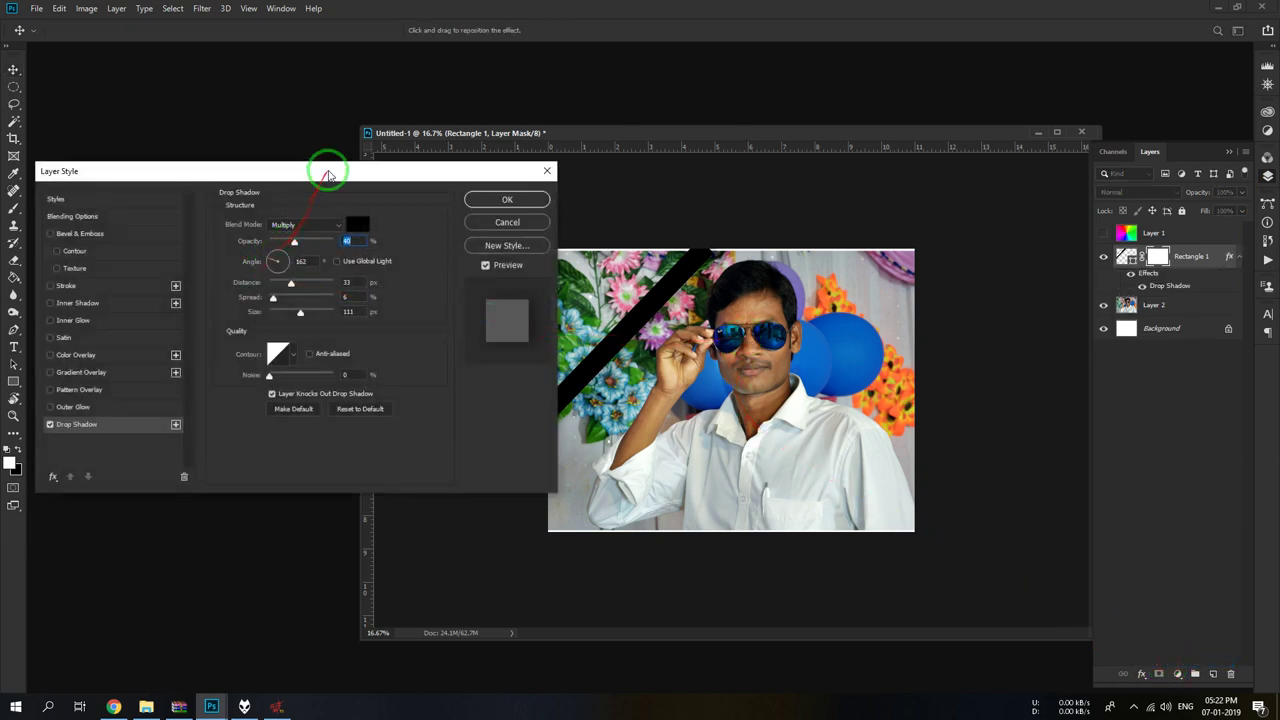
{"action": "mouse_move", "coordinate": [329, 171]}
{"action": "left_mouse_down"}
{"action": "mouse_move", "coordinate": [835, 180]}
{"action": "mouse_move", "coordinate": [710, 183]}
{"action": "left_mouse_up"}
{"action": "left_click", "coordinate": [437, 297]}
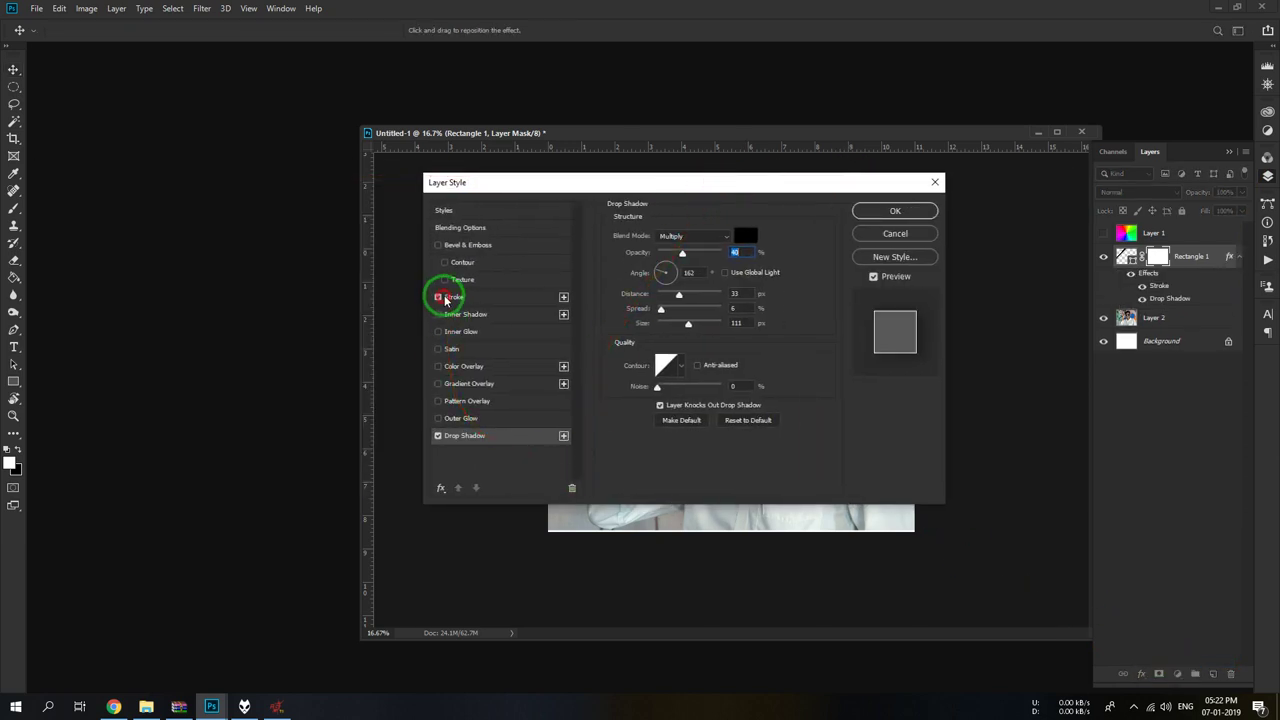
{"action": "left_click_drag", "start_coordinate": [440, 292], "coordinate": [590, 228]}
{"action": "left_click", "coordinate": [480, 297]}
{"action": "left_click_drag", "start_coordinate": [486, 294], "coordinate": [690, 232]}
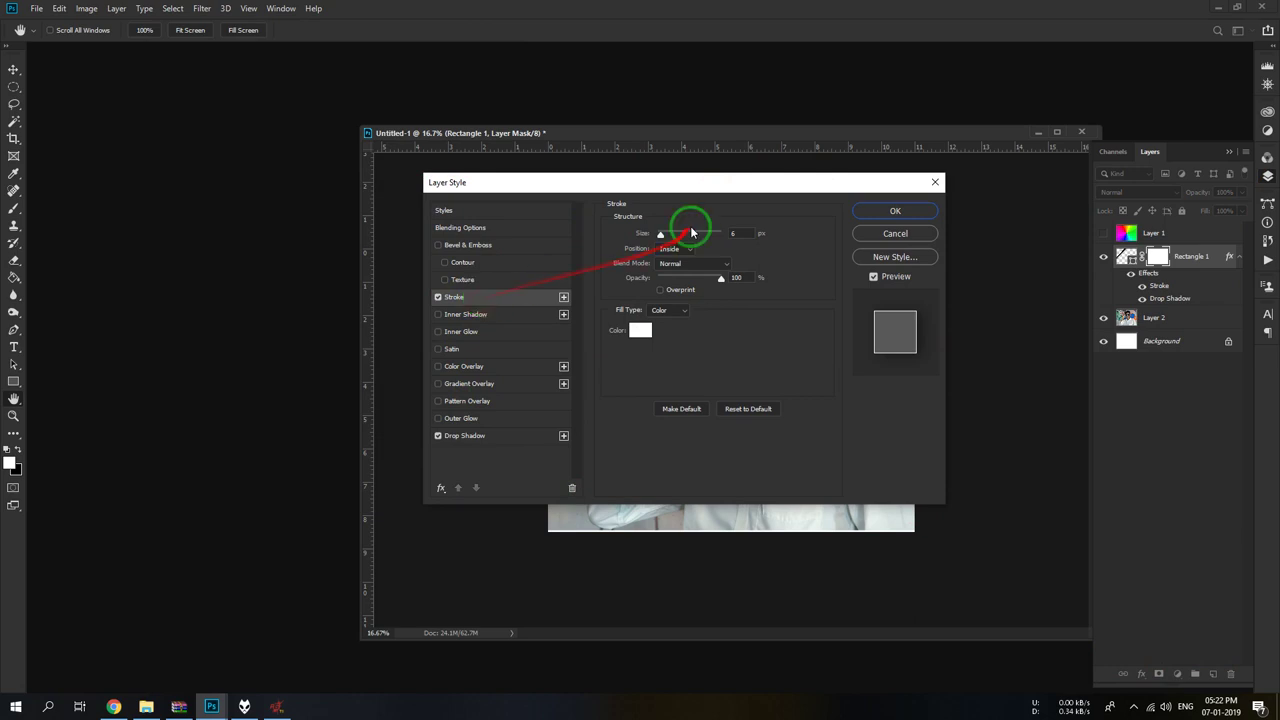
{"action": "mouse_move", "coordinate": [673, 185]}
{"action": "left_mouse_down"}
{"action": "mouse_move", "coordinate": [663, 514]}
{"action": "mouse_move", "coordinate": [668, 398]}
{"action": "left_mouse_up"}
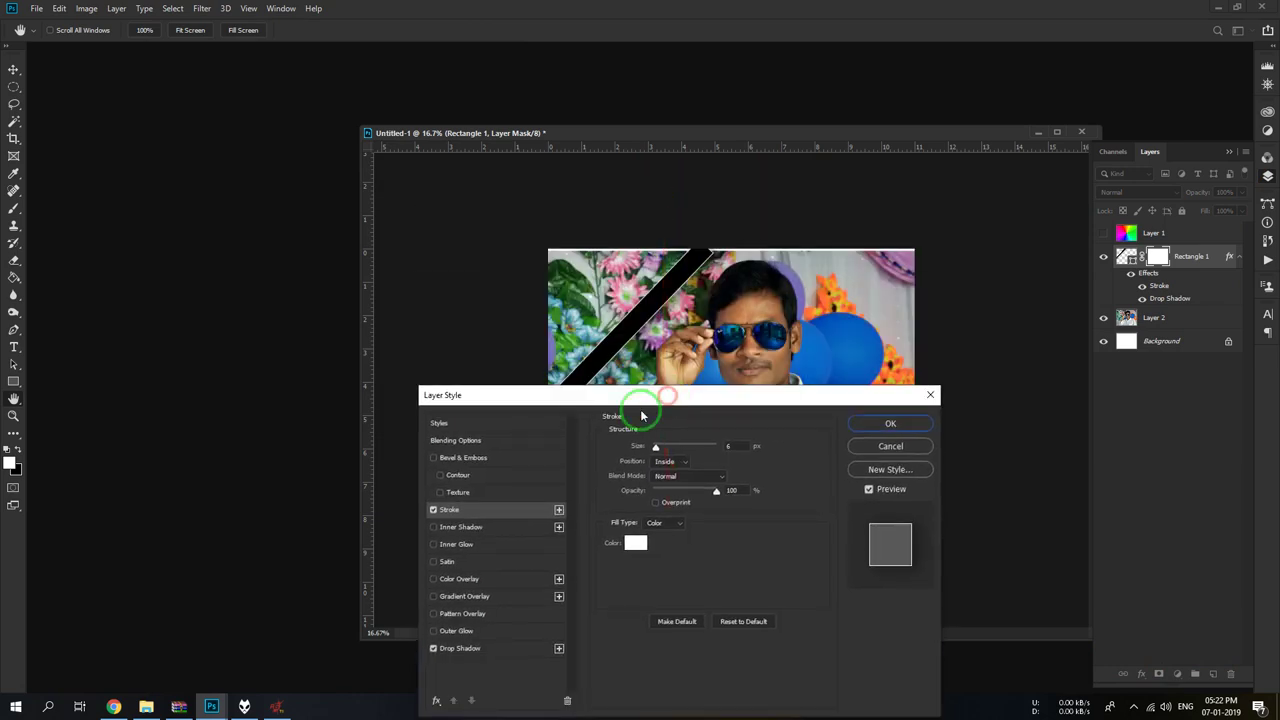
{"action": "left_click_drag", "start_coordinate": [560, 449], "coordinate": [455, 462]}
- Set the strip's Knockout to Deep and Fill Opacity to 0, and apply the style
{"action": "left_click", "coordinate": [455, 424]}
{"action": "left_click", "coordinate": [456, 440]}
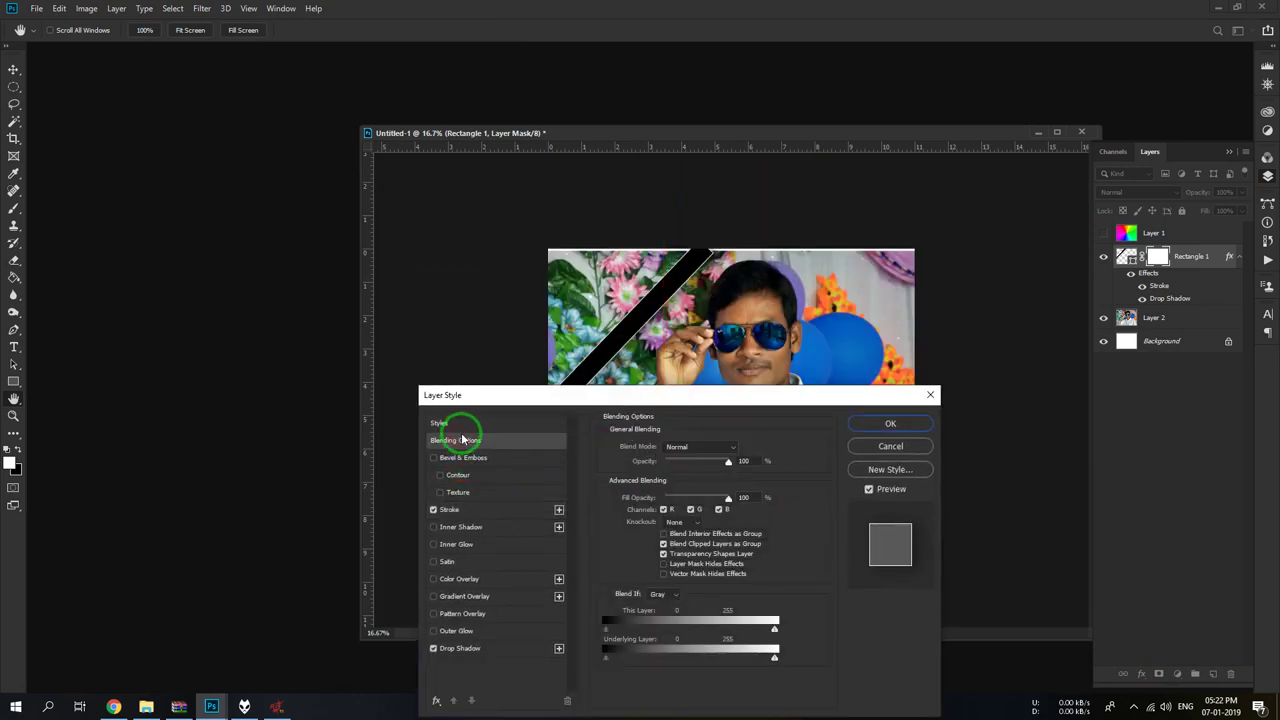
{"action": "left_click_drag", "start_coordinate": [740, 399], "coordinate": [686, 334]}
{"action": "left_click", "coordinate": [671, 397]}
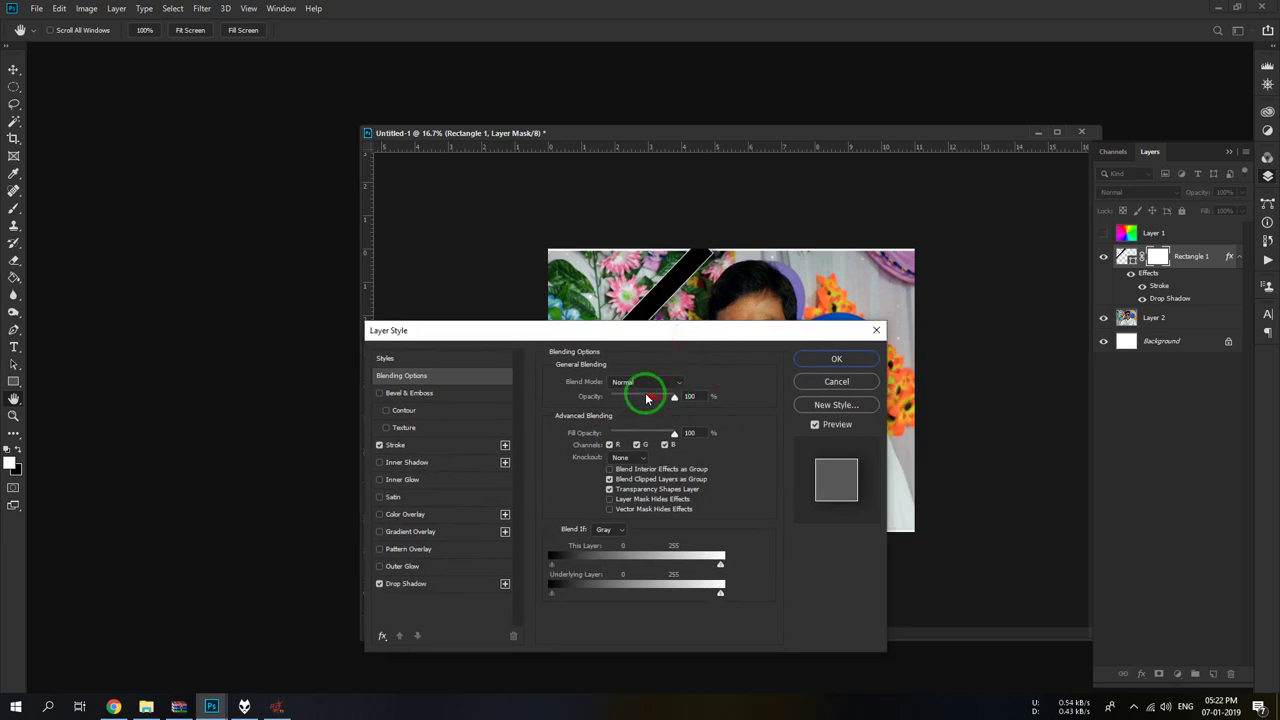
{"action": "left_click", "coordinate": [627, 458]}
{"action": "left_click", "coordinate": [625, 482]}
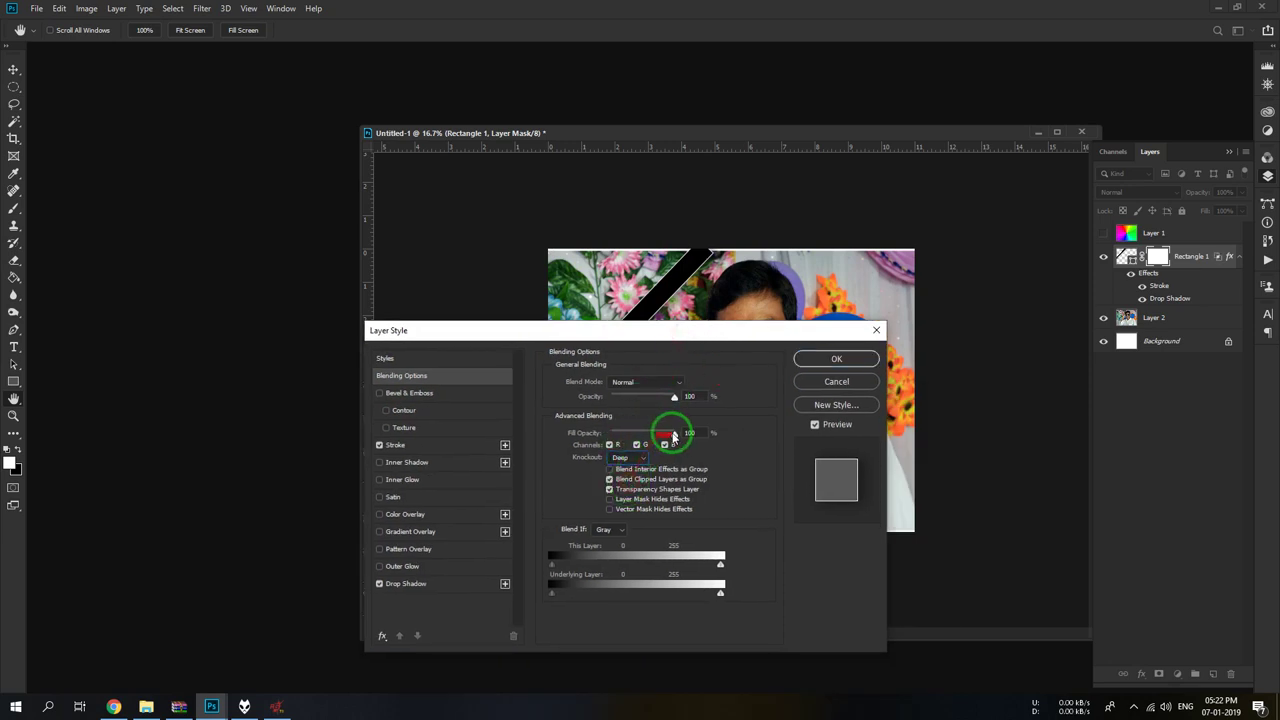
{"action": "left_click_drag", "start_coordinate": [673, 437], "coordinate": [500, 434]}
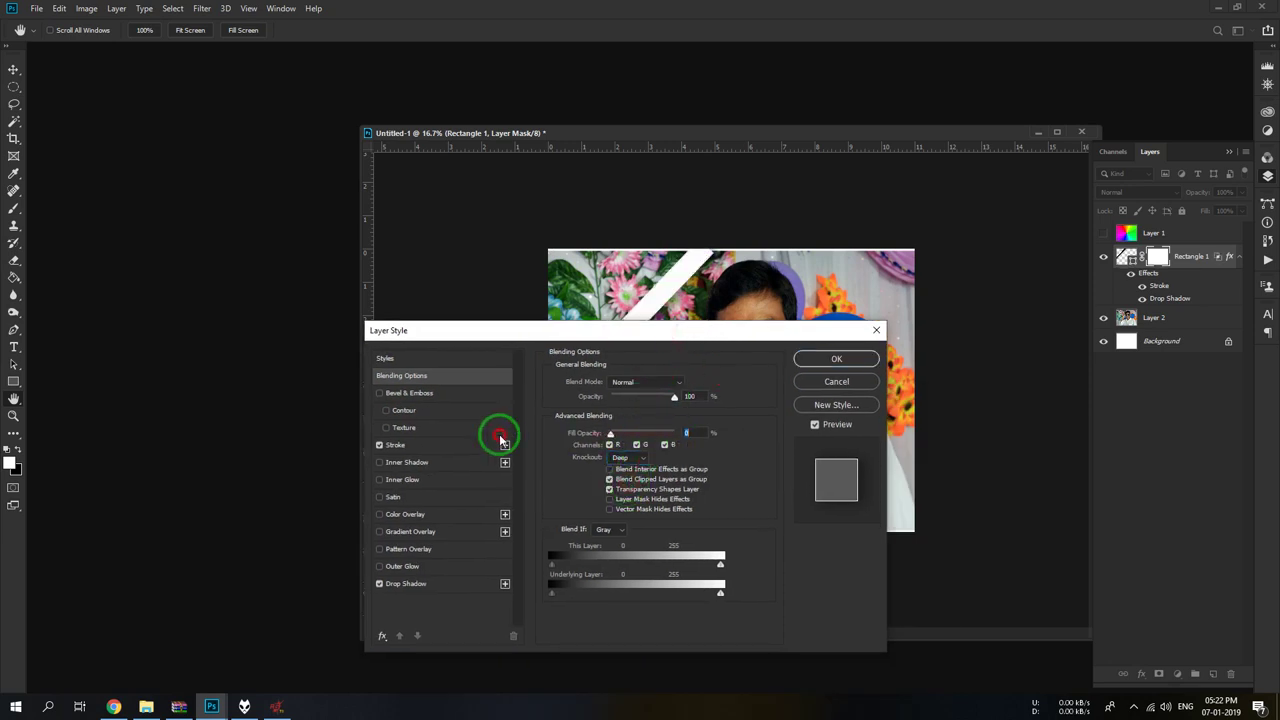
{"action": "left_click", "coordinate": [852, 366]}
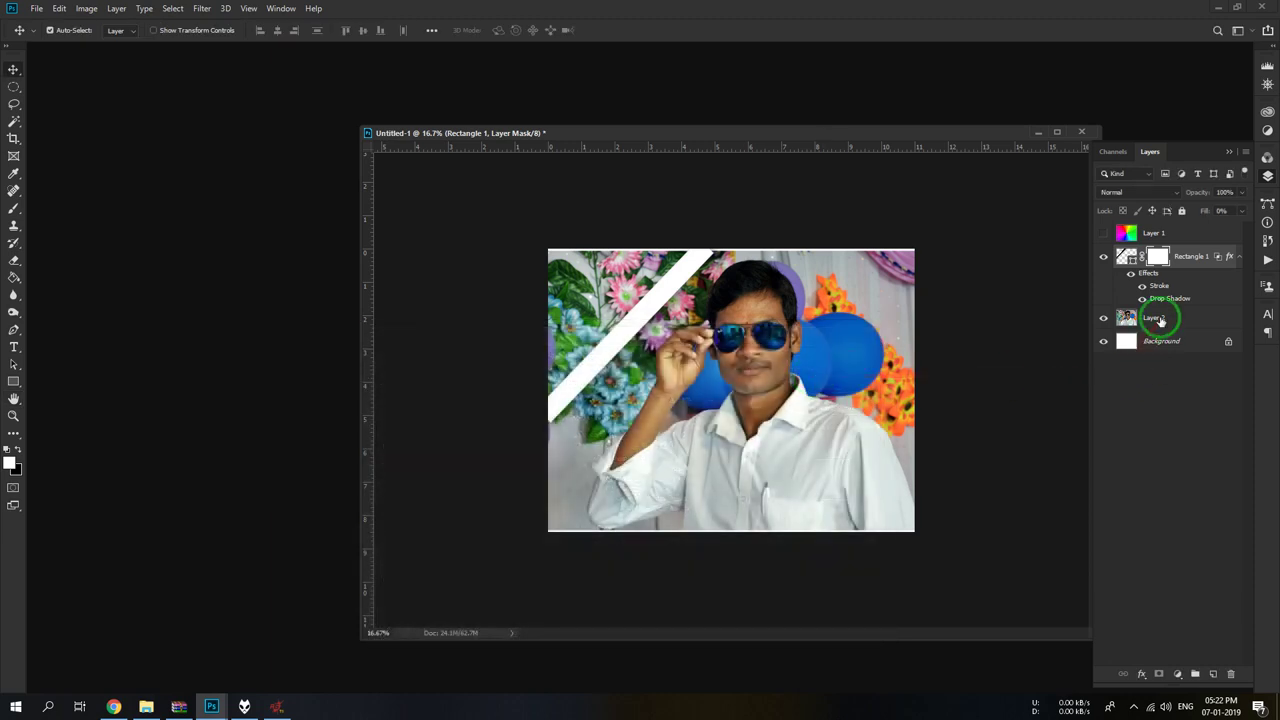
- Merge portrait Layer 2 into Background and make rainbow Layer 1 visible
{"action": "left_click", "coordinate": [1159, 319]}
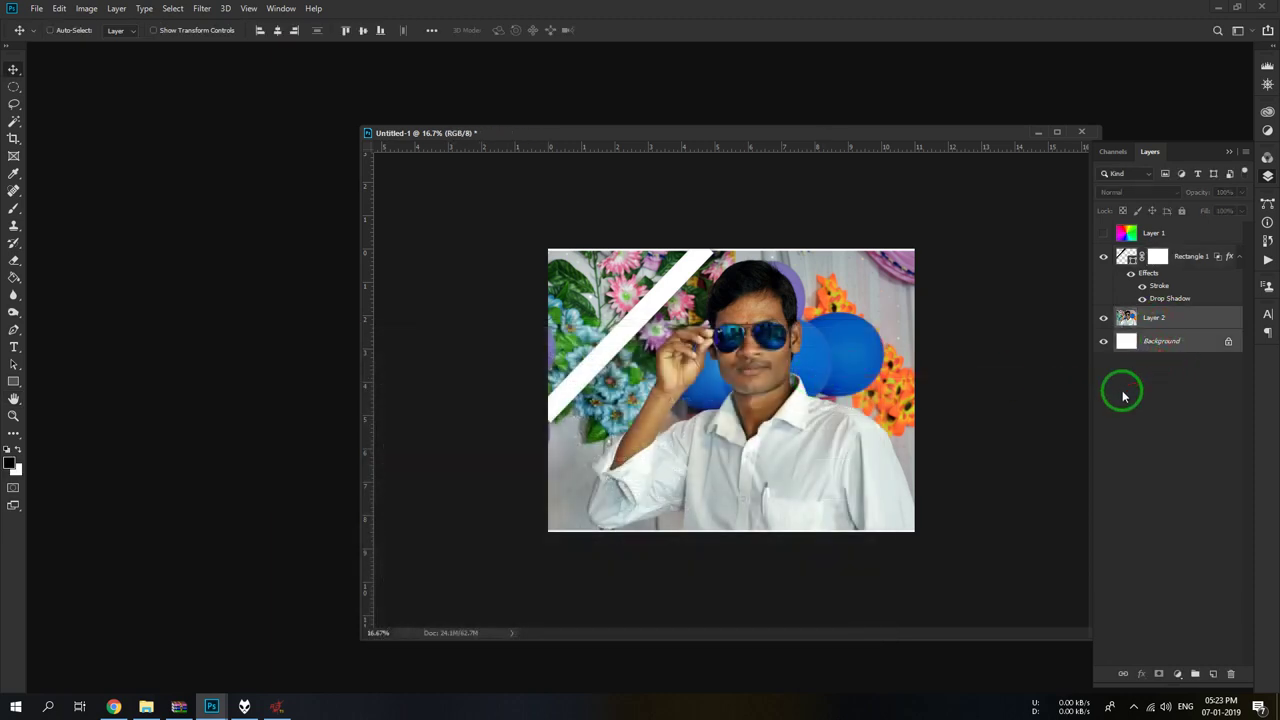
{"action": "key", "text": "ctrl+e"}
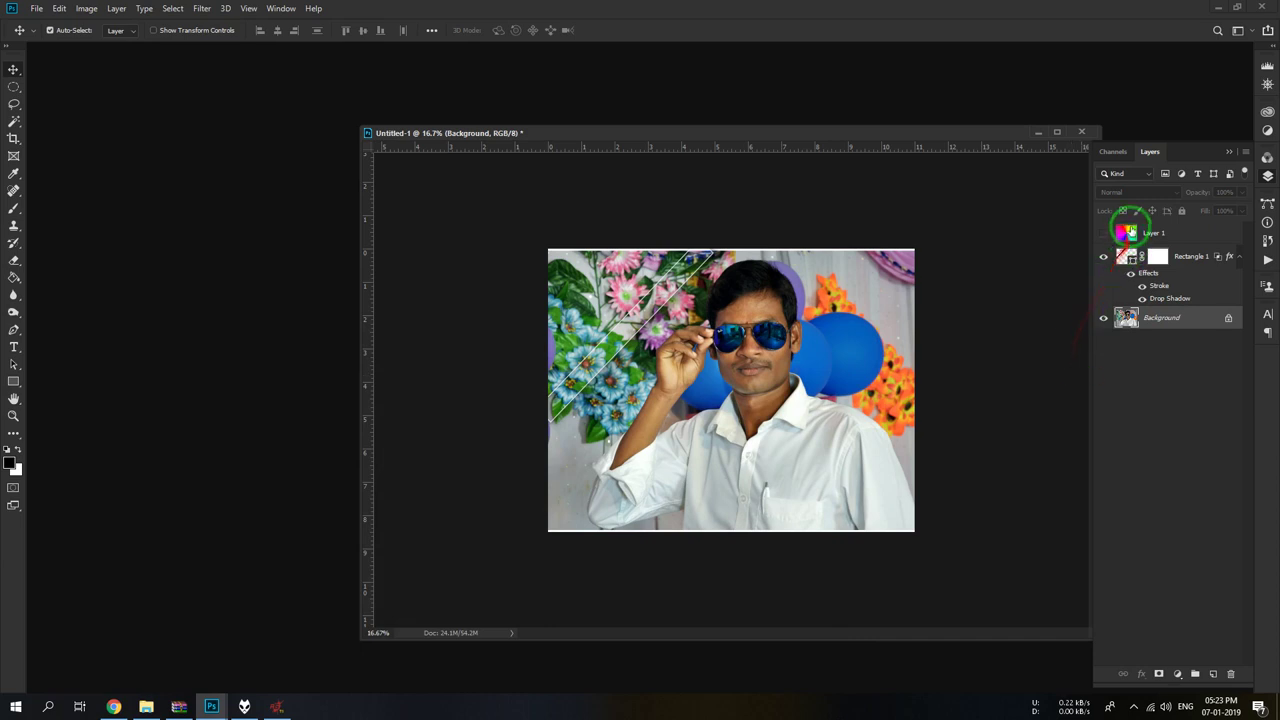
{"action": "left_click", "coordinate": [1104, 233]}
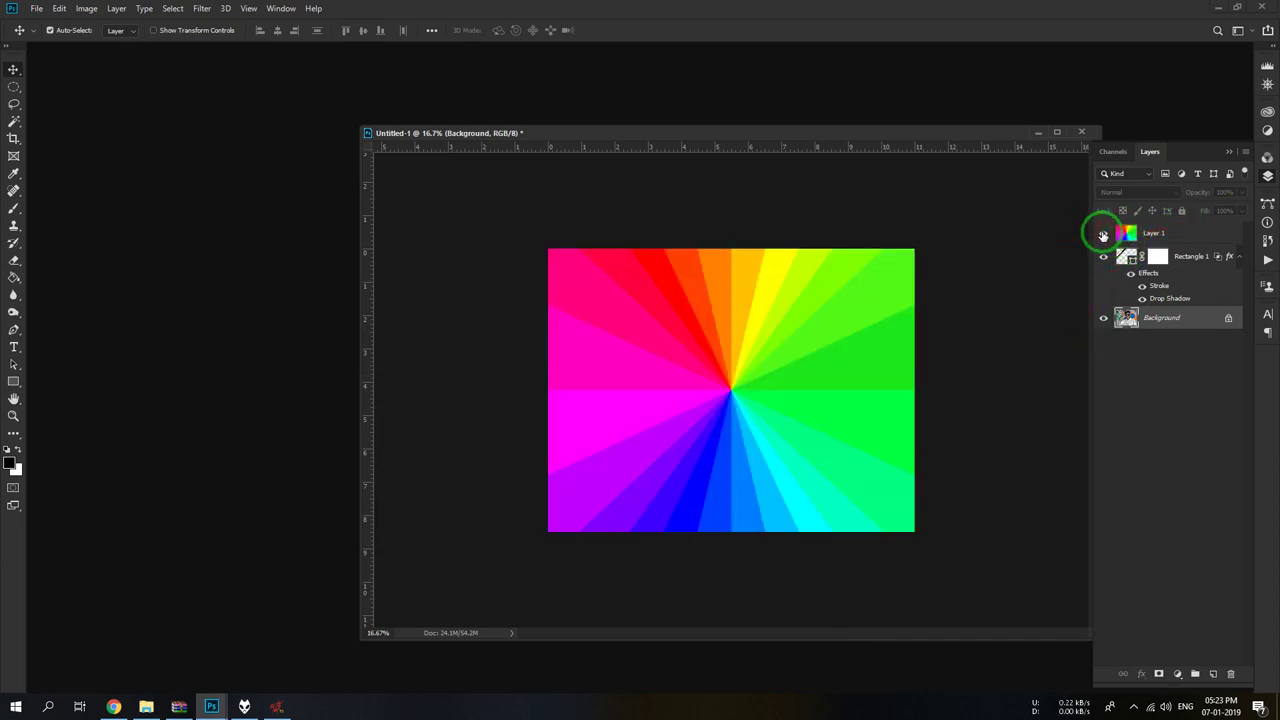
- Move rainbow Layer 1 beneath the Rectangle 1 strip
{"action": "left_click_drag", "start_coordinate": [1166, 232], "coordinate": [1174, 291]}
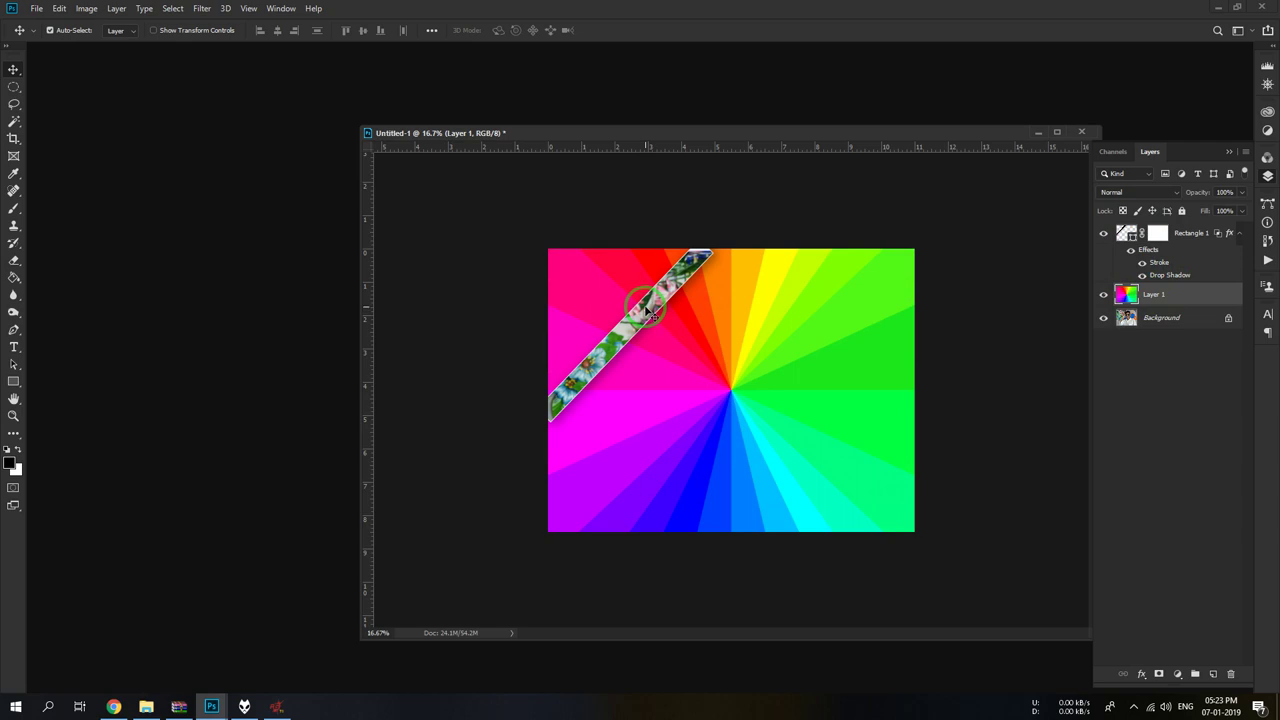
{"action": "key", "text": "ctrl+t"}
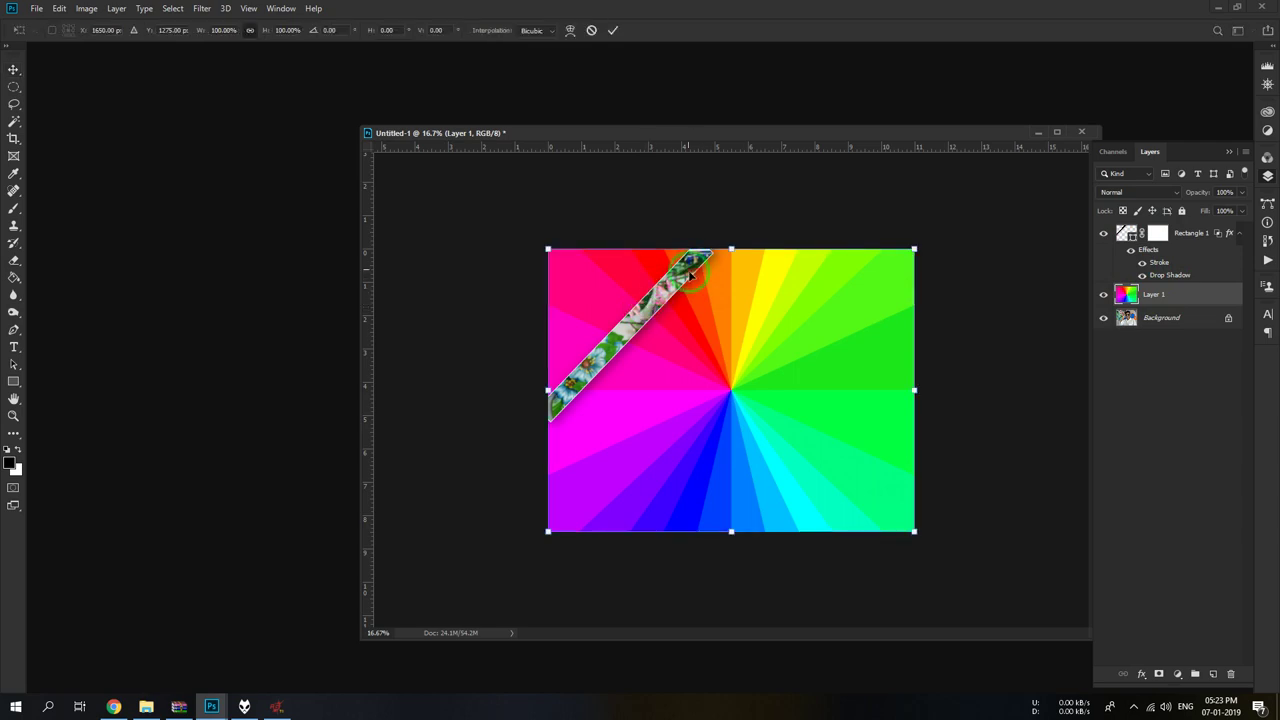
{"action": "key", "text": "Return"}
- Enlarge the Rectangle 1 strip slightly and drag a parallel copy to the lower right
{"action": "left_click", "coordinate": [1190, 233]}
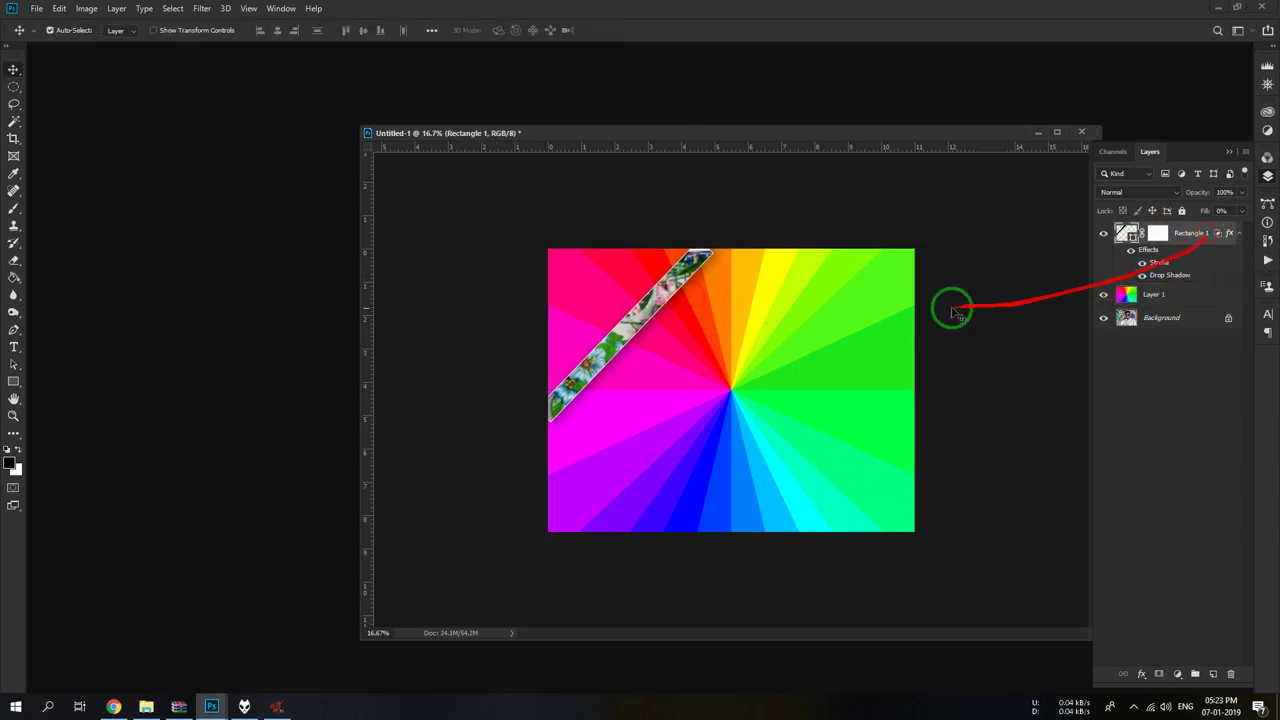
{"action": "key", "text": "ctrl+t"}
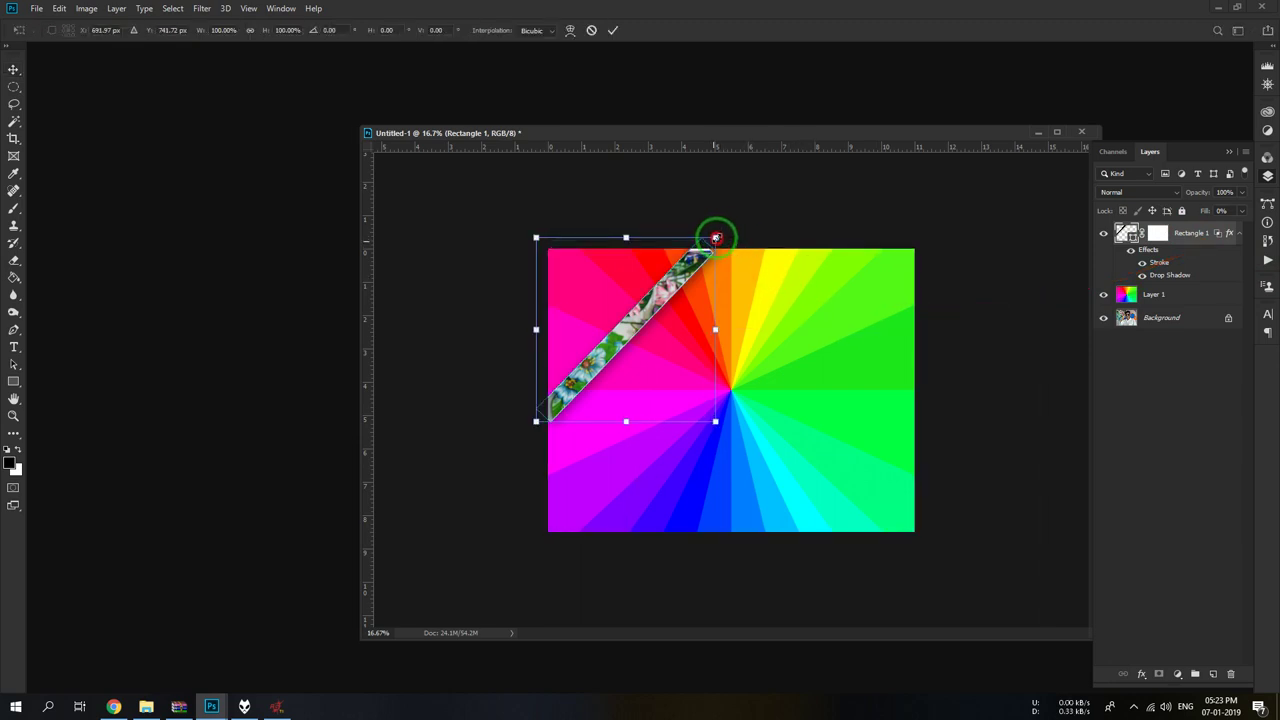
{"action": "left_click_drag", "start_coordinate": [712, 240], "coordinate": [723, 232]}
{"action": "left_click_drag", "start_coordinate": [537, 424], "coordinate": [523, 428]}
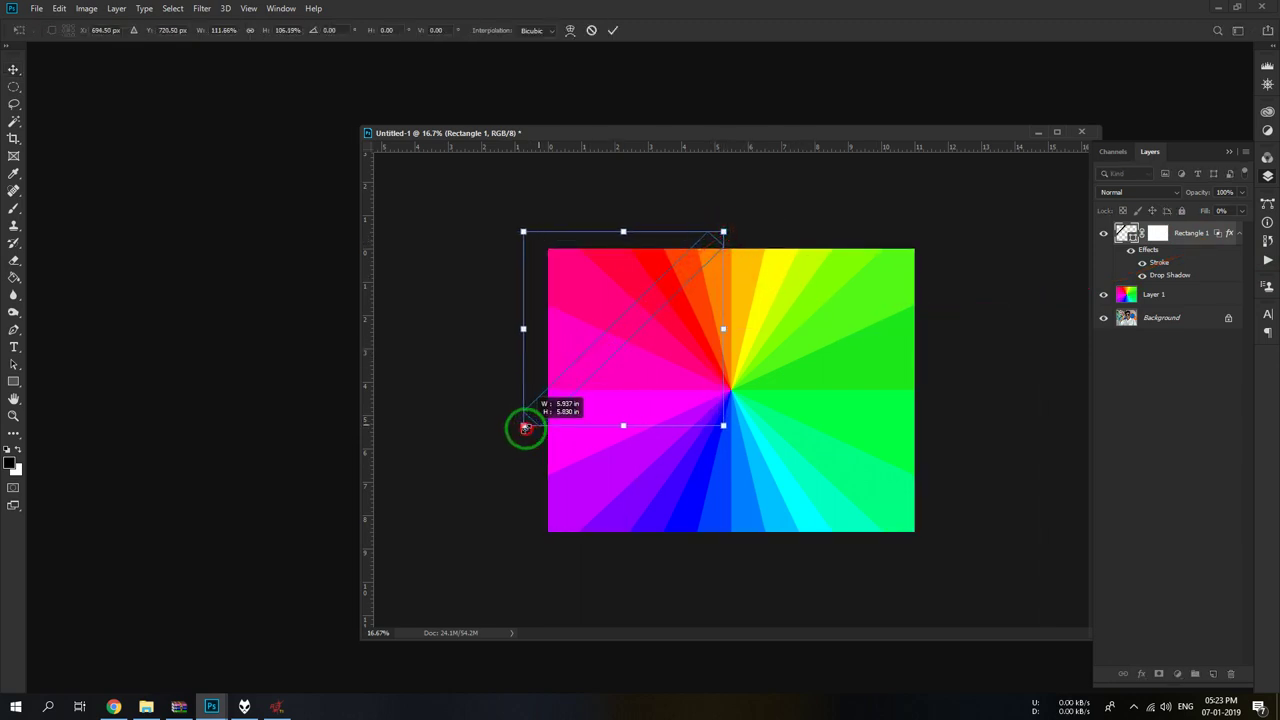
{"action": "key", "text": "Return"}
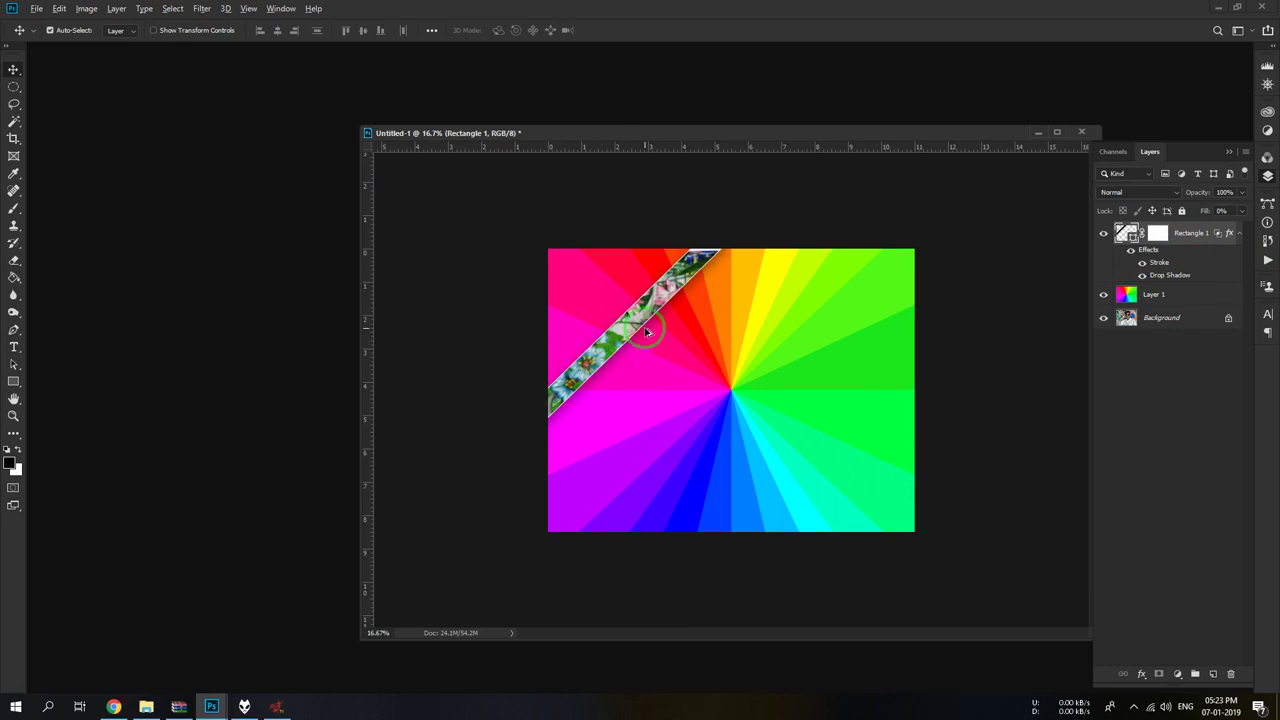
{"action": "mouse_move", "coordinate": [645, 313]}
{"action": "left_mouse_down"}
{"action": "mouse_move", "coordinate": [700, 355]}
{"action": "mouse_move", "coordinate": [667, 380]}
{"action": "mouse_move", "coordinate": [700, 386]}
{"action": "mouse_move", "coordinate": [730, 340]}
{"action": "mouse_move", "coordinate": [760, 340]}
{"action": "left_mouse_up"}
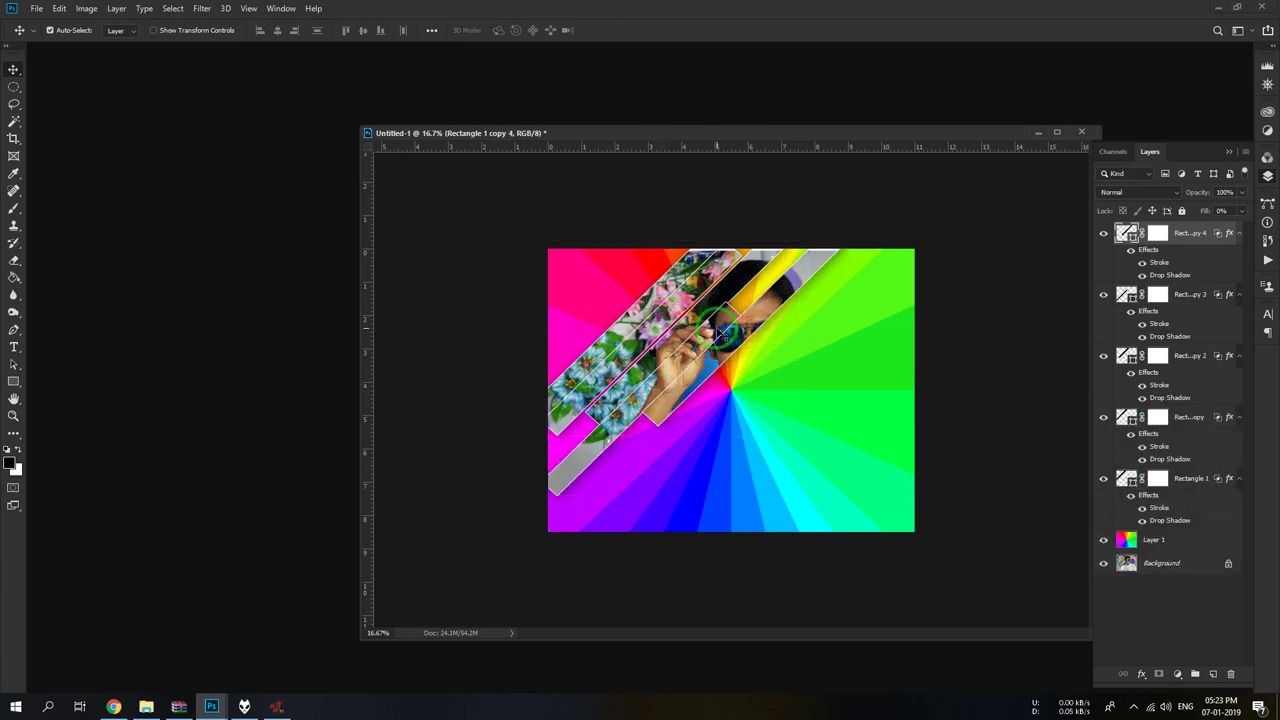
- Enlarge the Rectangle 1 copy 3 strip toward the upper right
{"action": "left_click", "coordinate": [720, 330]}
{"action": "key", "text": "ctrl+t"}
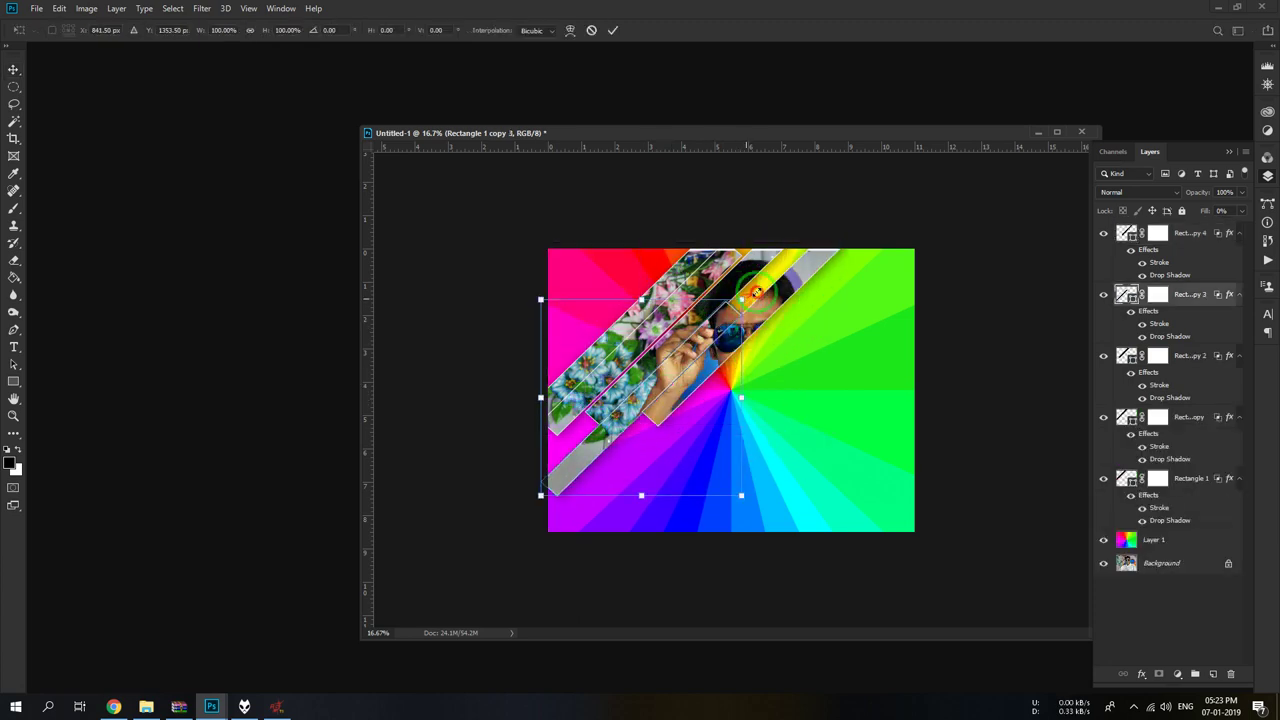
{"action": "mouse_move", "coordinate": [740, 297]}
{"action": "left_mouse_down"}
{"action": "mouse_move", "coordinate": [775, 272]}
{"action": "mouse_move", "coordinate": [730, 330]}
{"action": "left_mouse_up"}
{"action": "key", "text": "Return"}
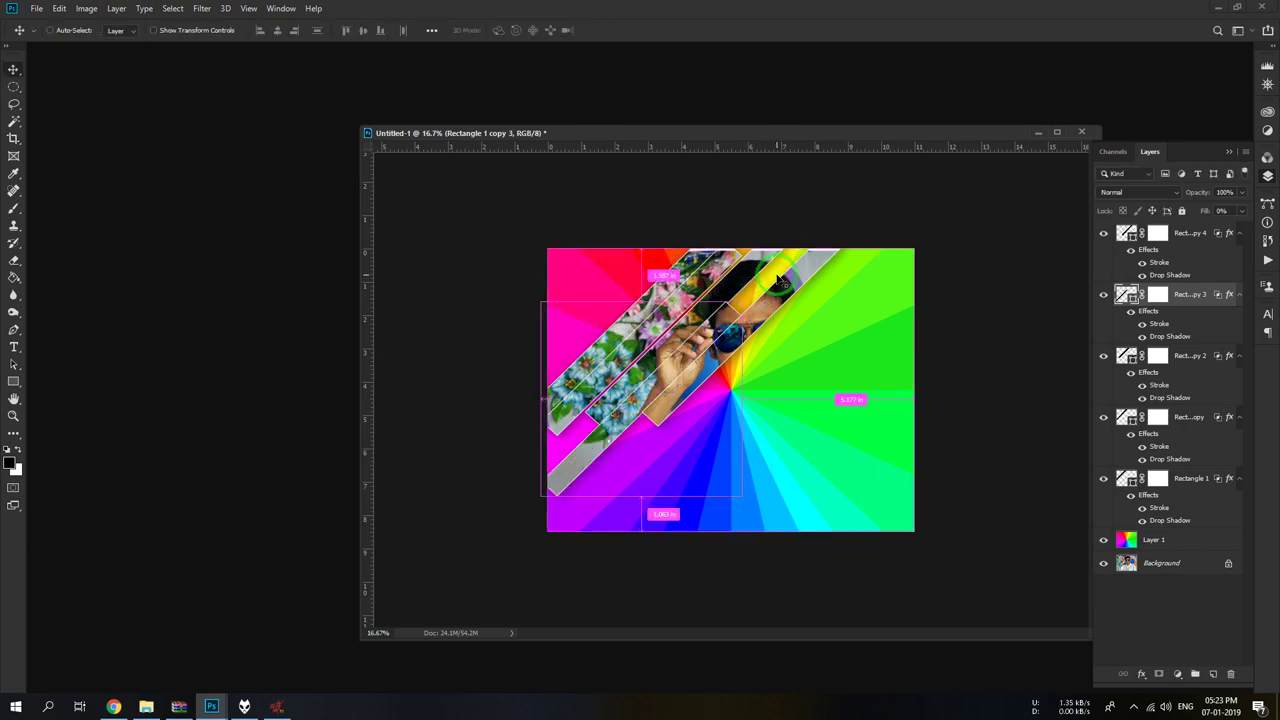
- Narrow copy 3 from the right and slide duplicate strips down-left along the diagonal
{"action": "key", "text": "ctrl+t"}
{"action": "left_click_drag", "start_coordinate": [768, 393], "coordinate": [733, 370]}
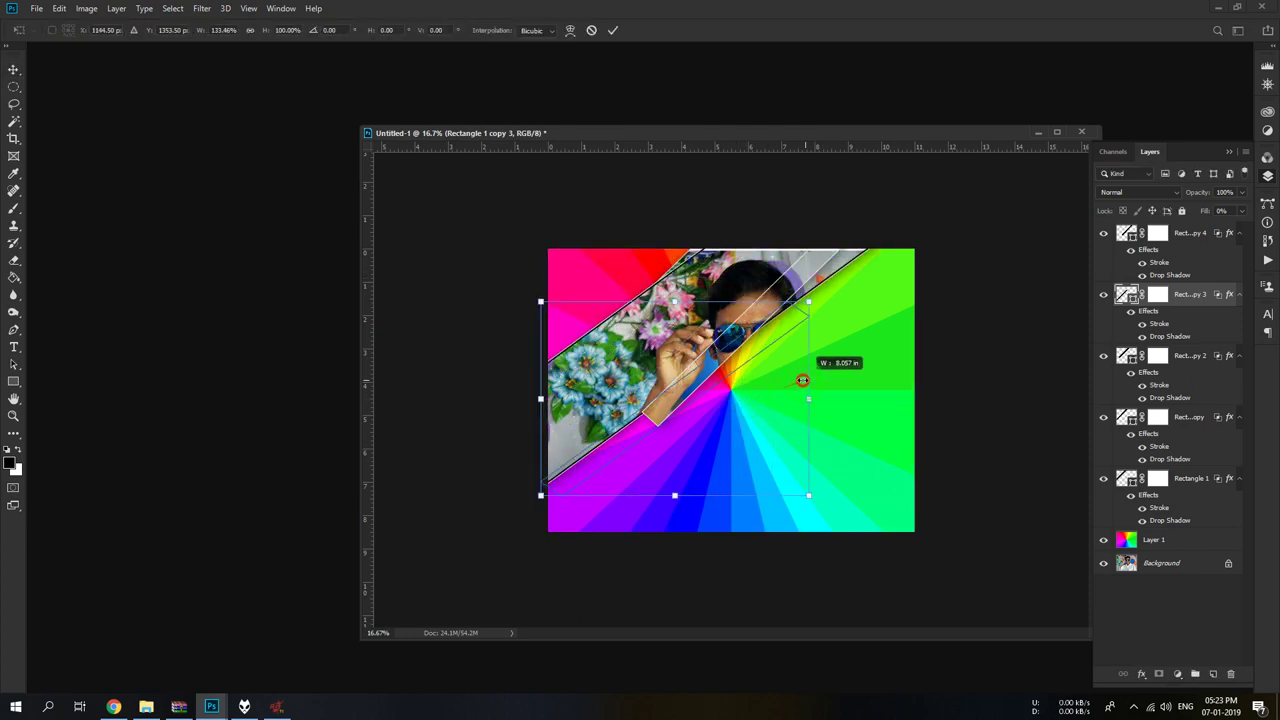
{"action": "key", "text": "Return"}
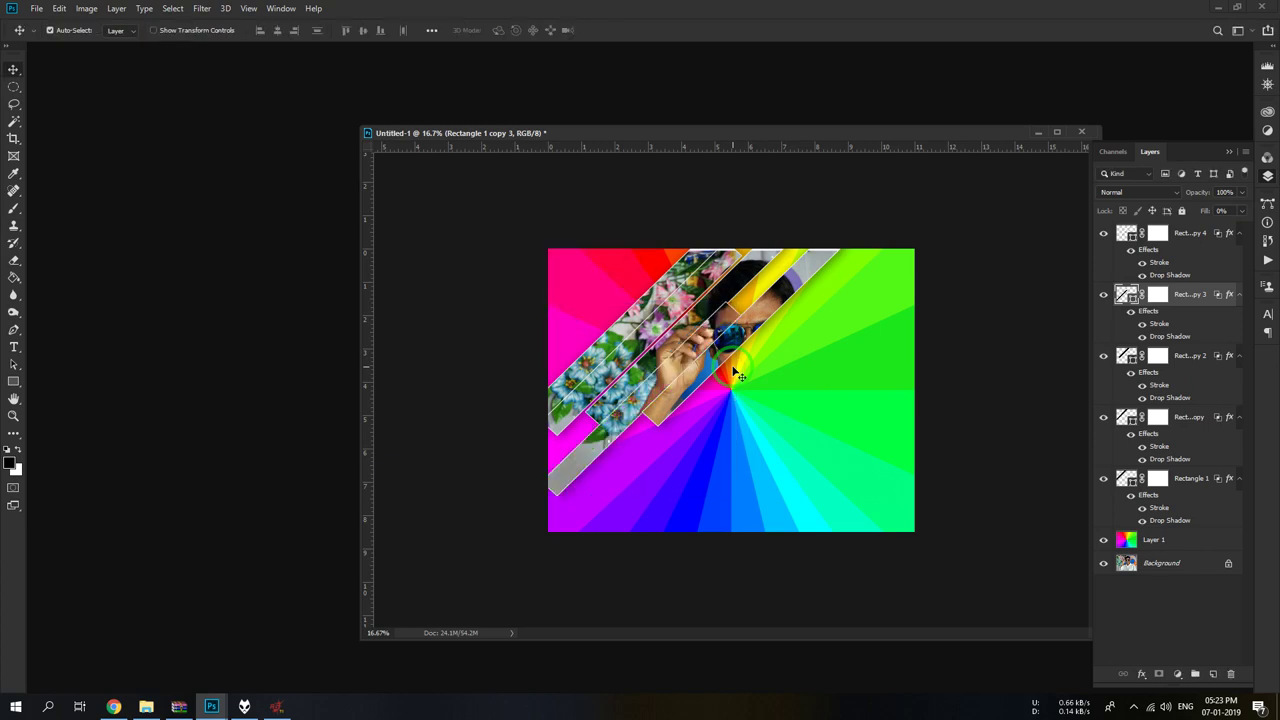
{"action": "left_click_drag", "start_coordinate": [722, 330], "coordinate": [668, 420]}
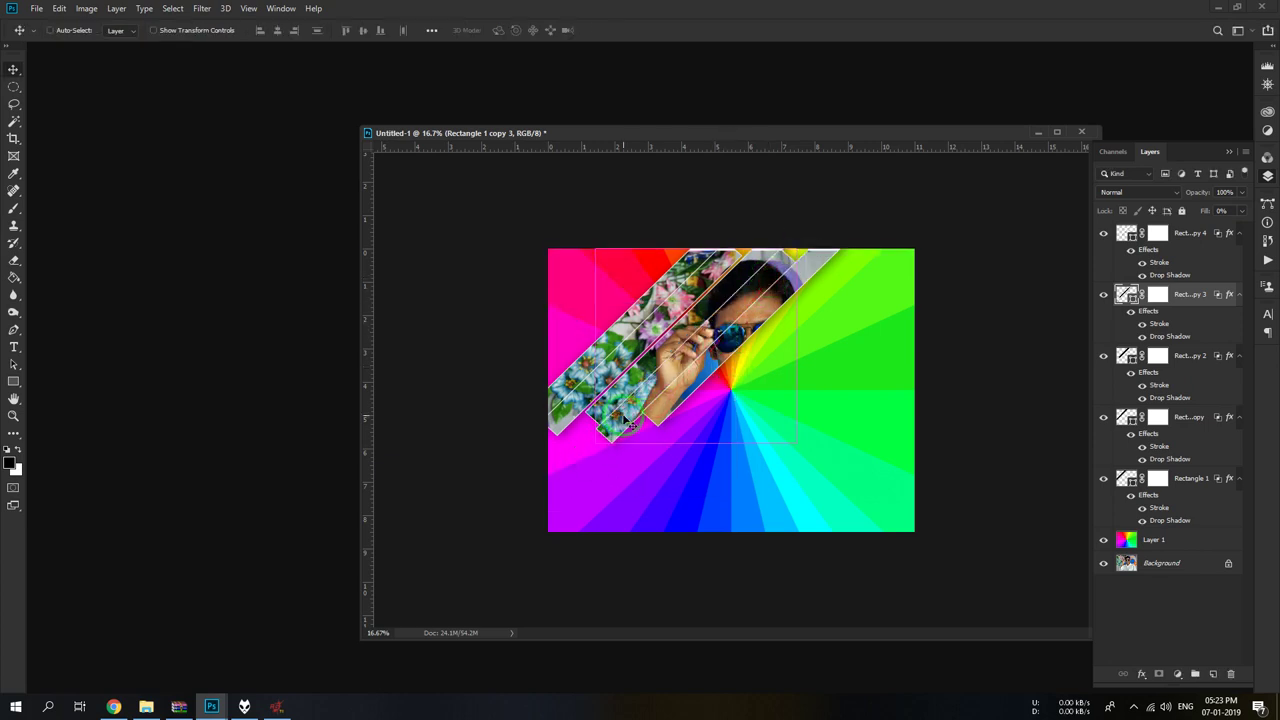
{"action": "mouse_move", "coordinate": [680, 410]}
{"action": "left_mouse_down"}
{"action": "mouse_move", "coordinate": [697, 420]}
{"action": "mouse_move", "coordinate": [776, 352]}
{"action": "mouse_move", "coordinate": [685, 482]}
{"action": "mouse_move", "coordinate": [795, 395]}
{"action": "mouse_move", "coordinate": [791, 415]}
{"action": "mouse_move", "coordinate": [741, 452]}
{"action": "mouse_move", "coordinate": [870, 358]}
{"action": "left_mouse_up"}
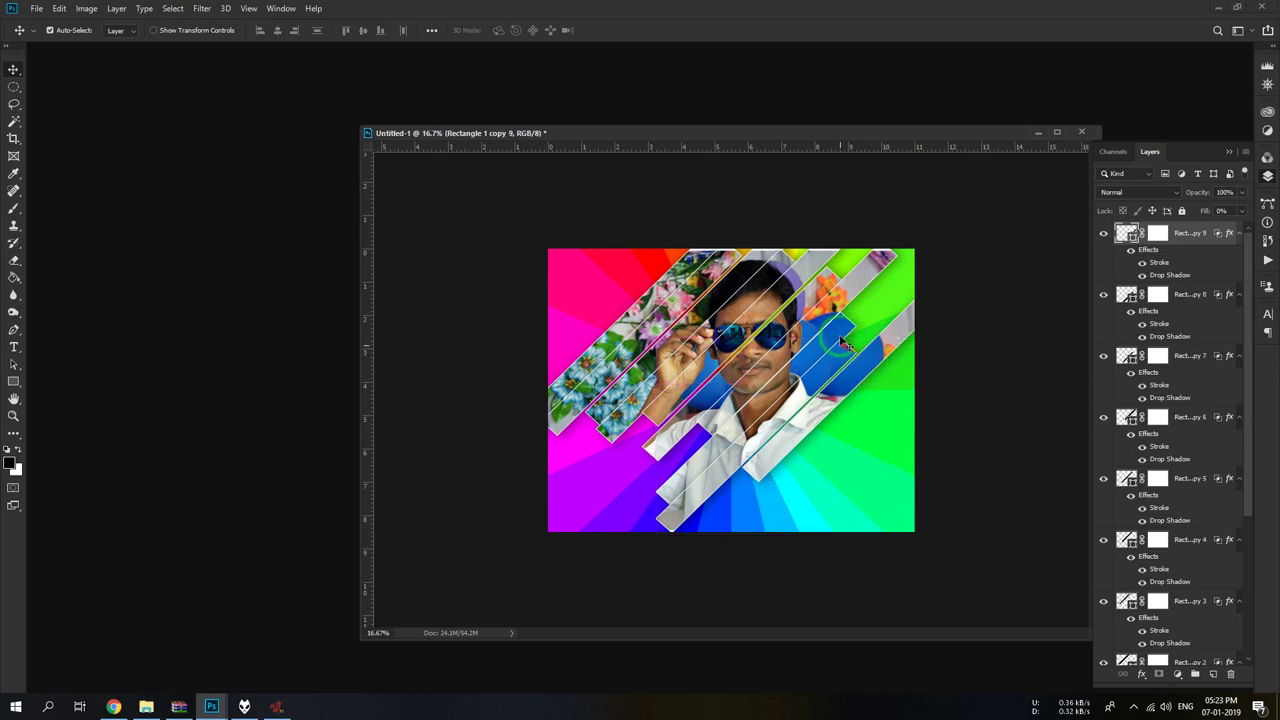
- Move the strip over the shirt lower-left and scale it to about 131%
{"action": "left_click", "coordinate": [708, 440]}
{"action": "left_click", "coordinate": [720, 430]}
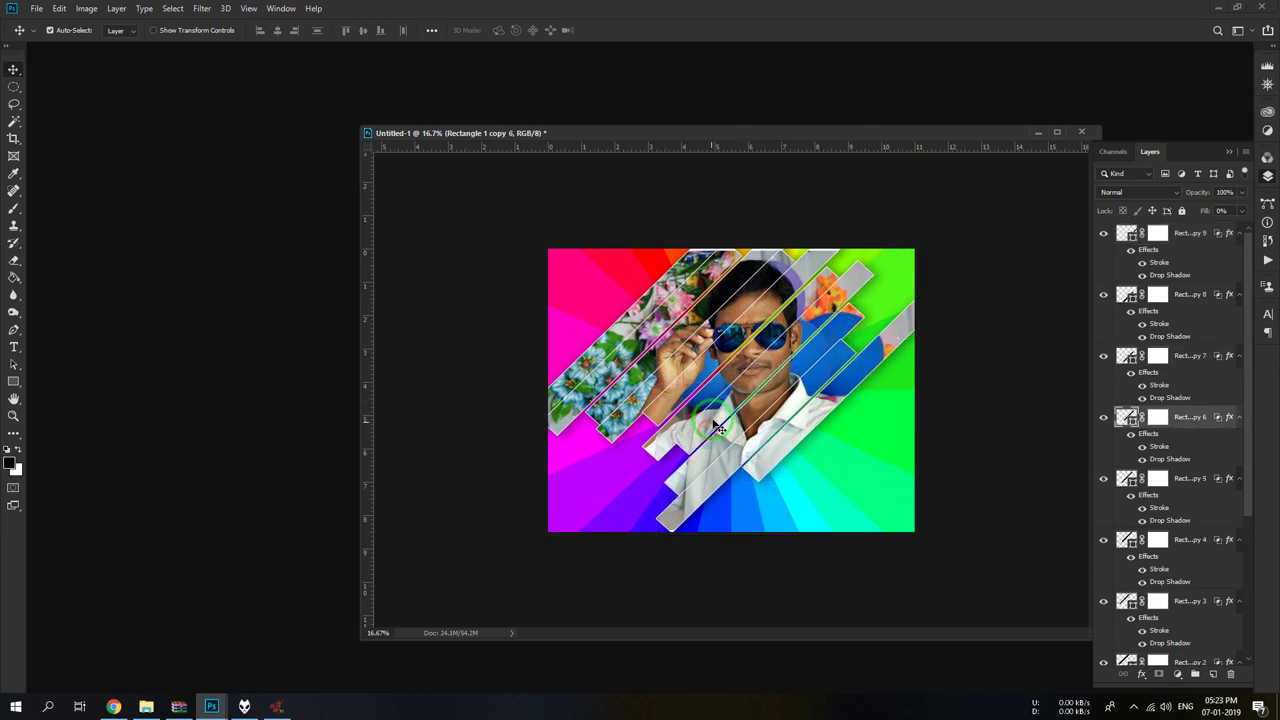
{"action": "left_click_drag", "start_coordinate": [632, 482], "coordinate": [692, 432]}
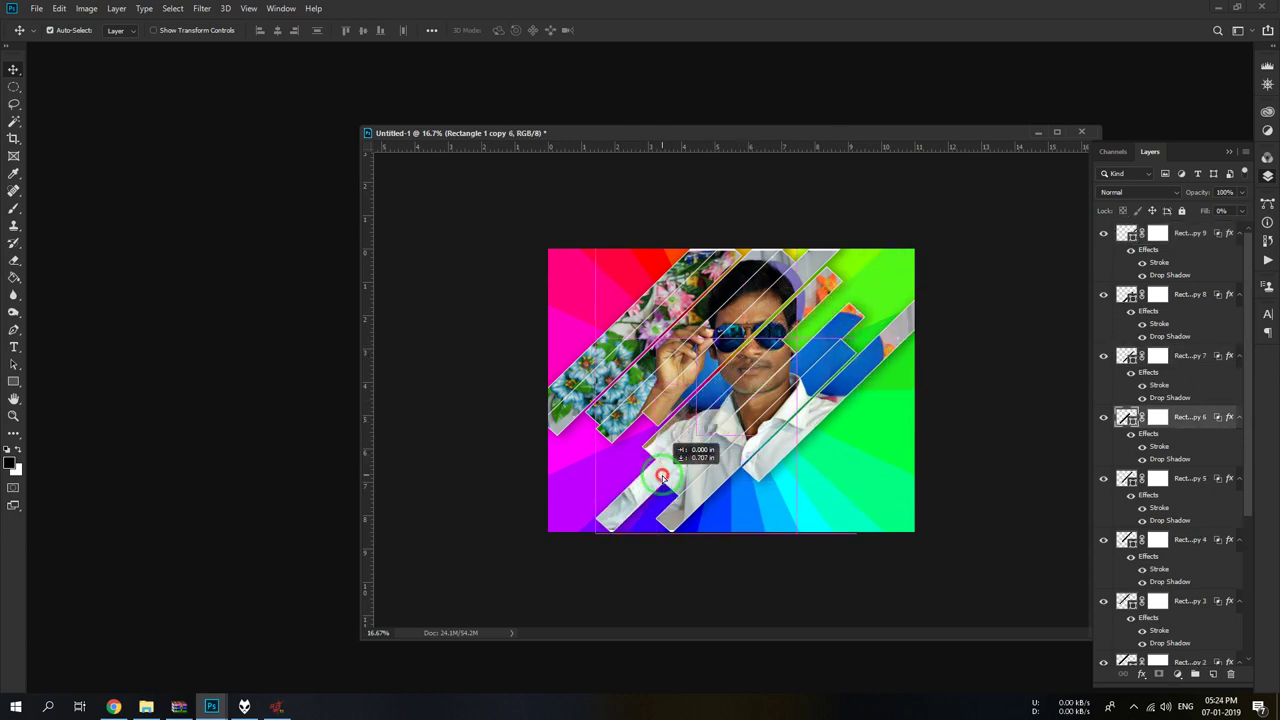
{"action": "key", "text": "ctrl+t"}
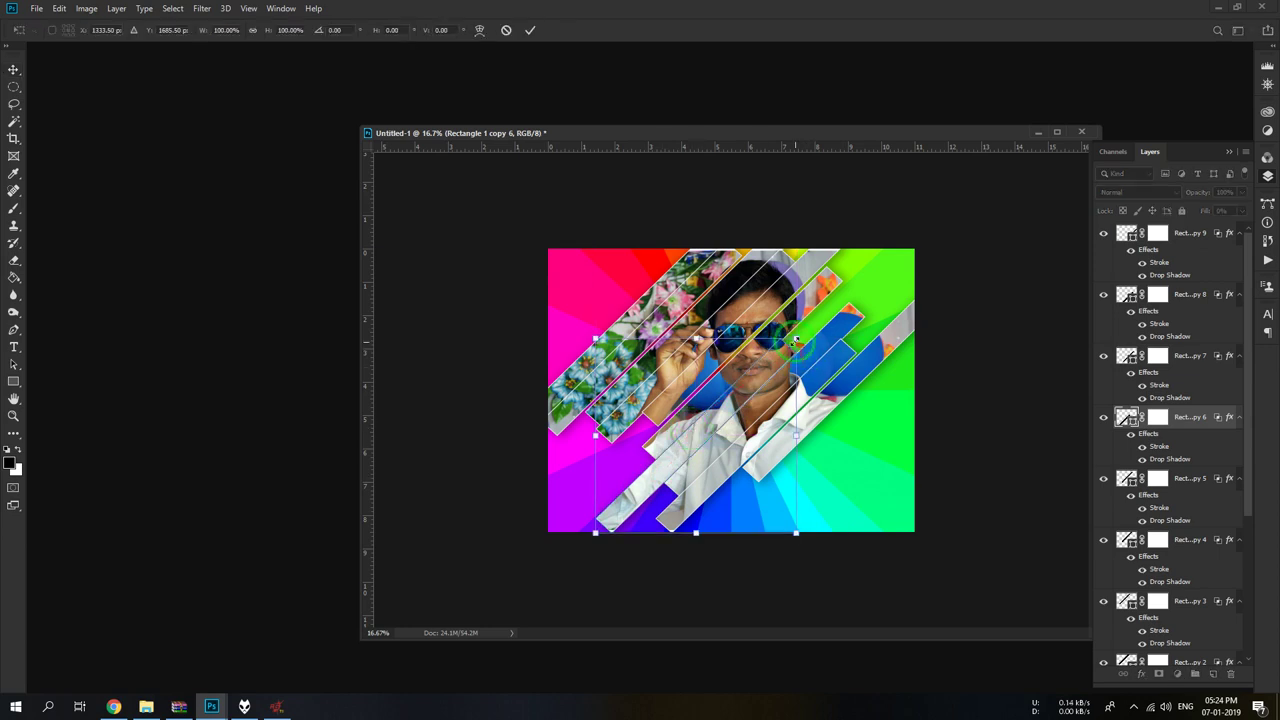
{"action": "left_click_drag", "start_coordinate": [794, 341], "coordinate": [871, 290]}
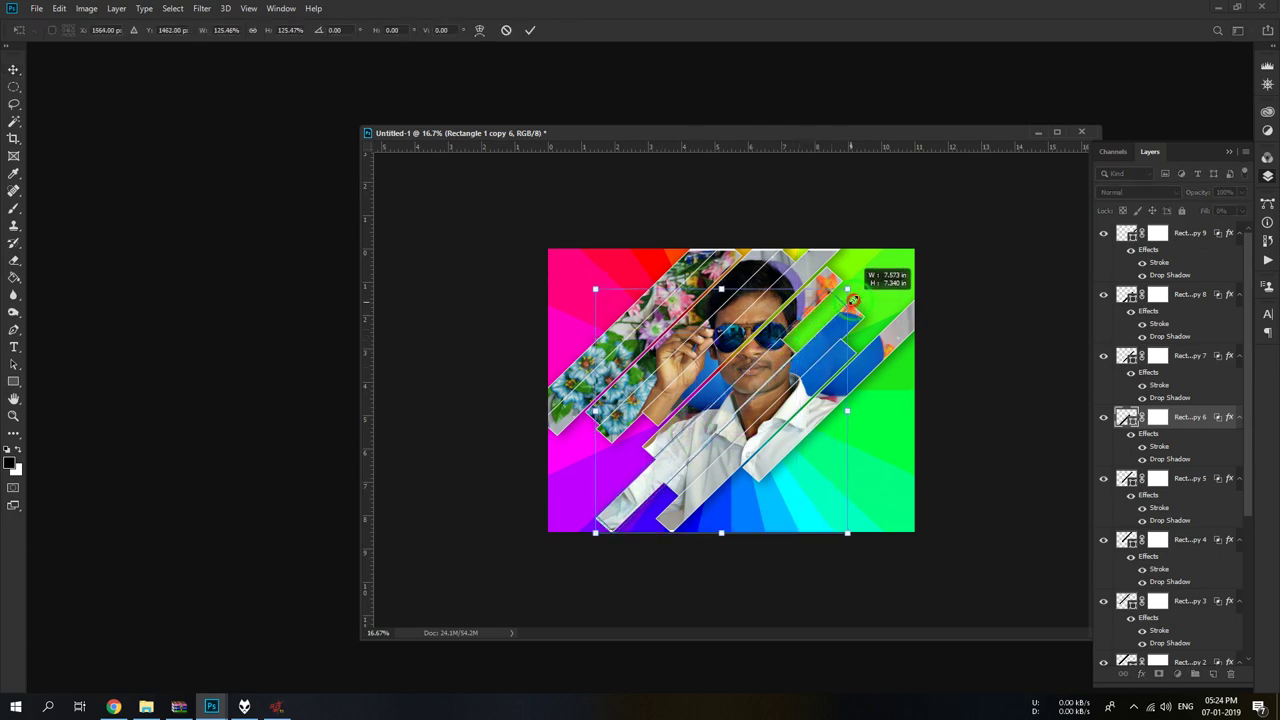
{"action": "double_click", "coordinate": [818, 320]}
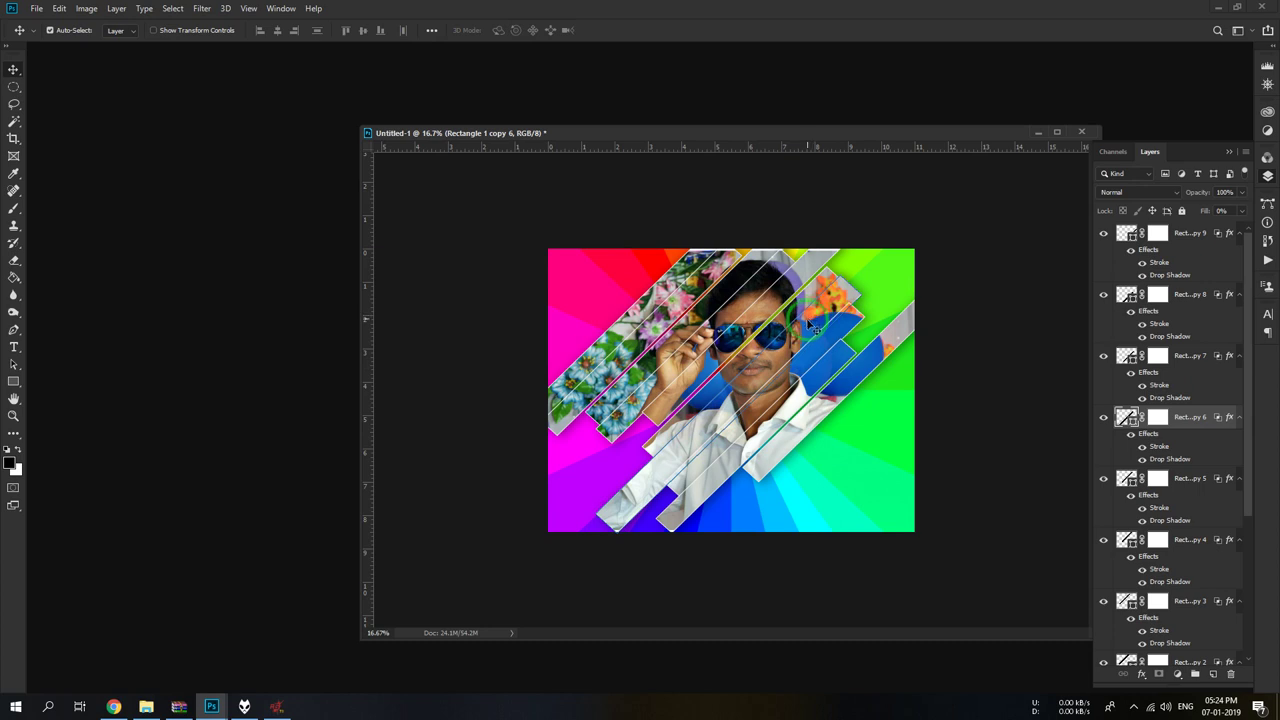
{"action": "left_click", "coordinate": [710, 370]}
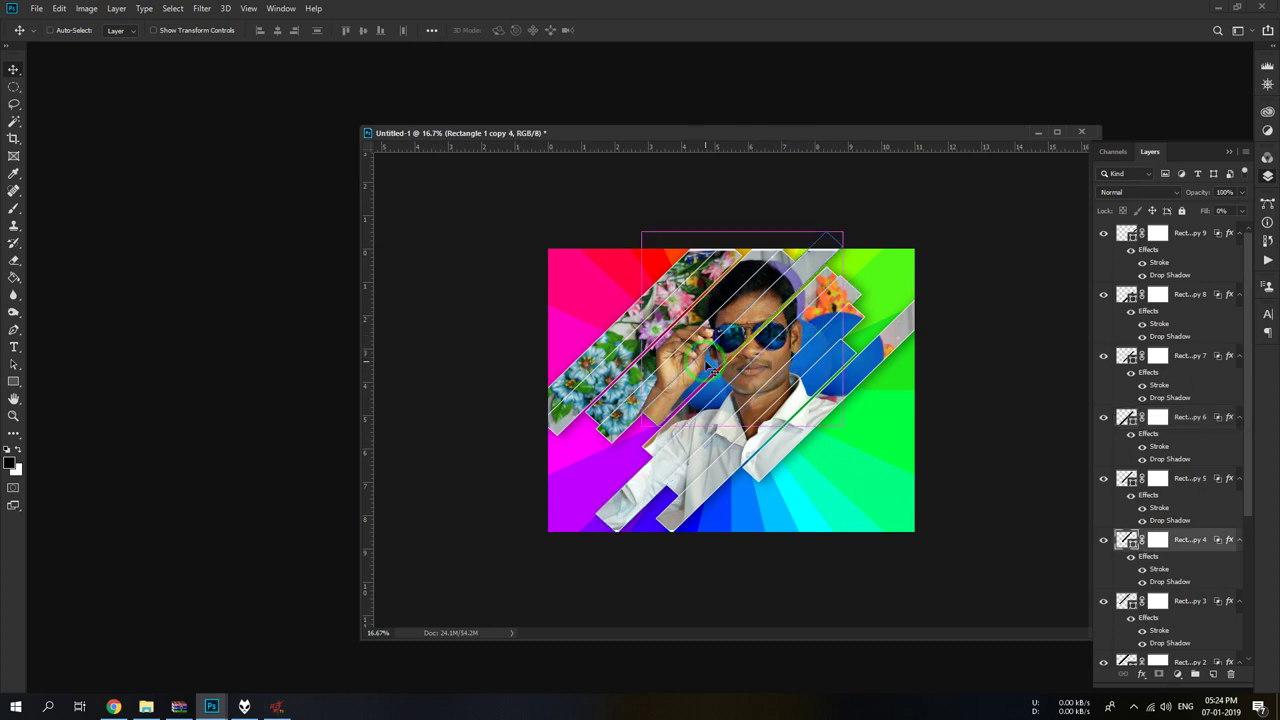
- Dismiss the path transform error and align copies 4, 8 and 5 flush across the portrait
{"action": "left_click", "coordinate": [658, 428]}
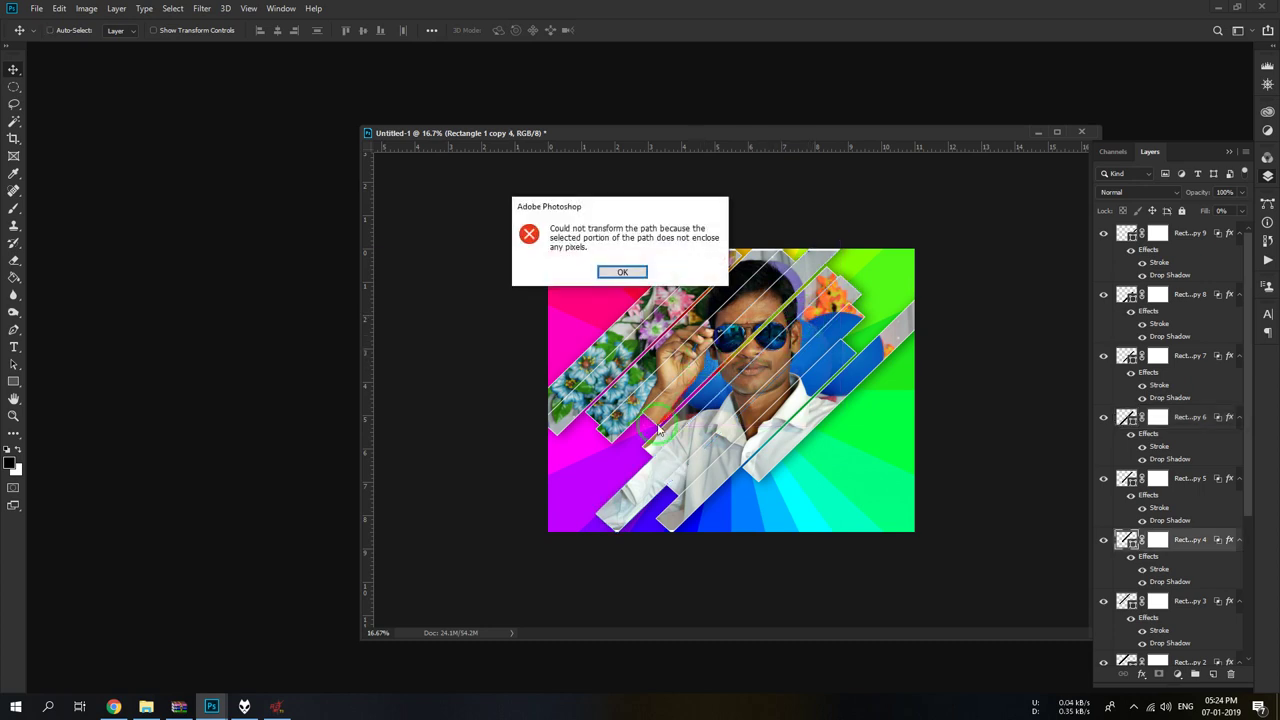
{"action": "left_click", "coordinate": [639, 276]}
{"action": "left_click_drag", "start_coordinate": [686, 379], "coordinate": [668, 395]}
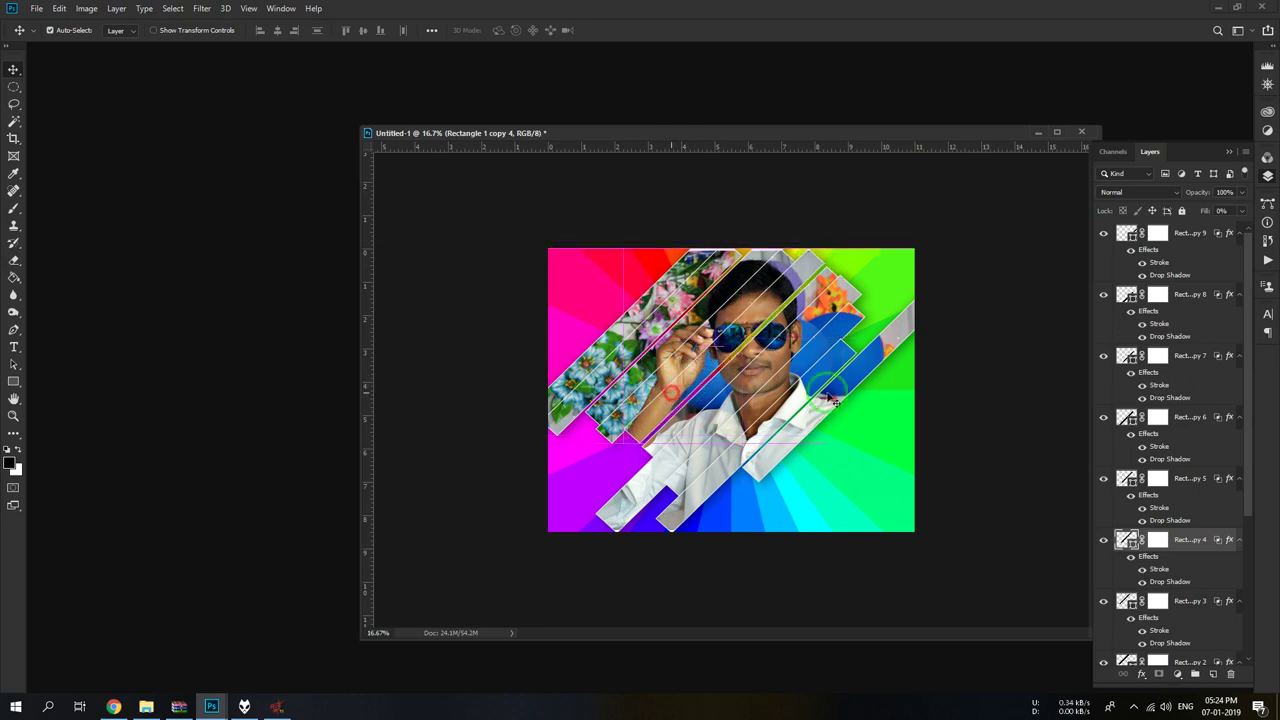
{"action": "mouse_move", "coordinate": [822, 393]}
{"action": "left_mouse_down"}
{"action": "mouse_move", "coordinate": [826, 427]}
{"action": "mouse_move", "coordinate": [755, 478]}
{"action": "left_mouse_up"}
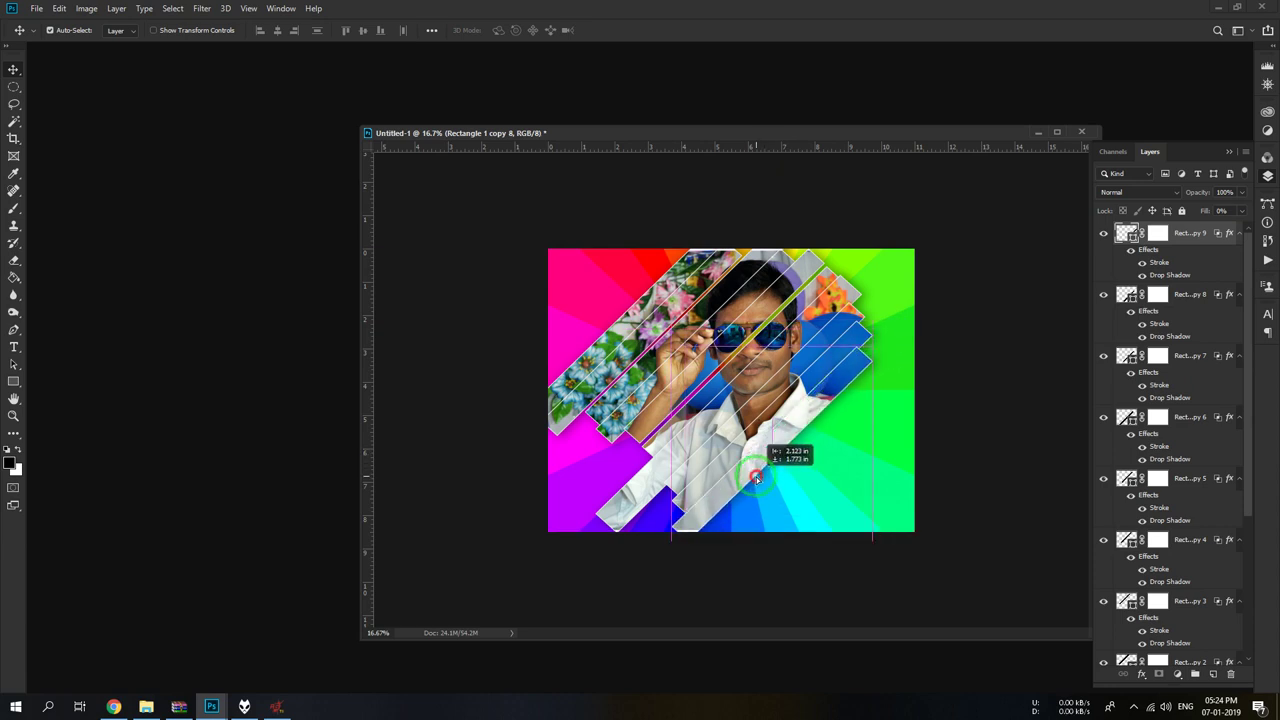
{"action": "mouse_move", "coordinate": [755, 478]}
{"action": "left_mouse_down"}
{"action": "mouse_move", "coordinate": [725, 470]}
{"action": "mouse_move", "coordinate": [733, 447]}
{"action": "left_mouse_up"}
{"action": "left_click_drag", "start_coordinate": [718, 380], "coordinate": [718, 380]}
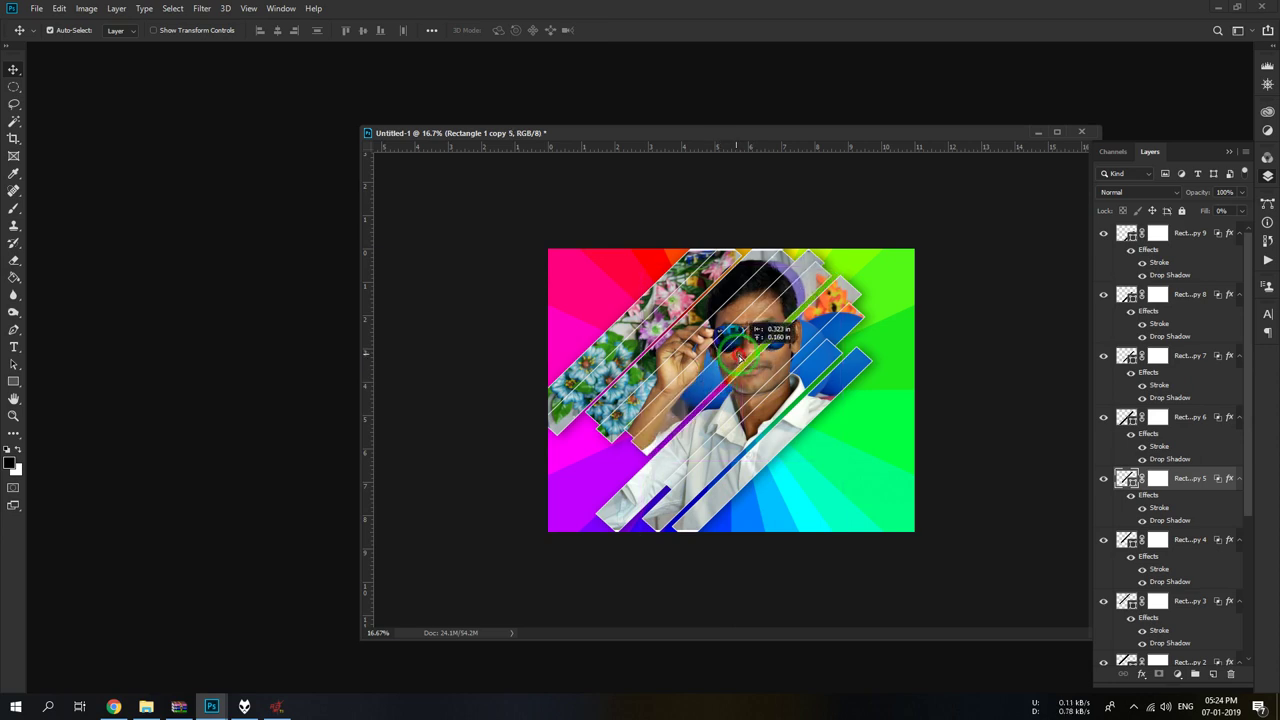
{"action": "mouse_move", "coordinate": [745, 364]}
{"action": "left_mouse_down"}
{"action": "mouse_move", "coordinate": [737, 355]}
{"action": "mouse_move", "coordinate": [830, 370]}
{"action": "left_mouse_up"}
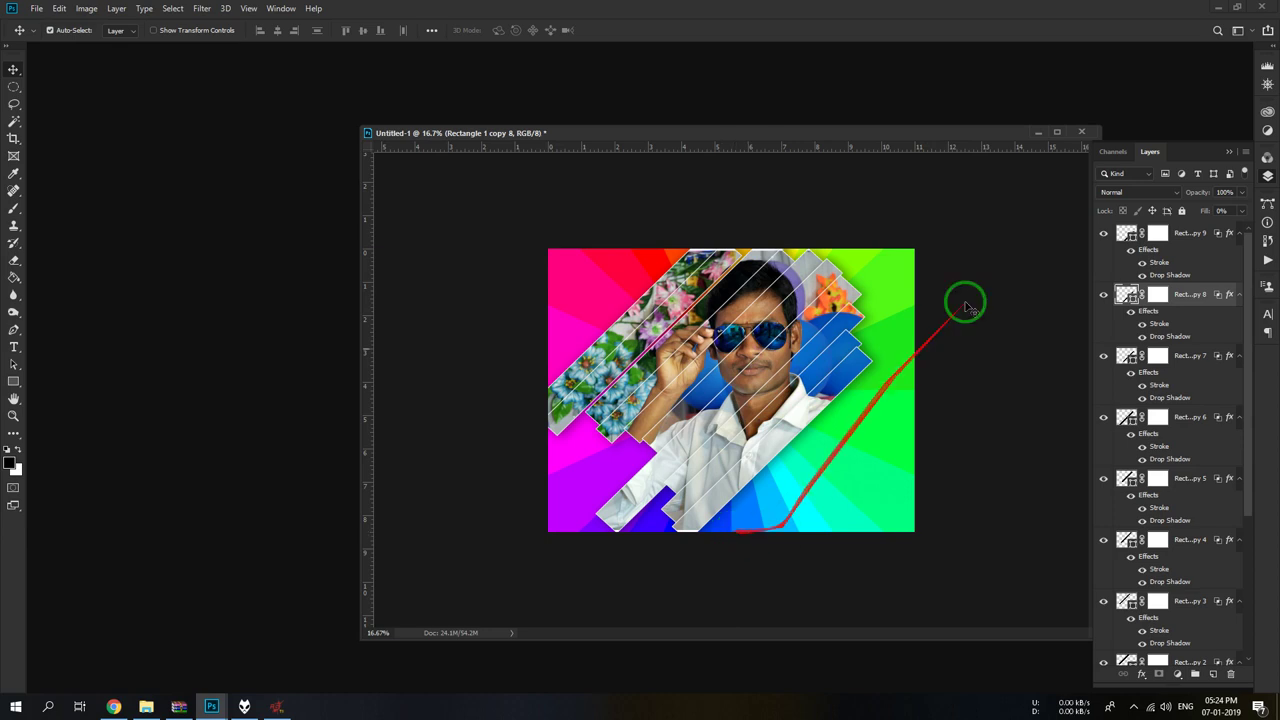
- Shift-select the full range of Rectangle copy strip layers and group them with Ctrl+G
{"action": "left_click", "coordinate": [1182, 248]}
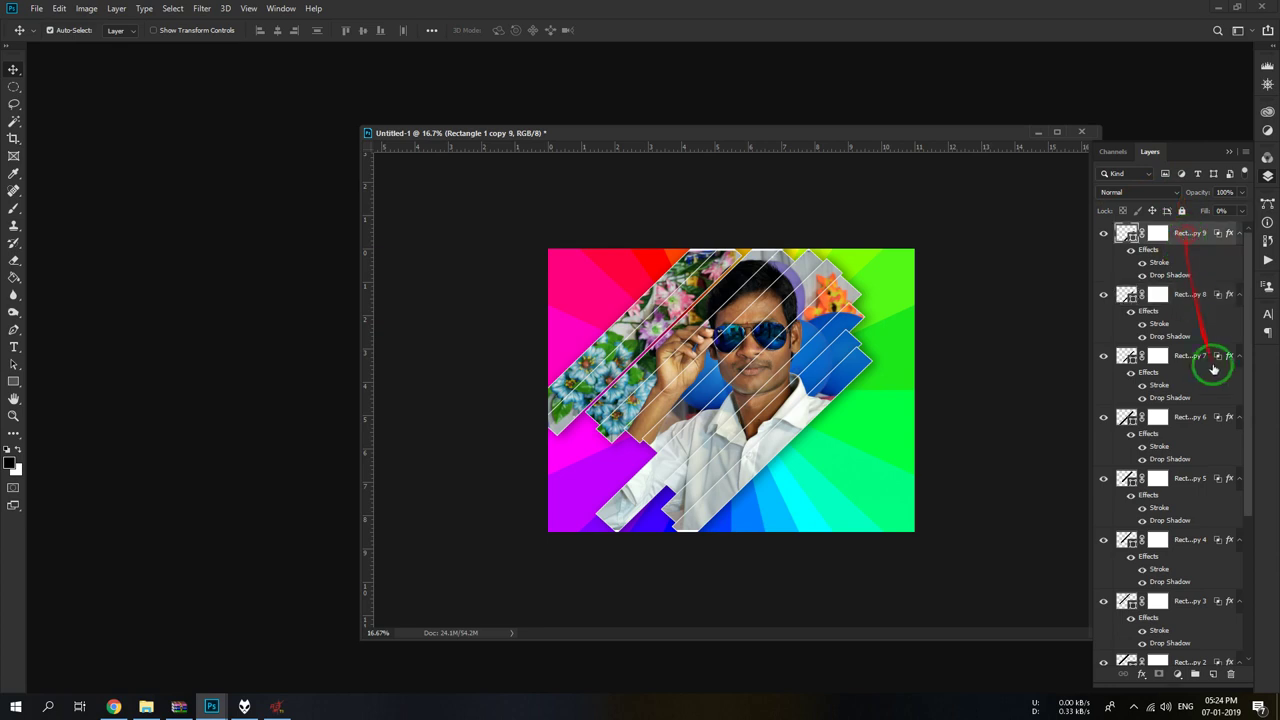
{"action": "scroll", "coordinate": [1214, 400], "scroll_direction": "down", "scroll_amount": 5}
{"action": "left_click", "coordinate": [1188, 568], "text": "shift"}
{"action": "scroll", "coordinate": [1188, 566], "scroll_direction": "up", "scroll_amount": 5}
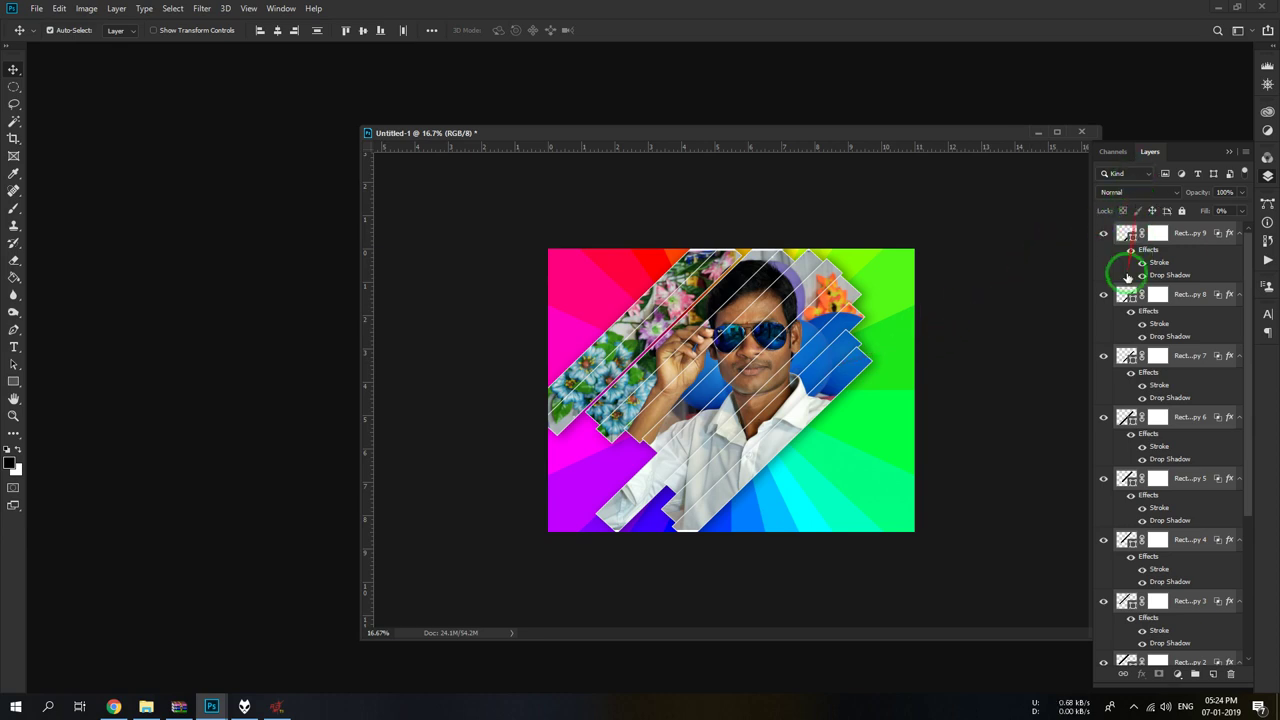
{"action": "key", "text": "ctrl+g"}
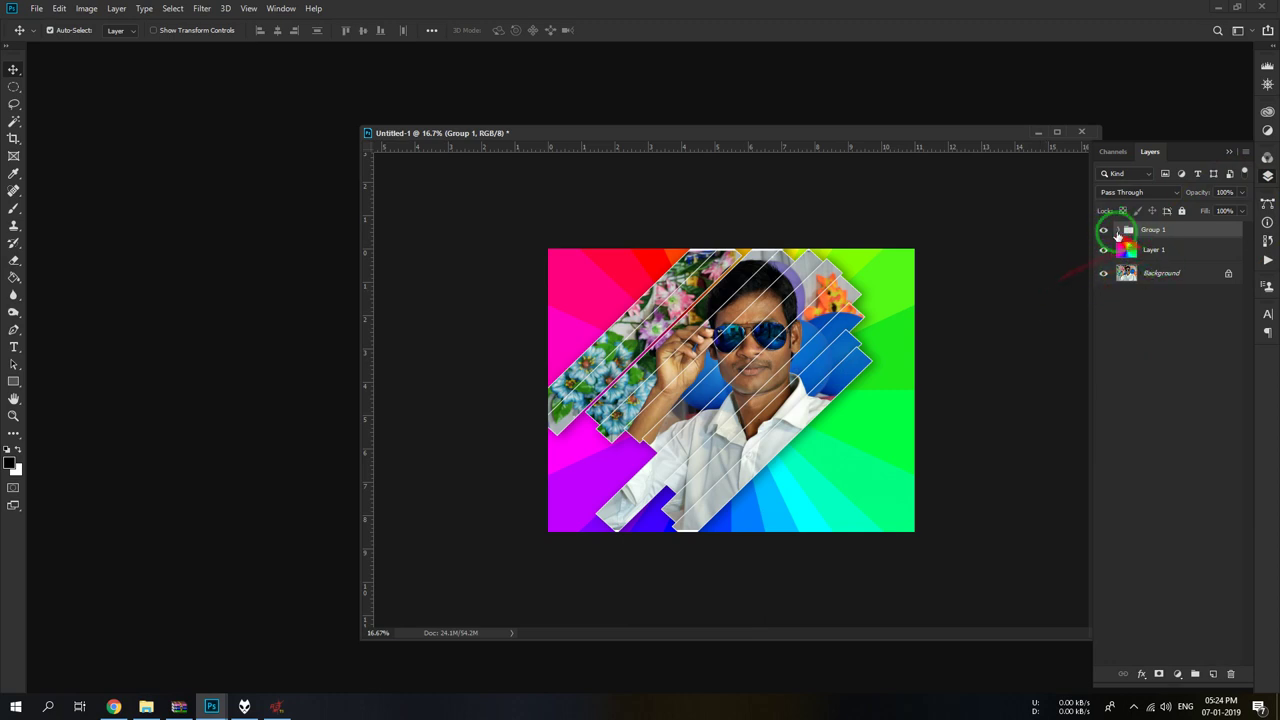
- Link all the strip layers, regroup them into Group 1, and nudge one strip right
{"action": "left_click", "coordinate": [1117, 229]}
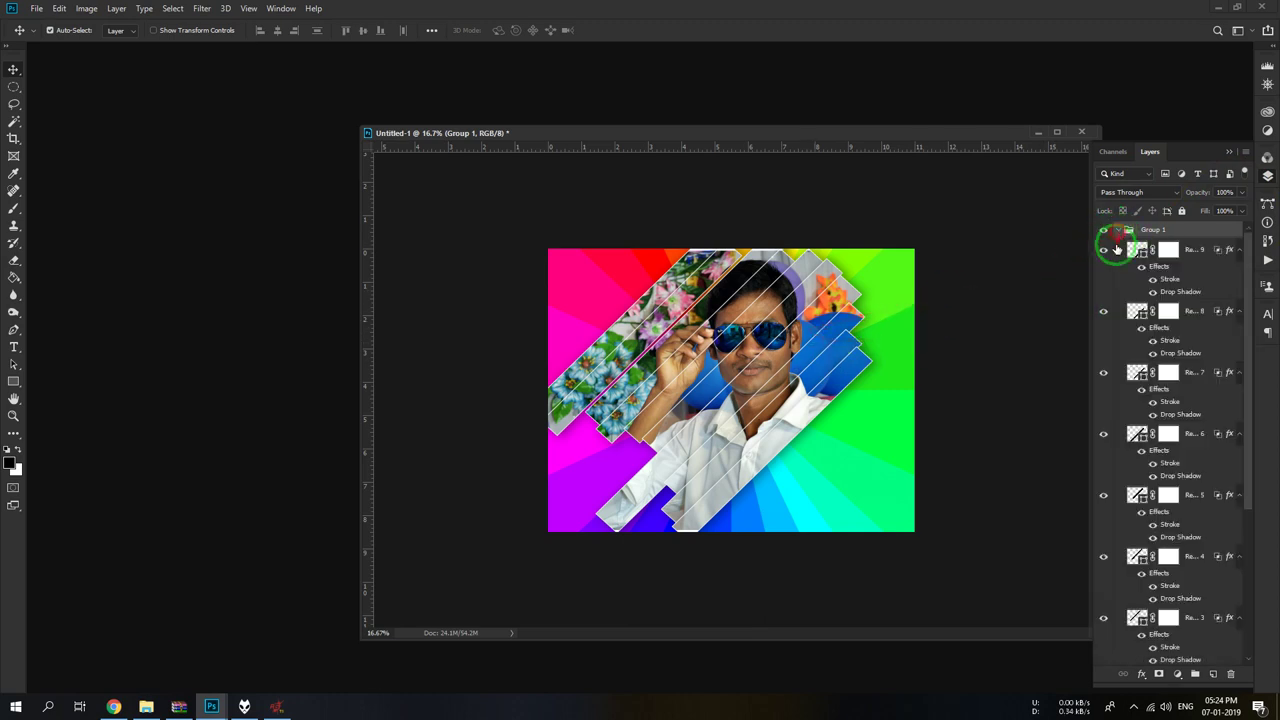
{"action": "left_click", "coordinate": [1203, 252]}
{"action": "left_click_drag", "start_coordinate": [1248, 310], "coordinate": [1232, 622]}
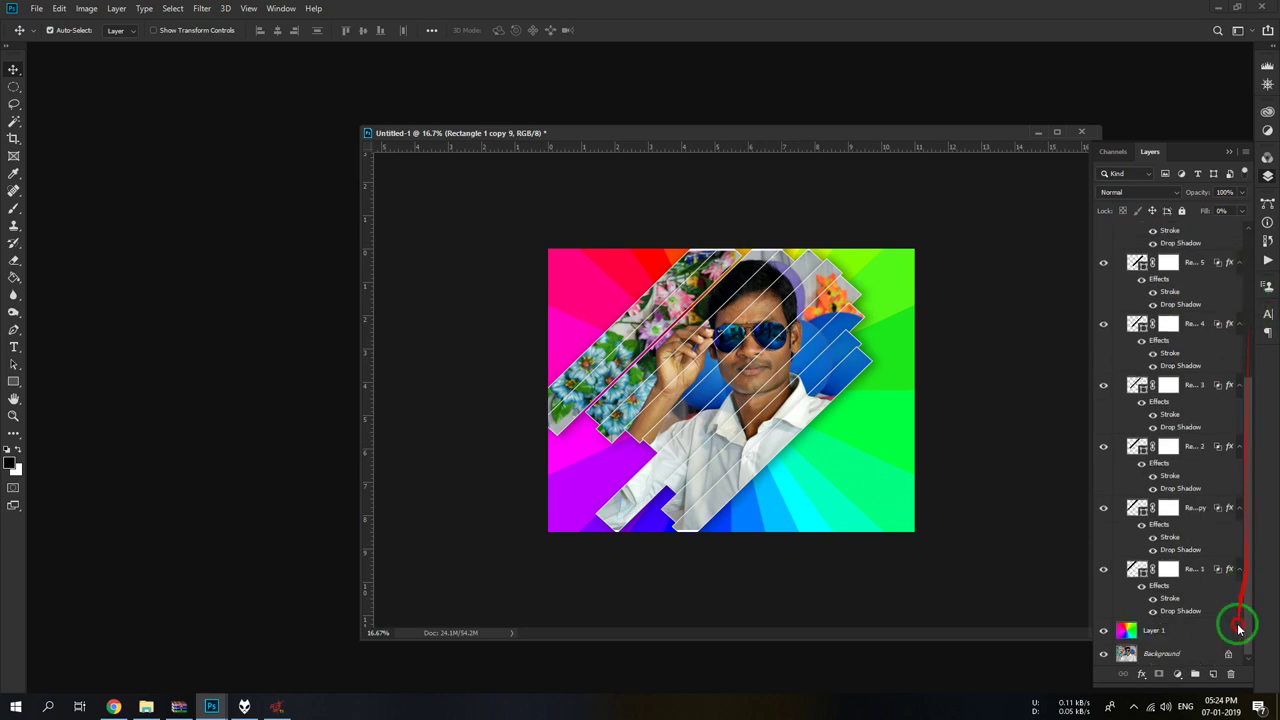
{"action": "left_click", "coordinate": [1166, 640], "text": "shift"}
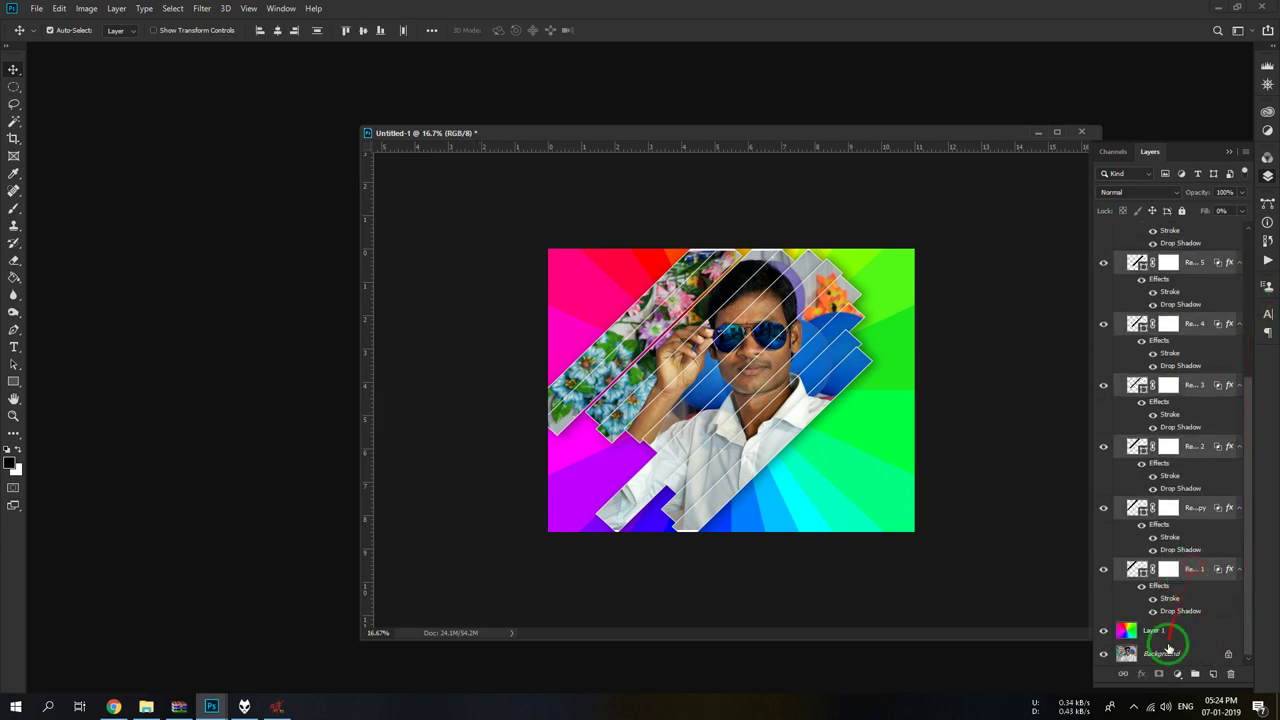
{"action": "left_click", "coordinate": [1123, 676]}
{"action": "scroll", "coordinate": [1248, 410], "scroll_direction": "up", "scroll_amount": 1}
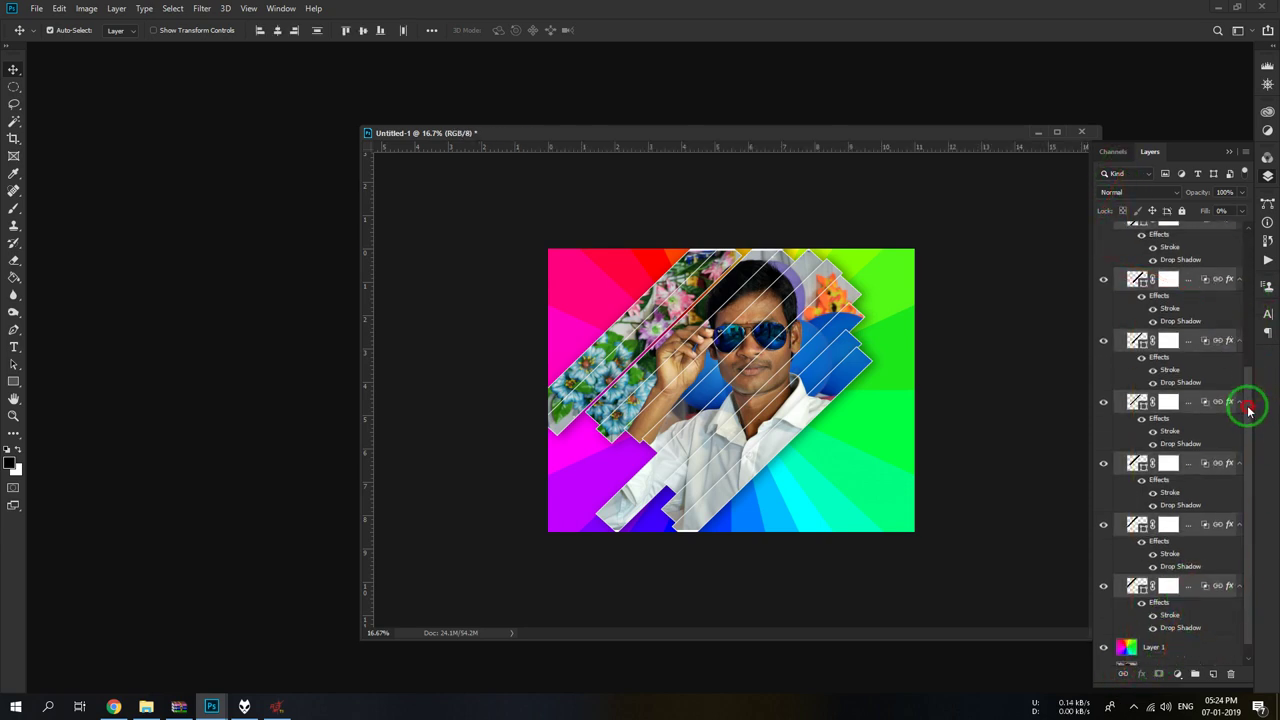
{"action": "left_click_drag", "start_coordinate": [1248, 410], "coordinate": [1223, 208]}
{"action": "key", "text": "ctrl+g"}
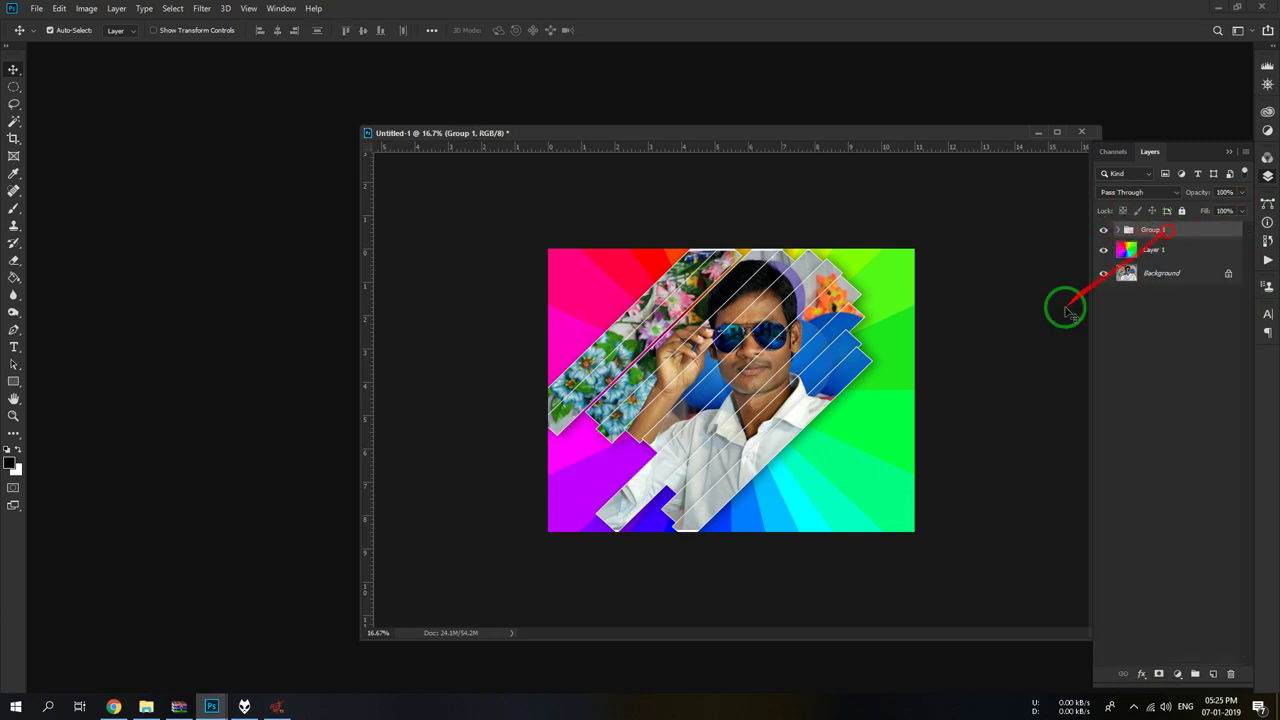
{"action": "left_click_drag", "start_coordinate": [757, 343], "coordinate": [812, 345]}
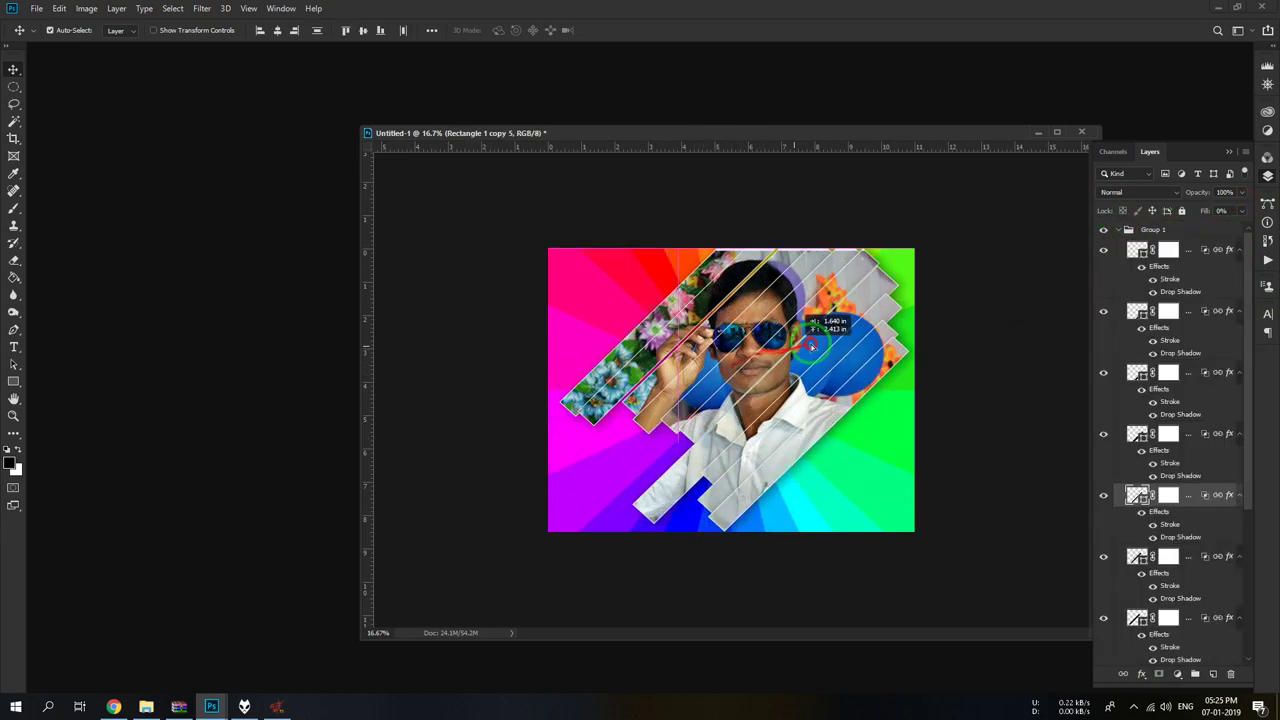
- Move Rectangle 1 copy 5 back left over the face and collapse the Layers panel
{"action": "mouse_move", "coordinate": [811, 347]}
{"action": "left_mouse_down"}
{"action": "mouse_move", "coordinate": [748, 355]}
{"action": "mouse_move", "coordinate": [743, 368]}
{"action": "mouse_move", "coordinate": [729, 358]}
{"action": "left_mouse_up"}
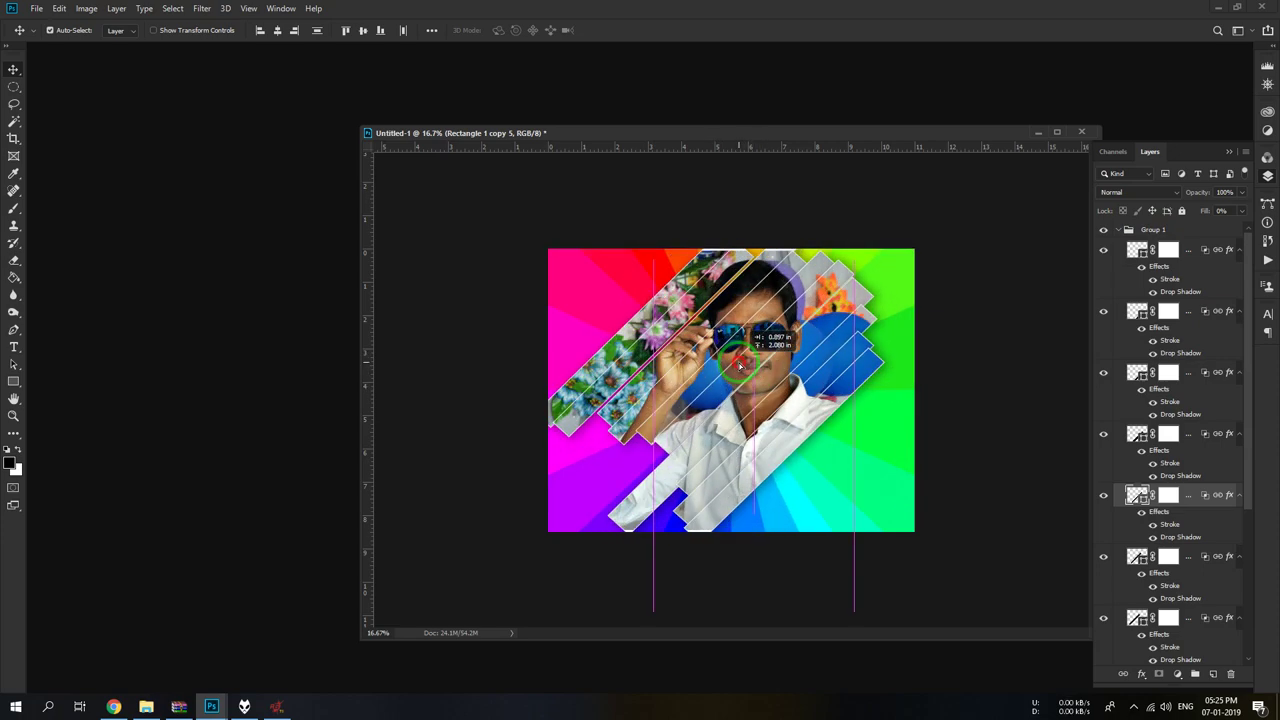
{"action": "left_click", "coordinate": [1222, 155]}
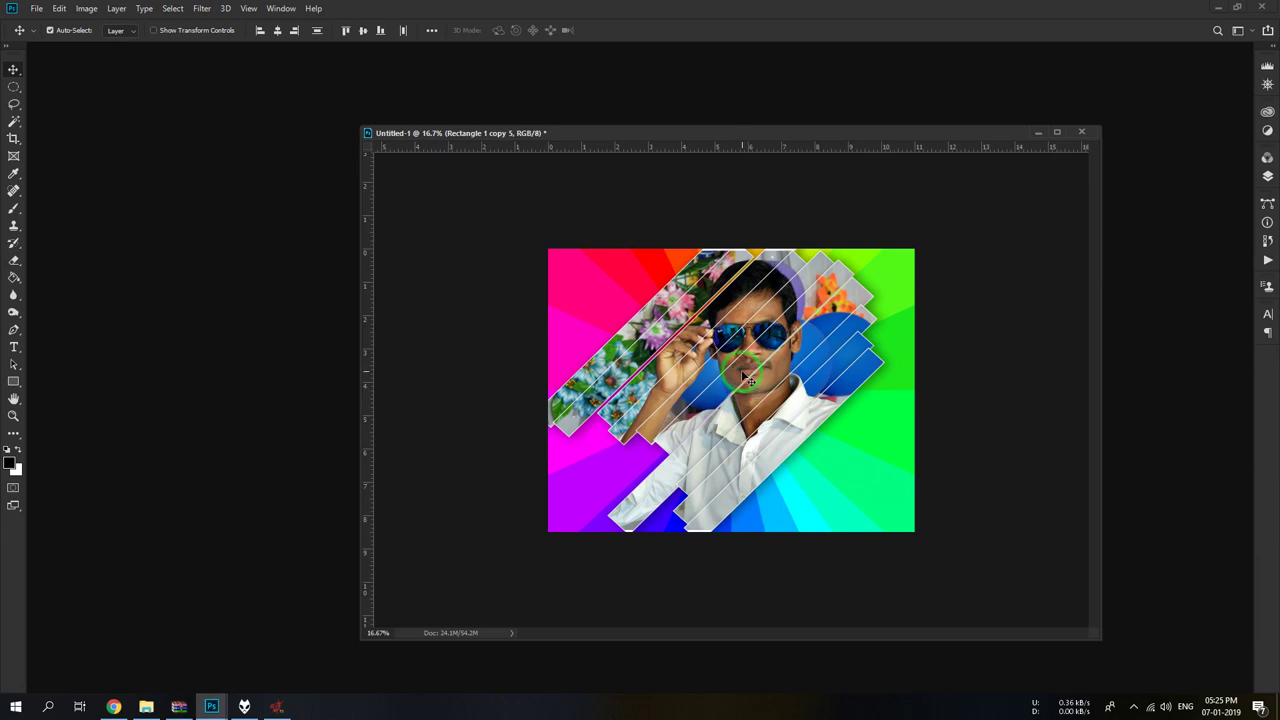
{"action": "mouse_move", "coordinate": [748, 378]}
{"action": "left_mouse_down"}
{"action": "mouse_move", "coordinate": [755, 365]}
{"action": "mouse_move", "coordinate": [744, 368]}
{"action": "left_mouse_up"}
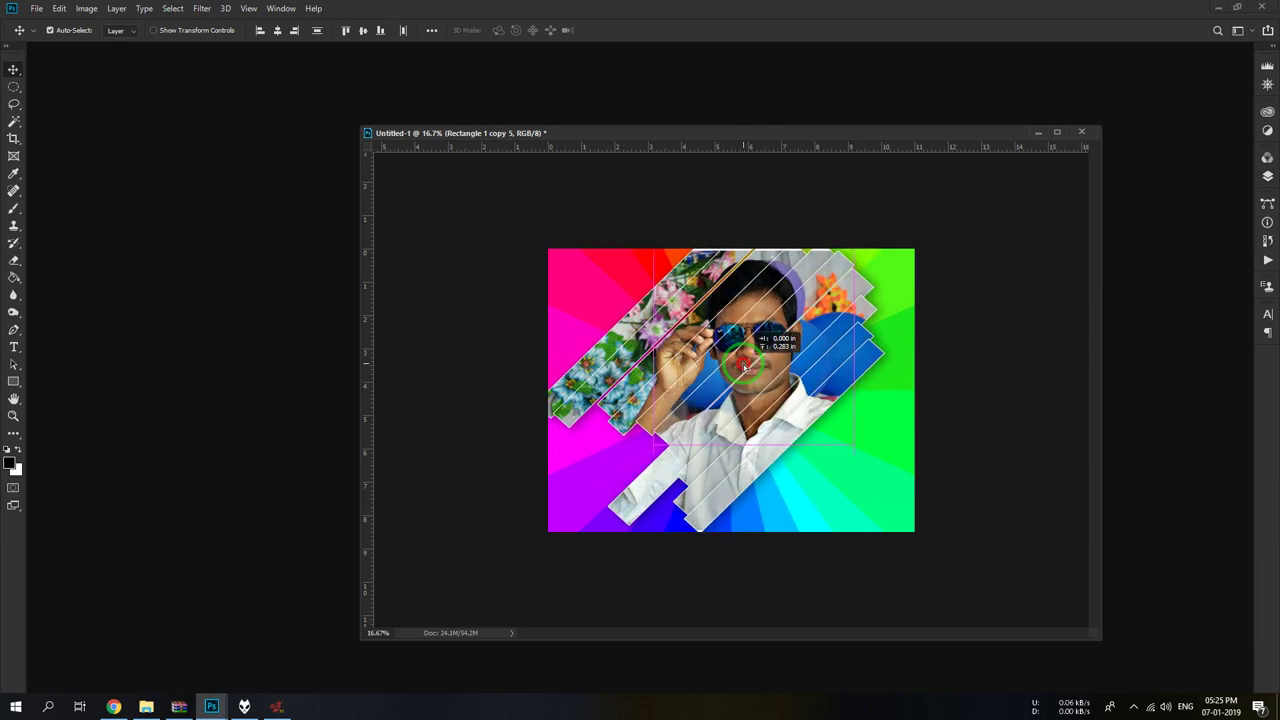
{"action": "left_click_drag", "start_coordinate": [748, 365], "coordinate": [745, 368]}
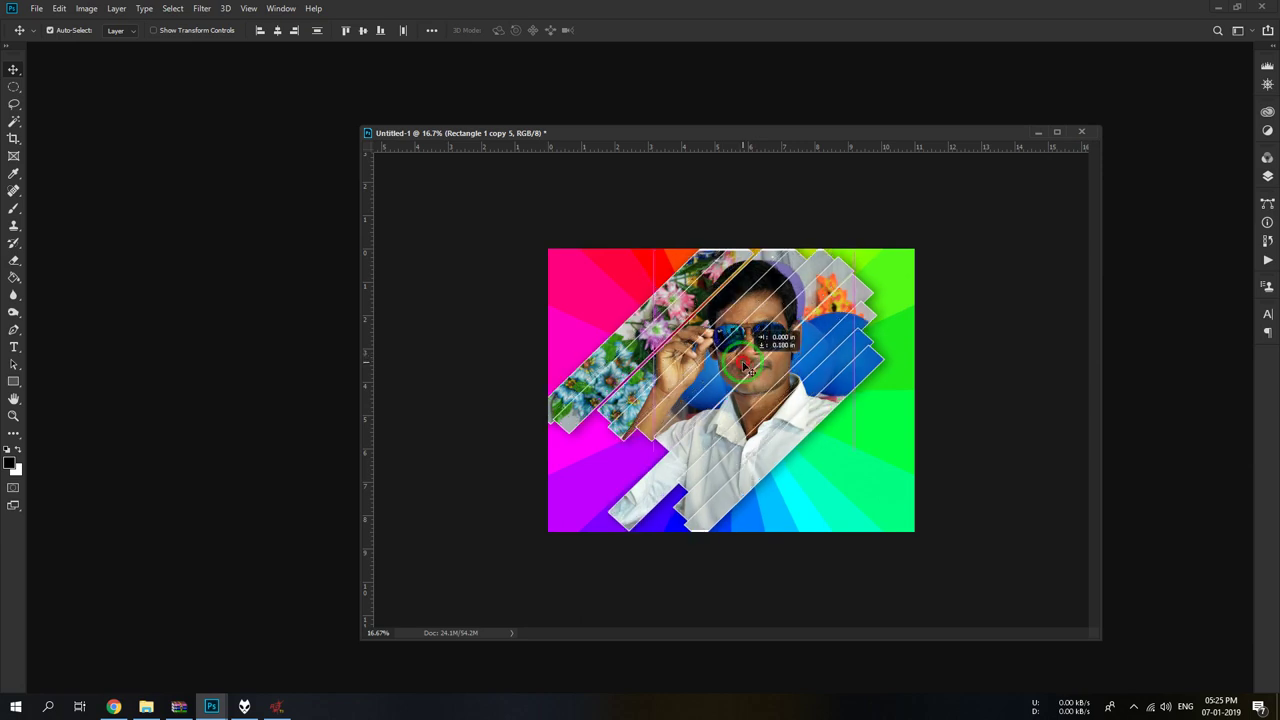
{"action": "left_click", "coordinate": [1131, 708]}
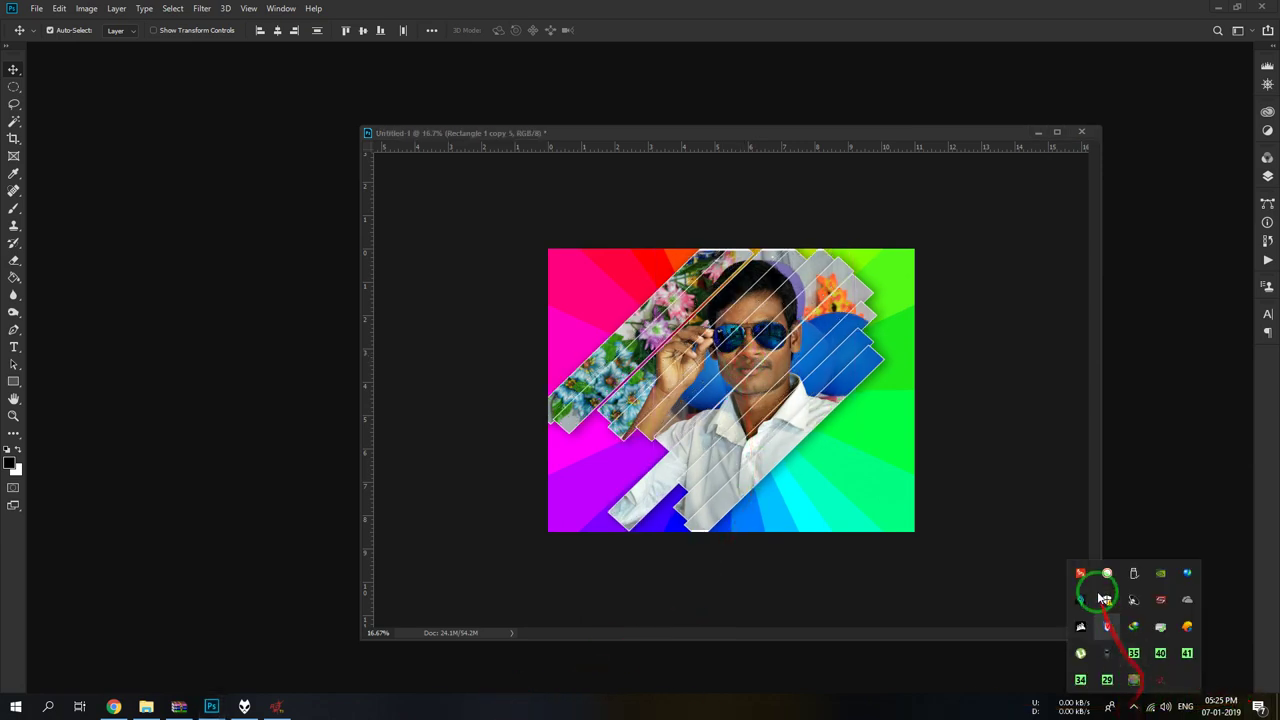